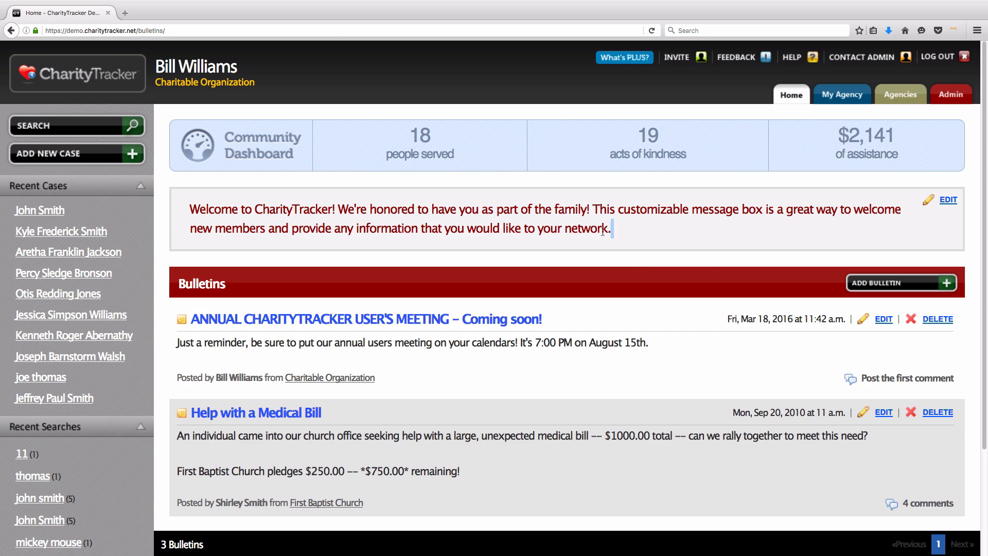
# Step: Replace the default welcome message with the pasted administrator introduction and contact phone, and save
pyautogui.moveTo(613, 229); pyautogui.dragTo(193, 215)
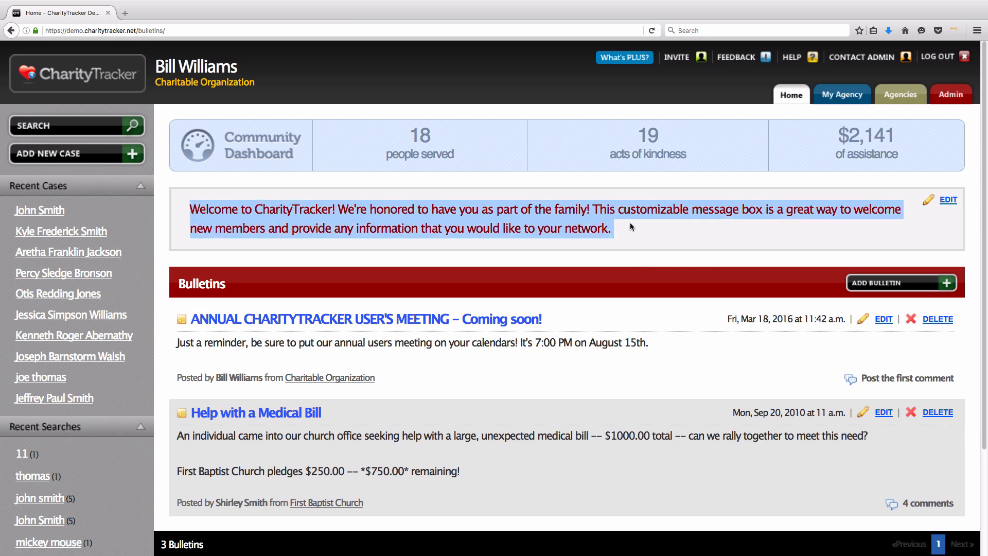
pyautogui.click(732, 240)
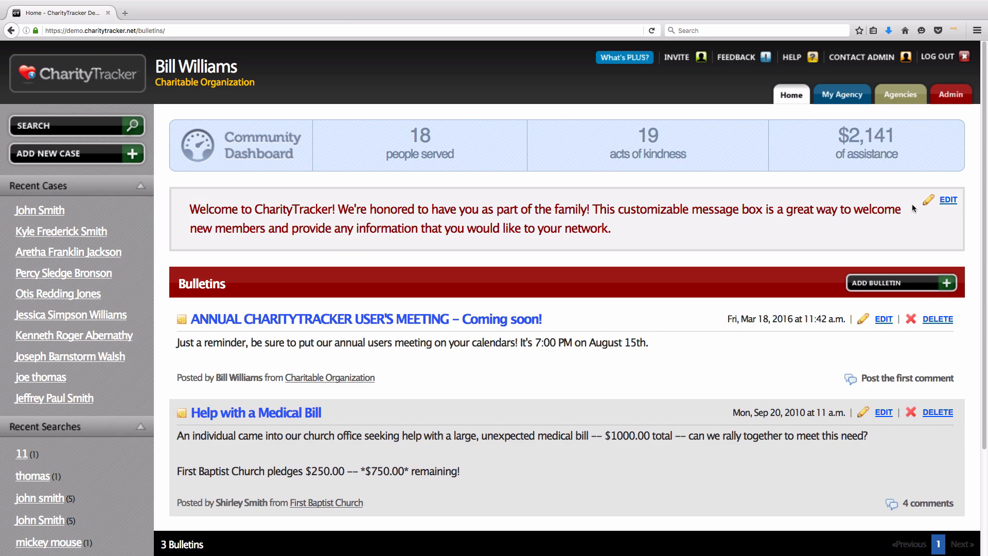
pyautogui.click(947, 200)
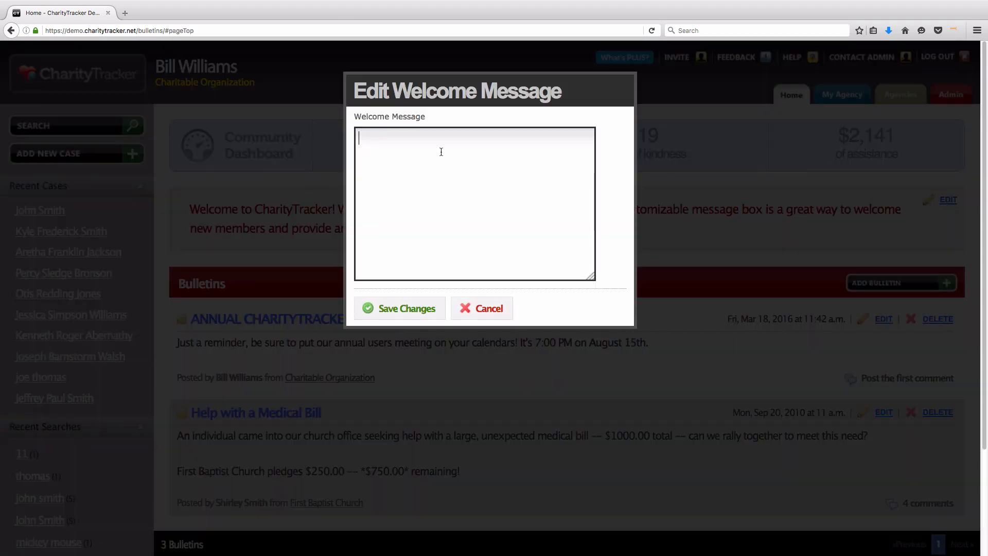
pyautogui.press('super+v')
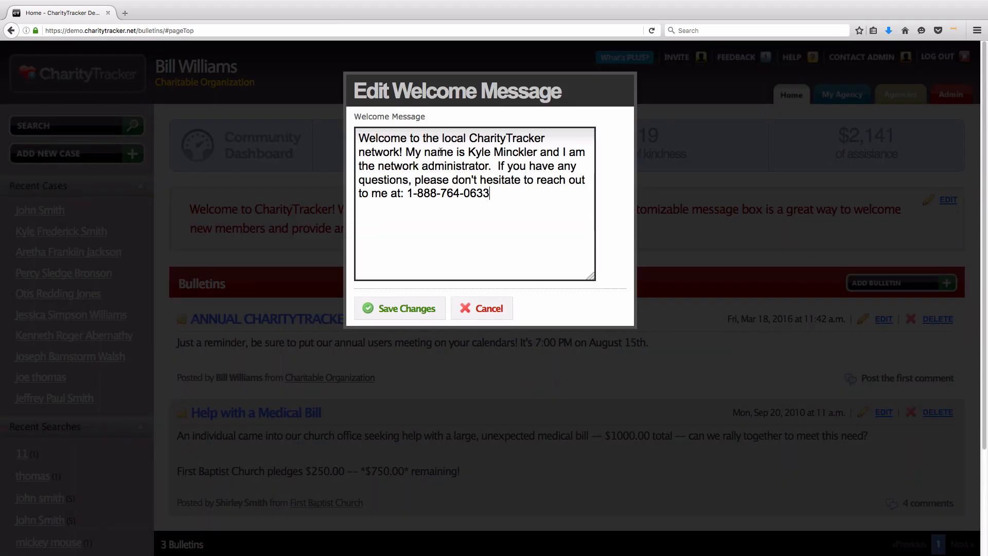
pyautogui.click(393, 315)
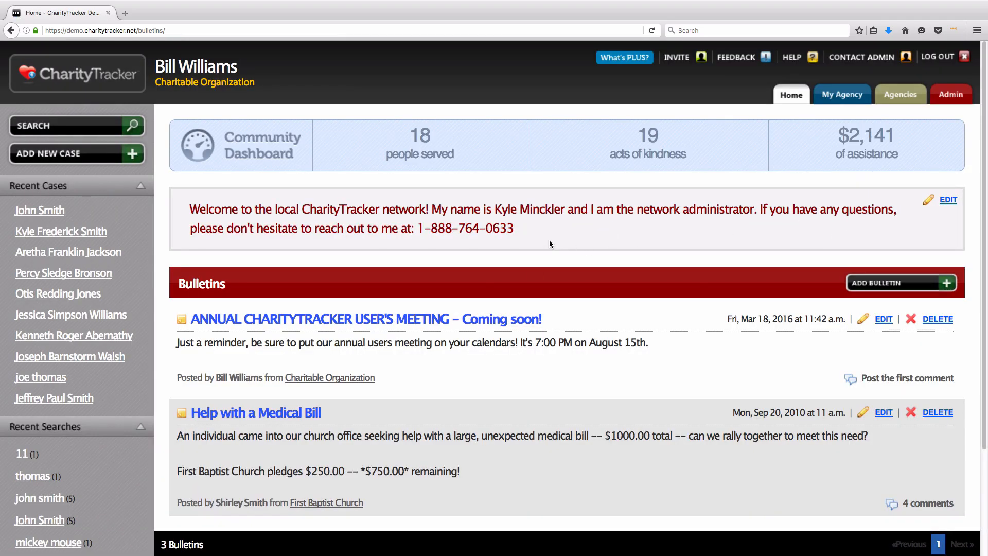
pyautogui.moveTo(549, 242); pyautogui.dragTo(190, 208)
pyautogui.click(568, 231)
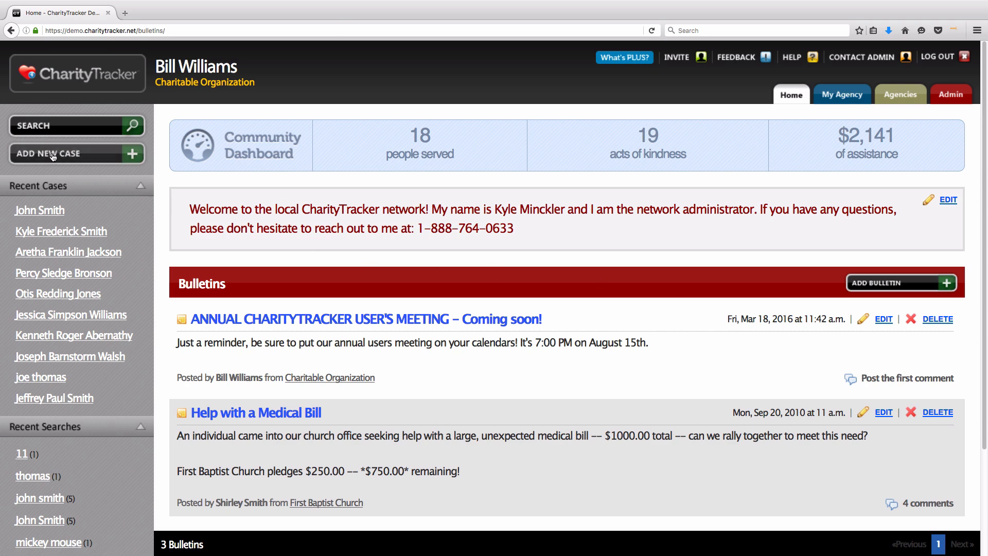
# Step: Open a blank Add Case form and point out the required First Name and Last Name fields
pyautogui.click(86, 158)
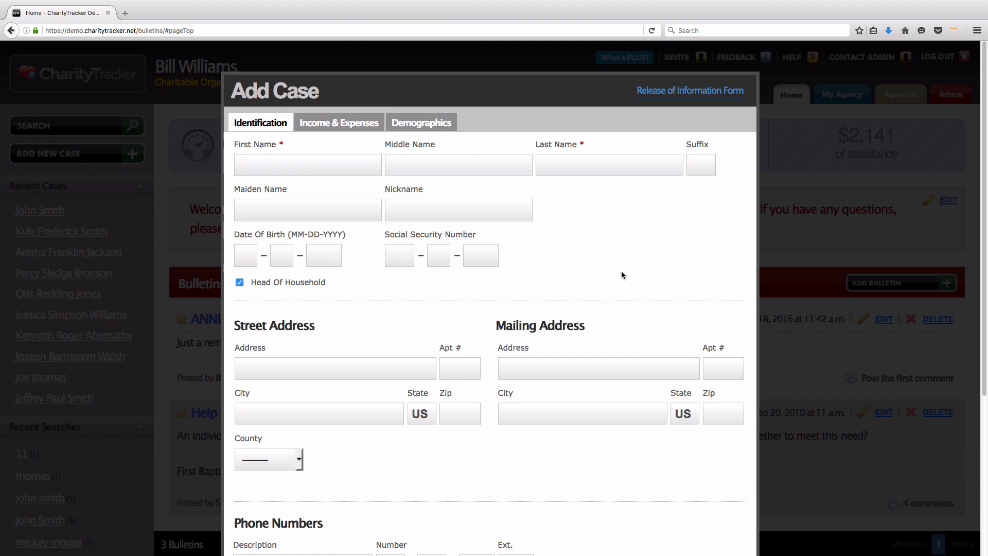
pyautogui.moveTo(233, 144); pyautogui.dragTo(283, 146)
pyautogui.click(547, 147)
pyautogui.moveTo(548, 147); pyautogui.dragTo(585, 144)
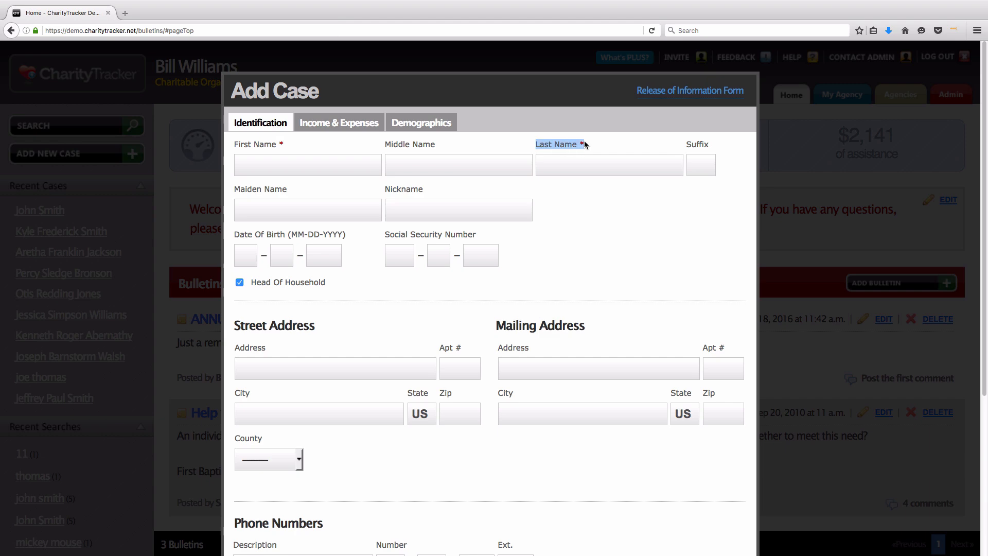
pyautogui.click(585, 148)
pyautogui.doubleClick(584, 143)
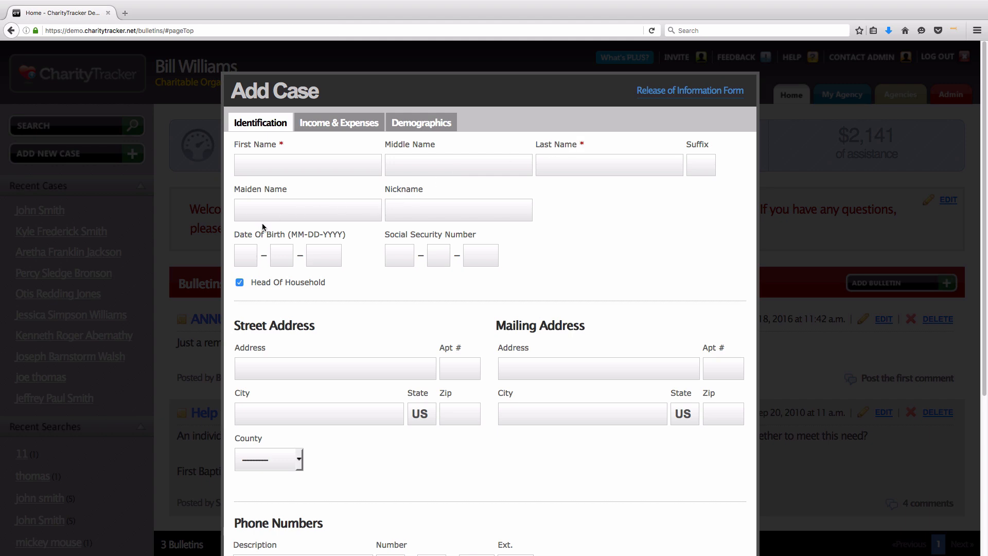
# Step: Walk through the Date Of Birth, Address, City, Zip and Phone Numbers fields, then return to the top
pyautogui.moveTo(235, 234); pyautogui.dragTo(346, 236)
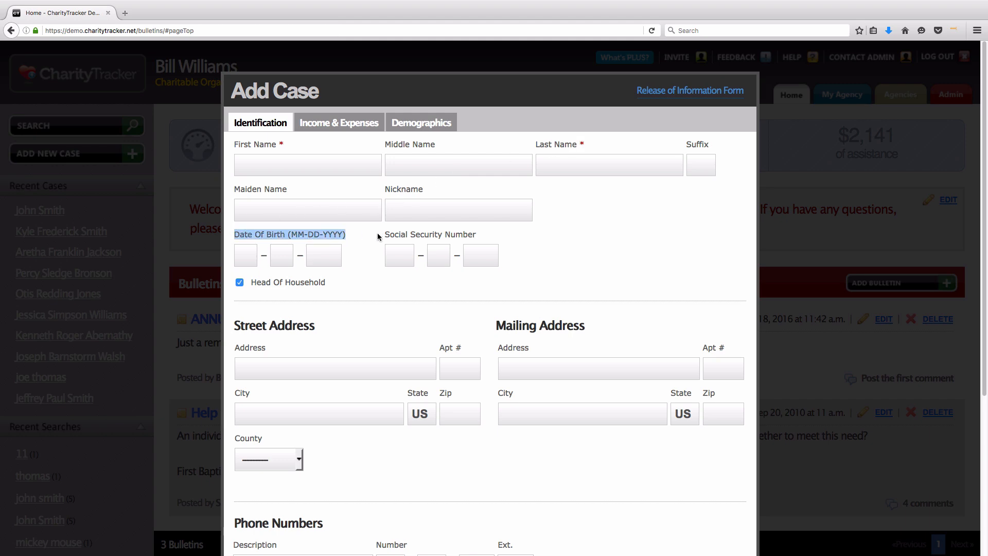
pyautogui.moveTo(234, 345); pyautogui.dragTo(277, 354)
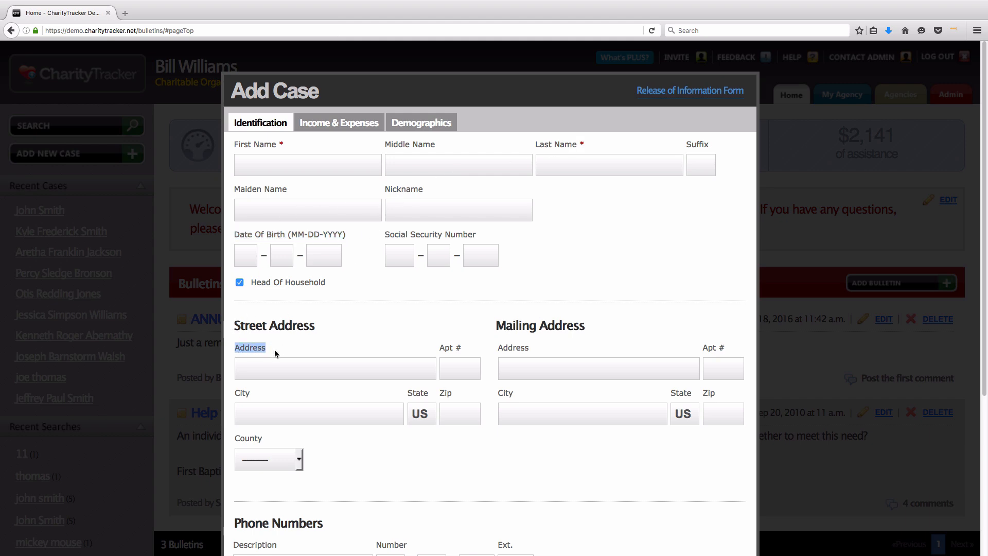
pyautogui.moveTo(235, 396); pyautogui.dragTo(251, 397)
pyautogui.moveTo(440, 394); pyautogui.dragTo(453, 395)
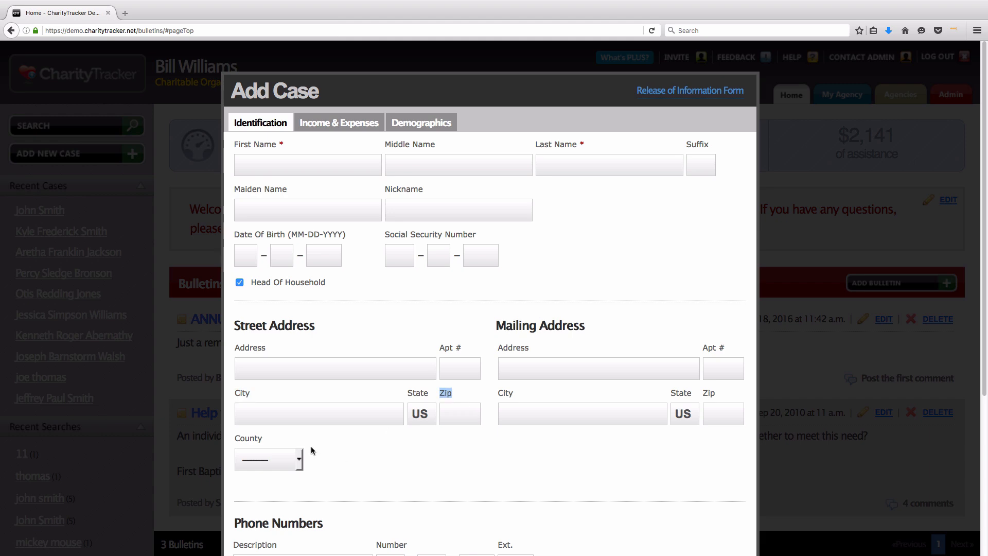
pyautogui.moveTo(238, 441); pyautogui.dragTo(294, 437)
pyautogui.scroll(-4, 319, 438)
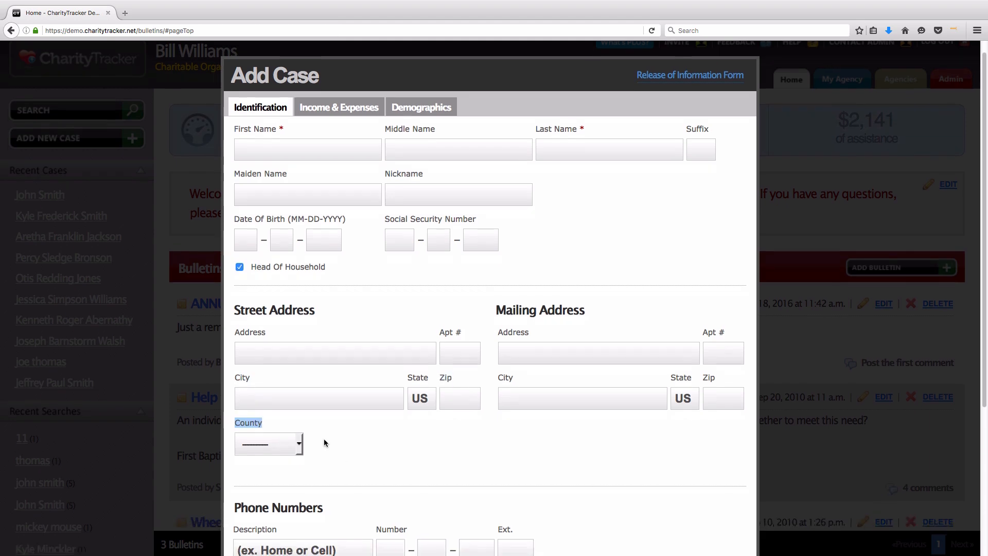
pyautogui.moveTo(233, 429); pyautogui.dragTo(341, 425)
pyautogui.click(342, 428)
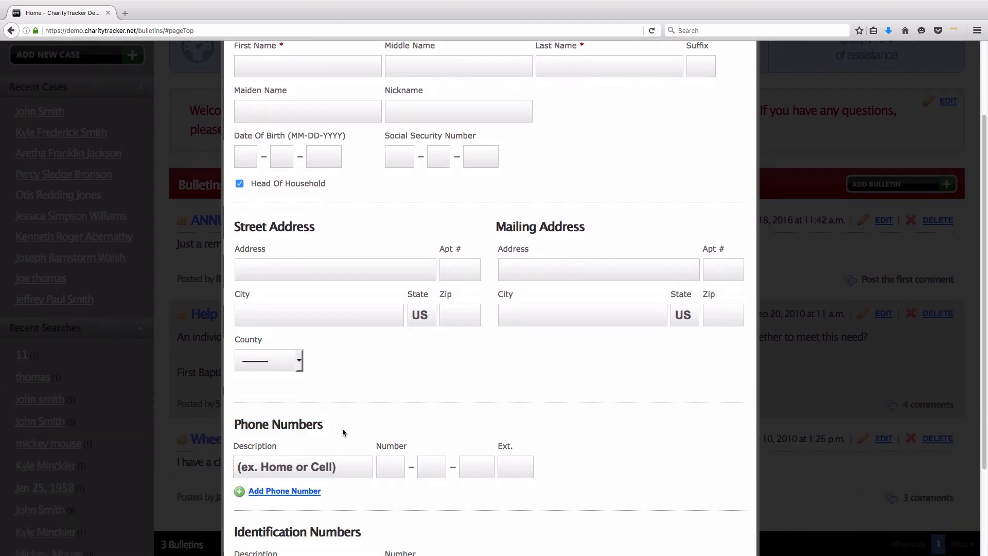
pyautogui.scroll(4, 342, 428)
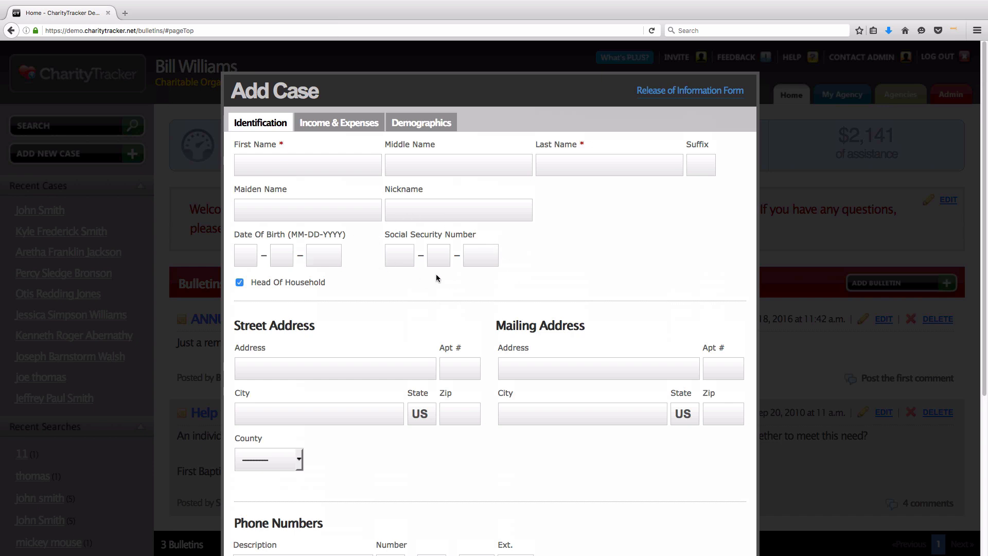
pyautogui.scroll(-5, 437, 276)
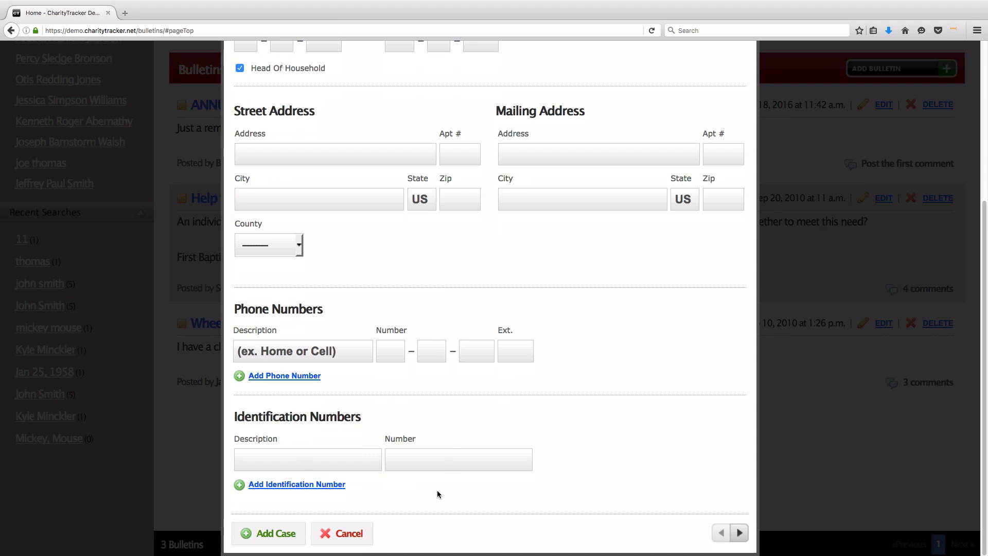
pyautogui.scroll(4, 437, 493)
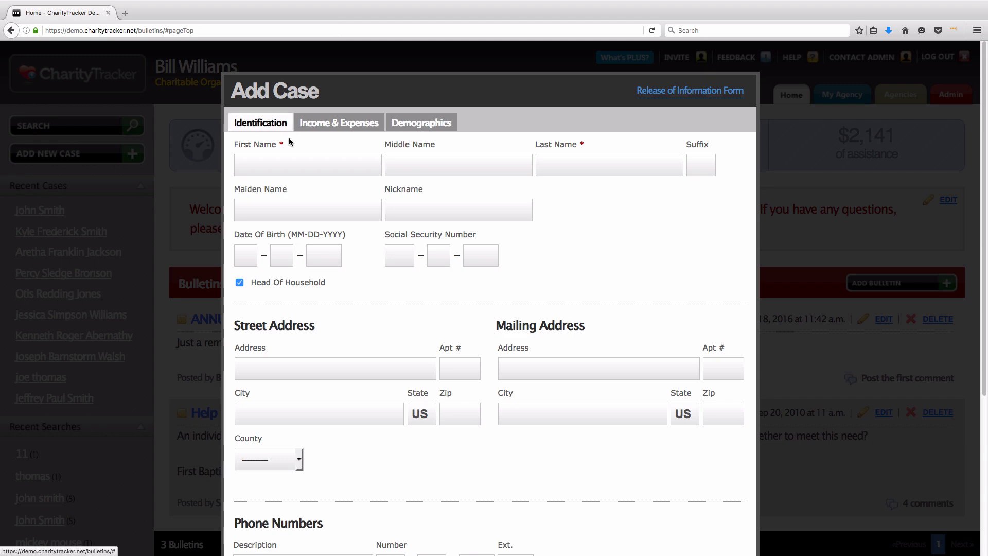
# Step: Switch the Add Case form to the Income & Expenses tab
pyautogui.click(341, 126)
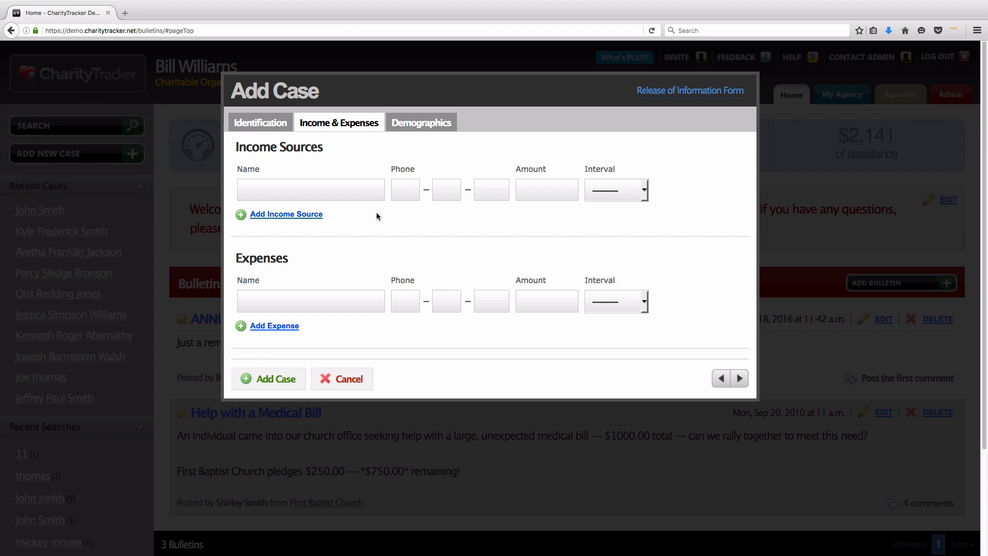
pyautogui.click(262, 126)
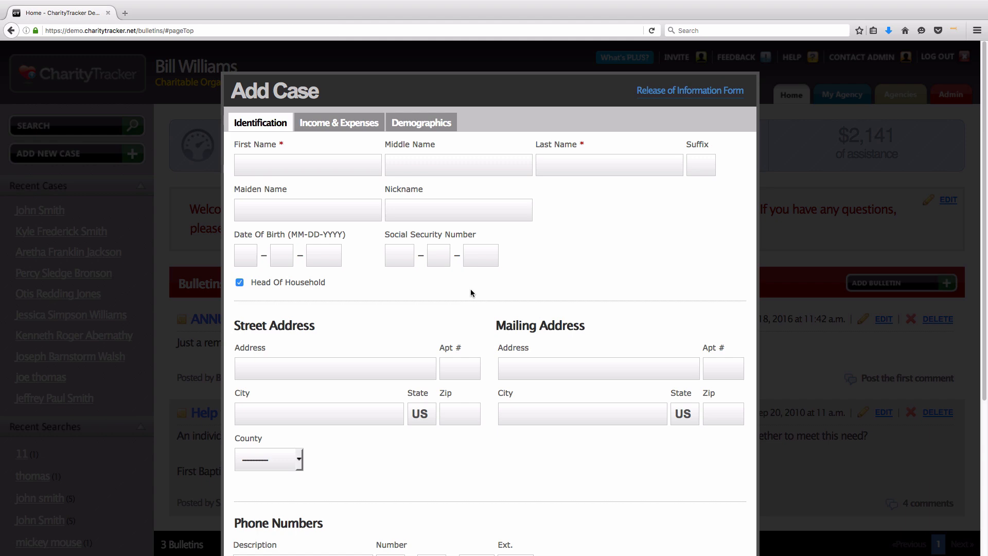
pyautogui.scroll(-5, 461, 293)
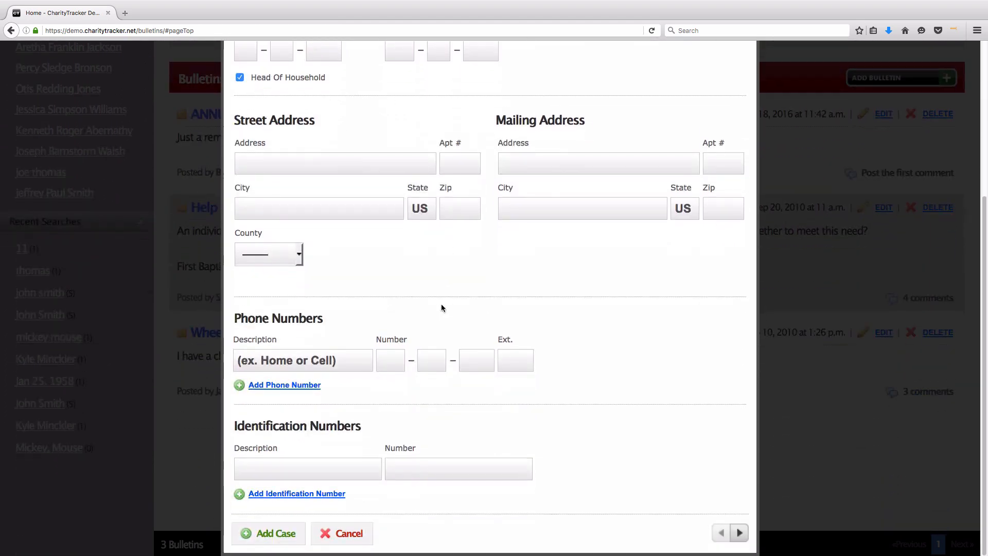
pyautogui.tripleClick(267, 323)
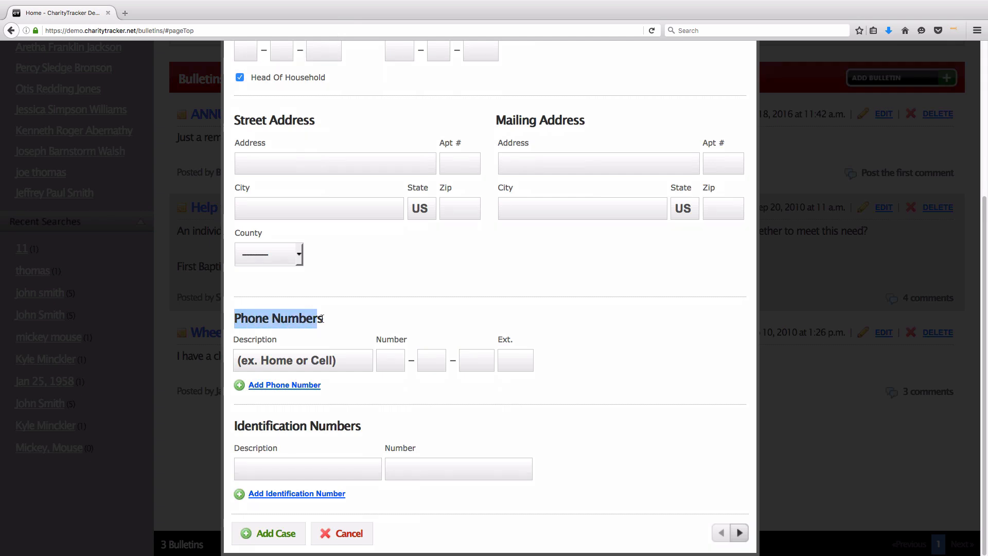
pyautogui.moveTo(236, 423); pyautogui.dragTo(359, 425)
pyautogui.click(360, 424)
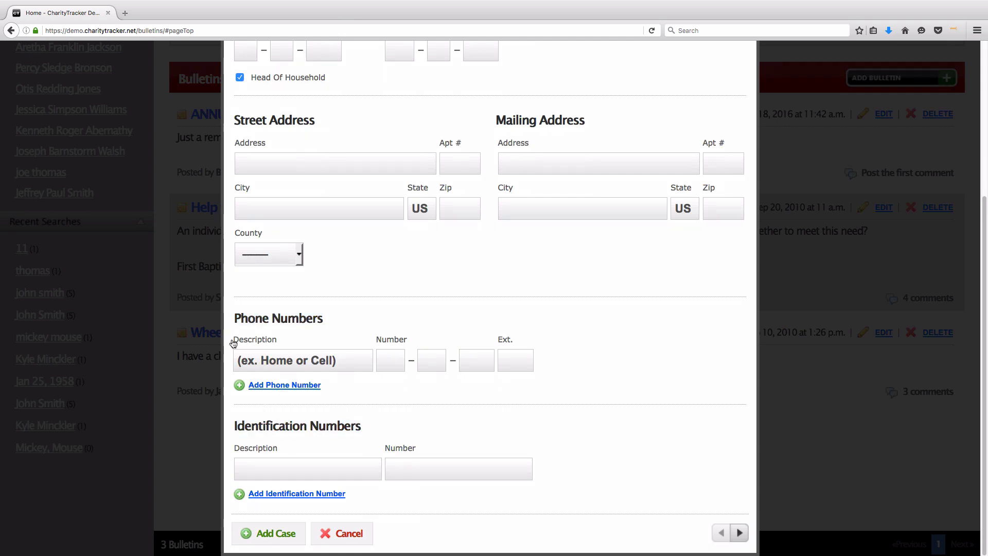
pyautogui.moveTo(231, 342); pyautogui.dragTo(277, 349)
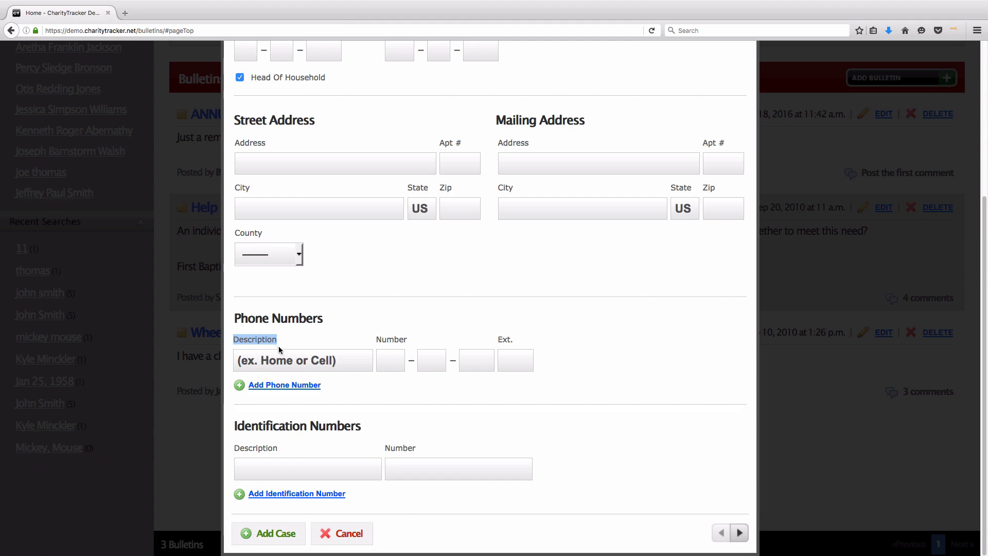
pyautogui.click(275, 361)
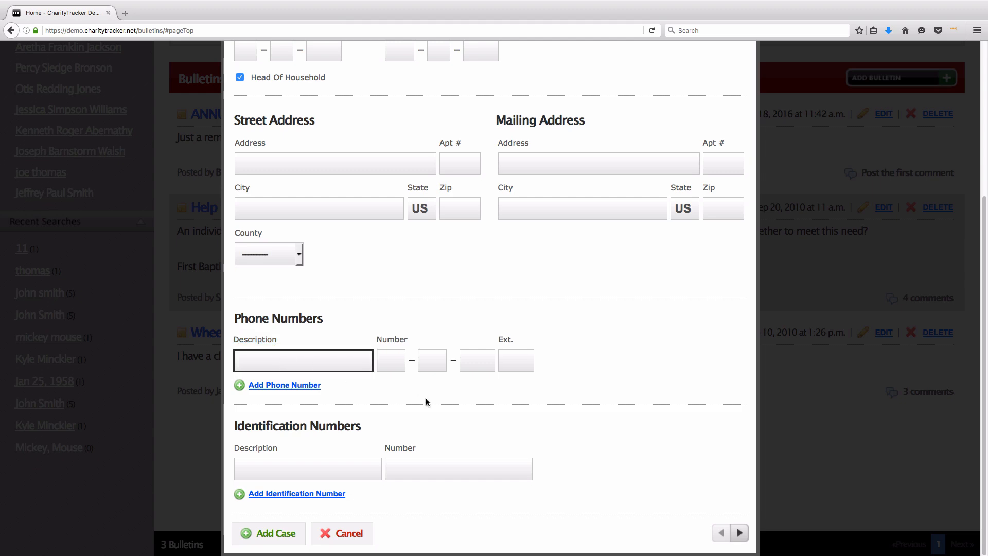
pyautogui.write('Home')
pyautogui.press('BackSpace')
pyautogui.press('BackSpace')
pyautogui.press('BackSpace')
pyautogui.press('BackSpace')
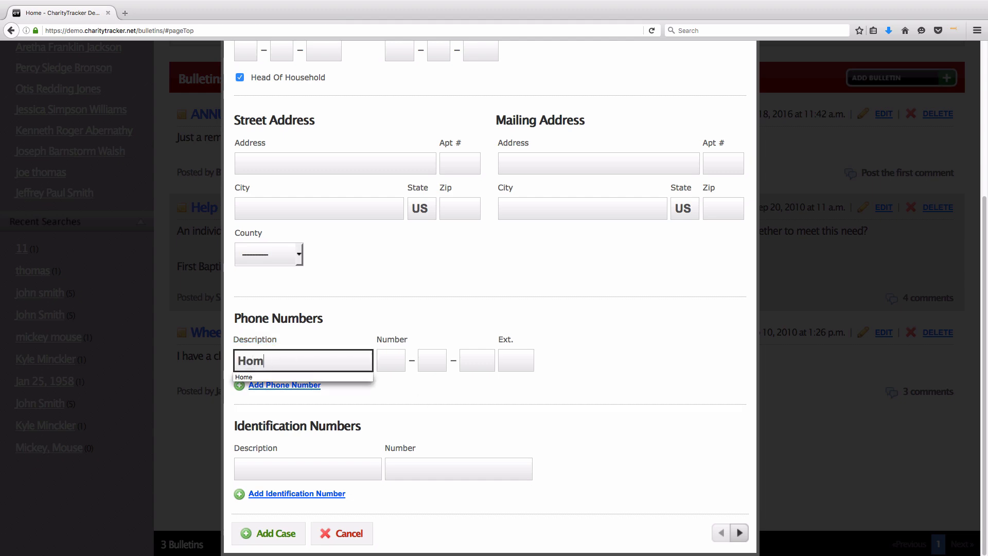
pyautogui.write('Mother')
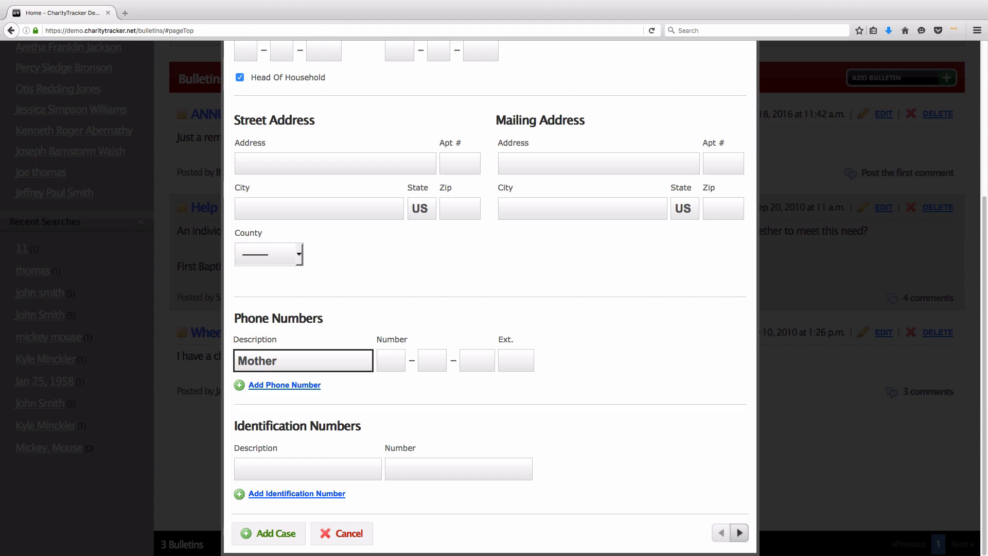
pyautogui.write("'s Cell Phone")
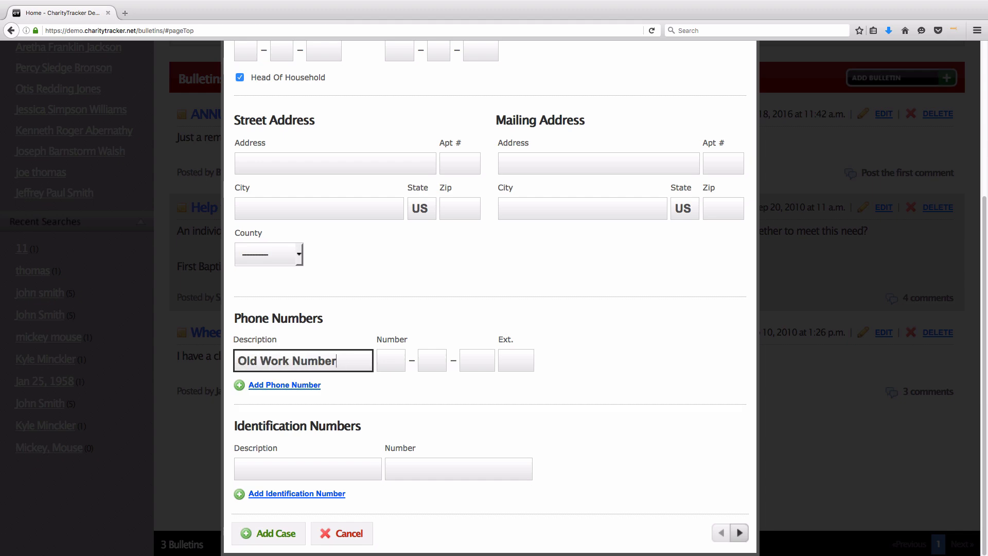
pyautogui.hotkey('shift', 'alt', 'Left')
pyautogui.hotkey('shift', 'alt', 'Left')
pyautogui.hotkey('shift', 'alt', 'Left')
pyautogui.press('BackSpace')
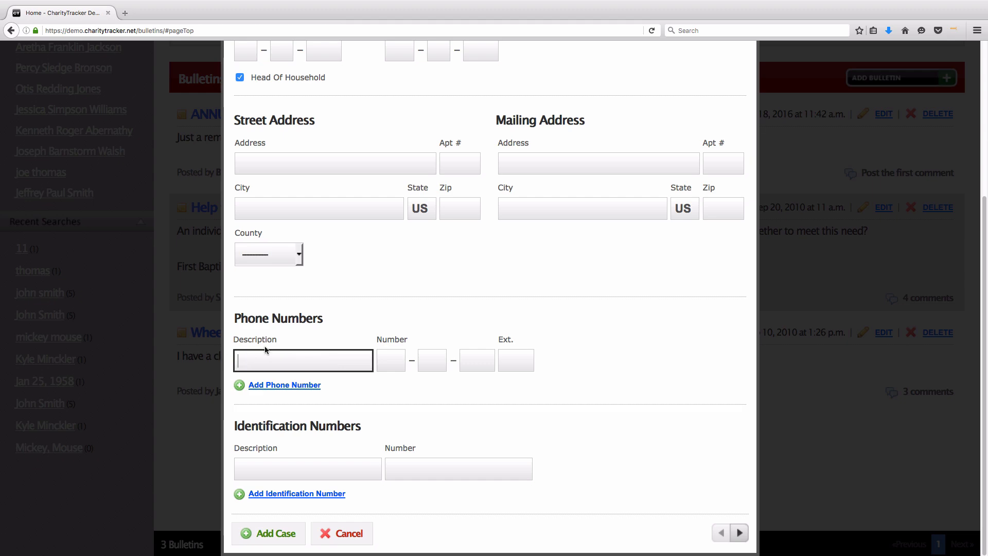
pyautogui.click(316, 343)
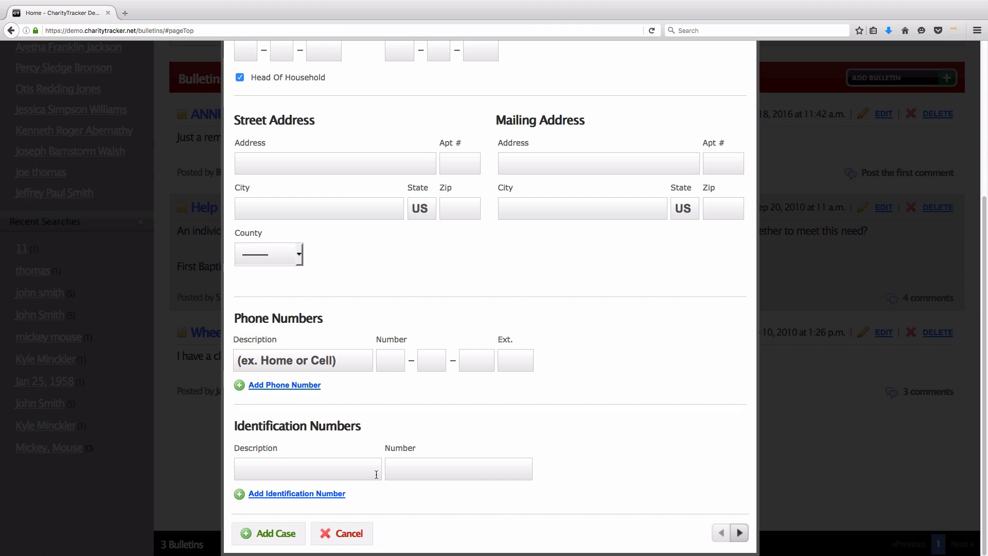
pyautogui.scroll(5, 376, 474)
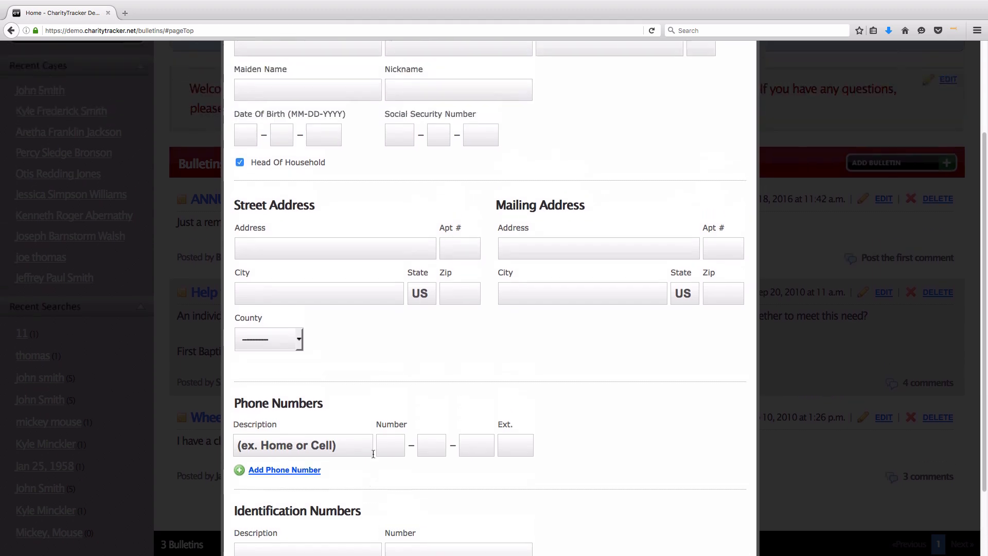
# Step: On Income & Expenses, try 'Part-time Job' and 'Social Security' as sample income source names
pyautogui.click(345, 126)
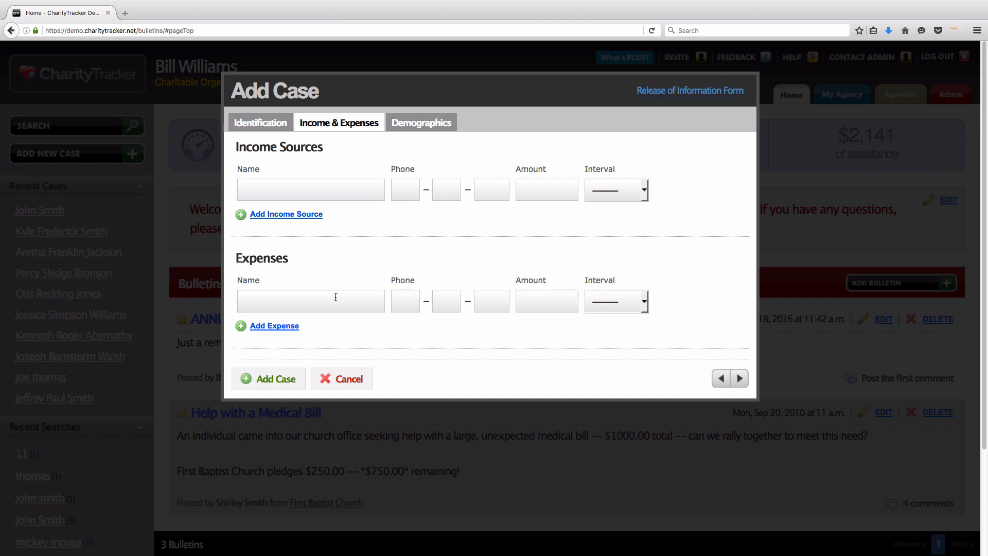
pyautogui.click(270, 186)
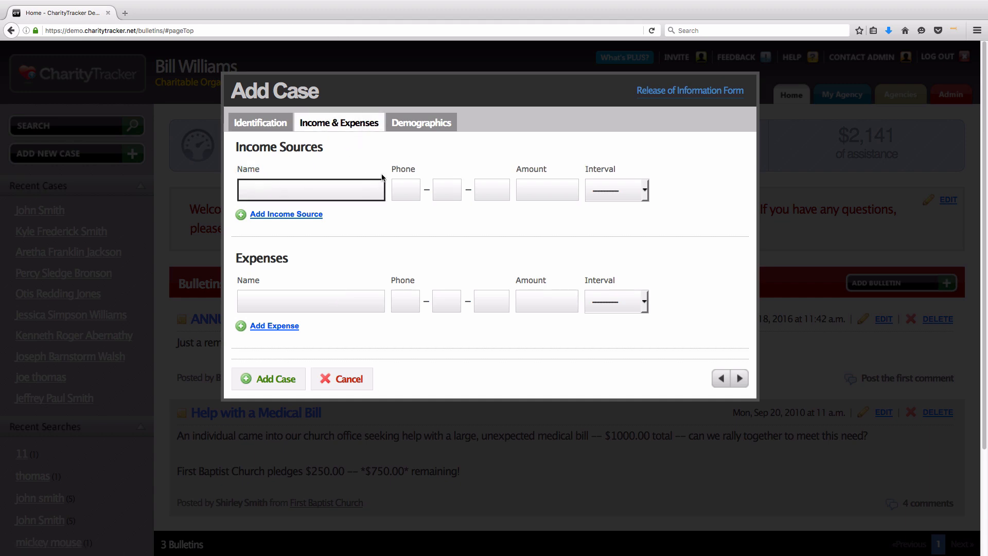
pyautogui.write('Part-time Job')
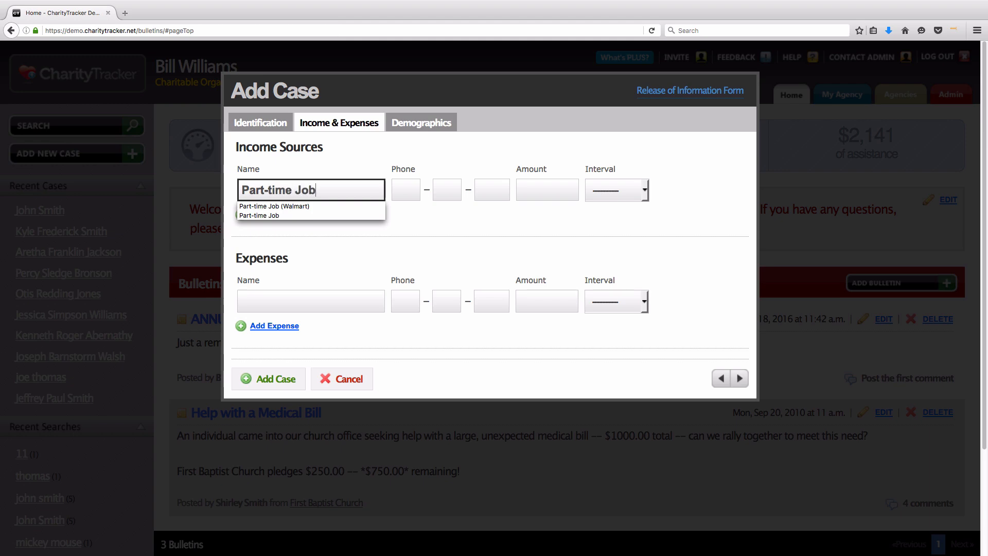
pyautogui.press('super+a')
pyautogui.press('BackSpace')
pyautogui.write('So')
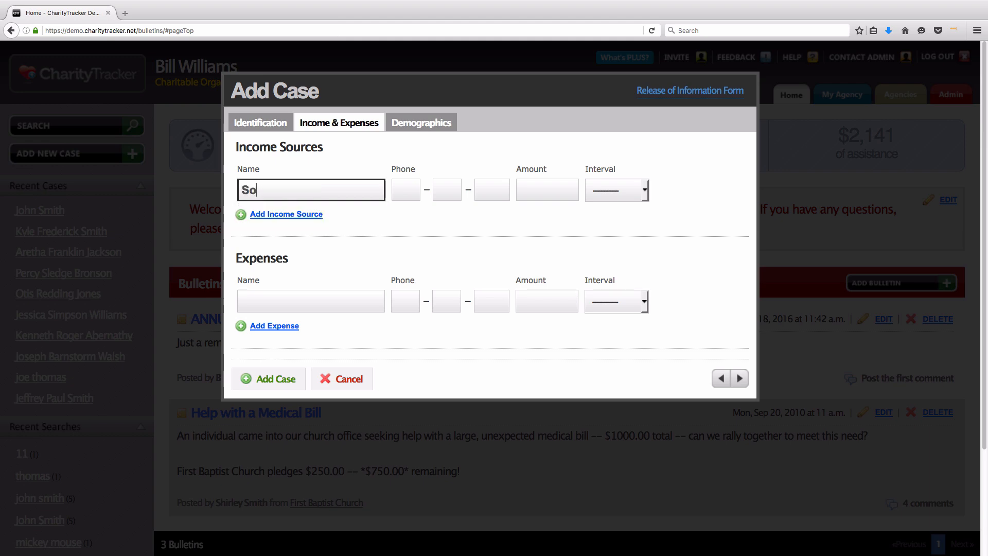
pyautogui.write('cial Security')
pyautogui.press('BackSpace')
pyautogui.press('BackSpace')
pyautogui.press('BackSpace')
pyautogui.press('BackSpace')
pyautogui.press('BackSpace')
pyautogui.press('BackSpace')
pyautogui.press('BackSpace')
pyautogui.press('BackSpace')
pyautogui.press('BackSpace')
pyautogui.press('BackSpace')
pyautogui.press('BackSpace')
pyautogui.press('BackSpace')
pyautogui.press('BackSpace')
pyautogui.press('BackSpace')
pyautogui.press('BackSpace')
# Step: On the Demographics tab, set gender to Male and open the Race list without choosing
pyautogui.click(422, 122)
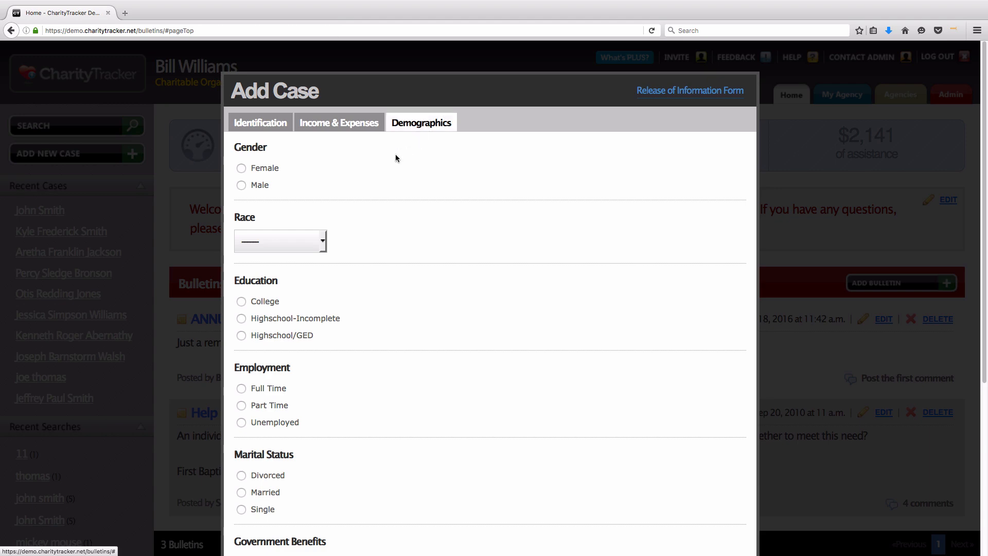
pyautogui.moveTo(235, 147); pyautogui.dragTo(277, 165)
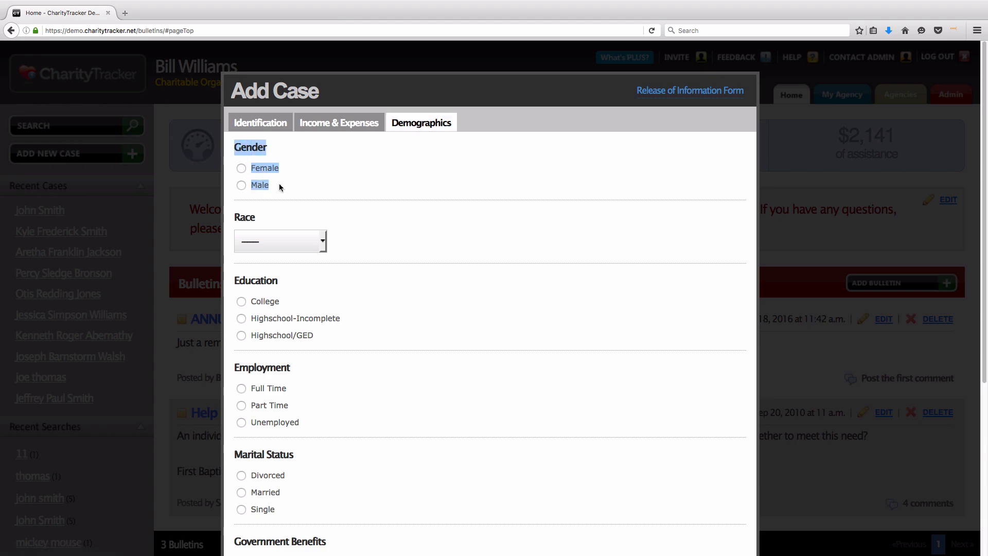
pyautogui.click(279, 184)
pyautogui.click(240, 167)
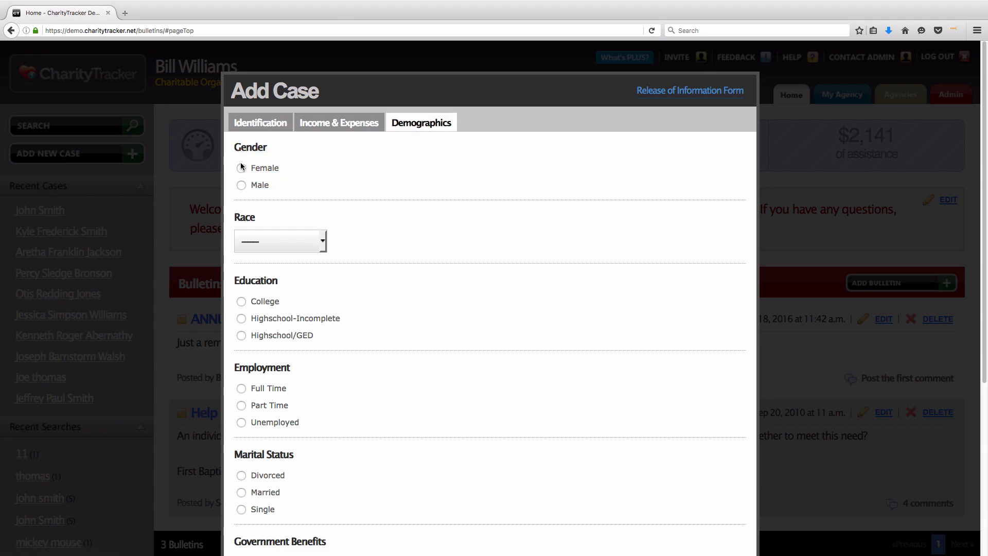
pyautogui.click(240, 185)
pyautogui.click(311, 239)
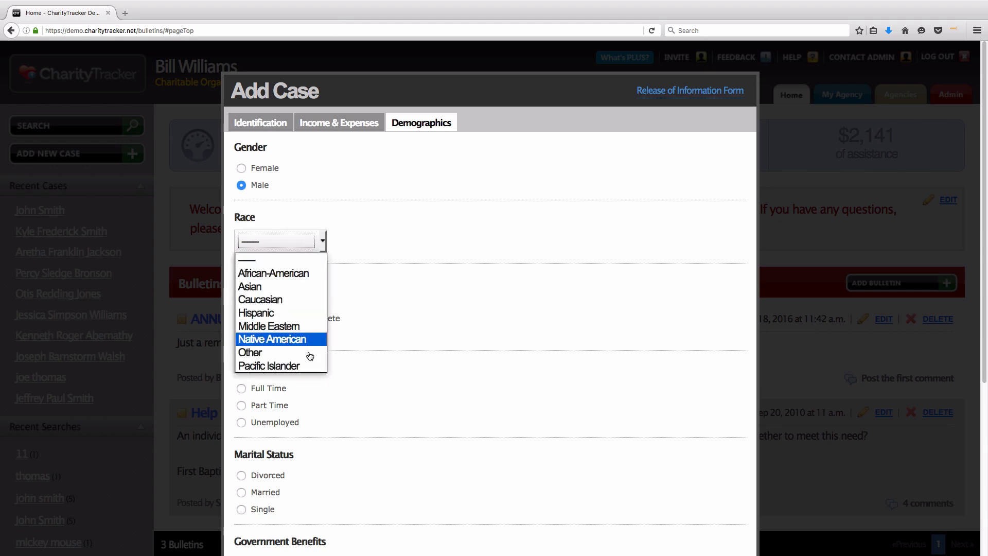
pyautogui.click(329, 271)
# Step: Tick Receives Food Stamps and Receives Medicaid, then untick Receives Food Stamps
pyautogui.scroll(-2, 293, 287)
pyautogui.scroll(-5, 292, 283)
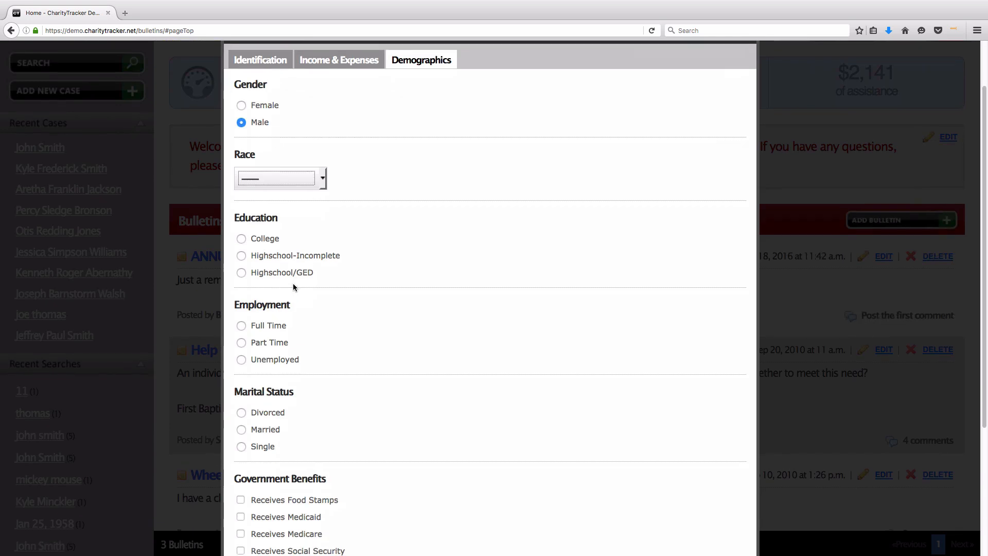
pyautogui.moveTo(235, 302); pyautogui.dragTo(357, 297)
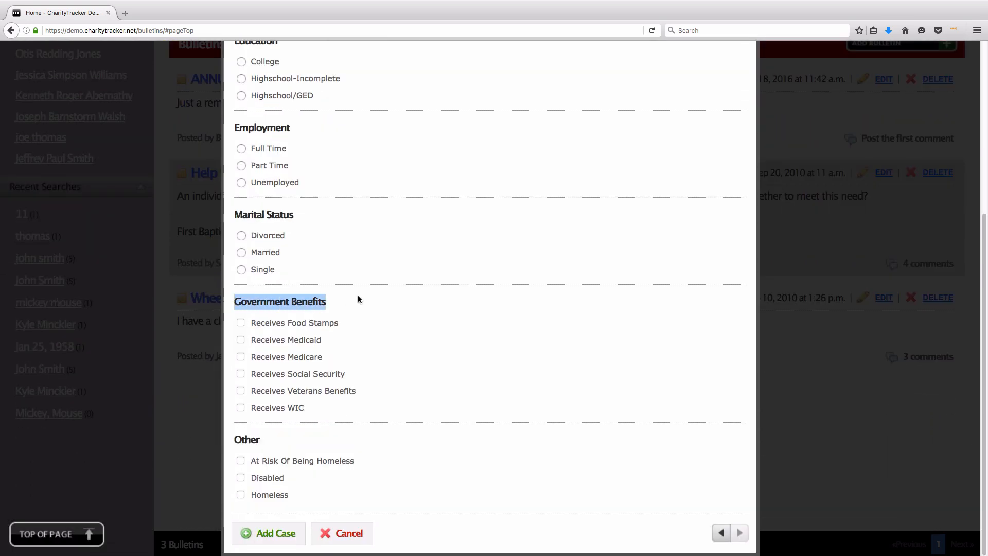
pyautogui.moveTo(251, 323); pyautogui.dragTo(348, 419)
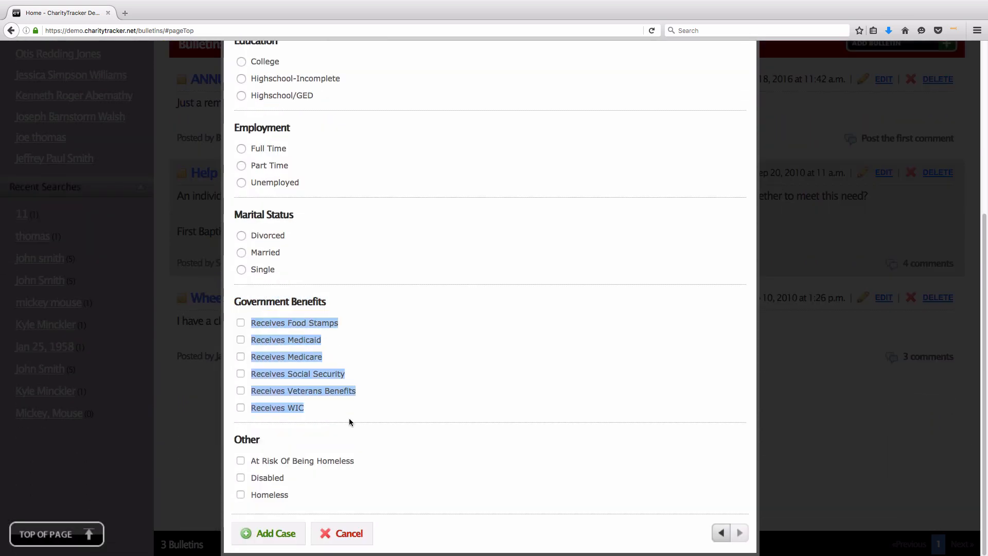
pyautogui.click(240, 323)
pyautogui.click(241, 339)
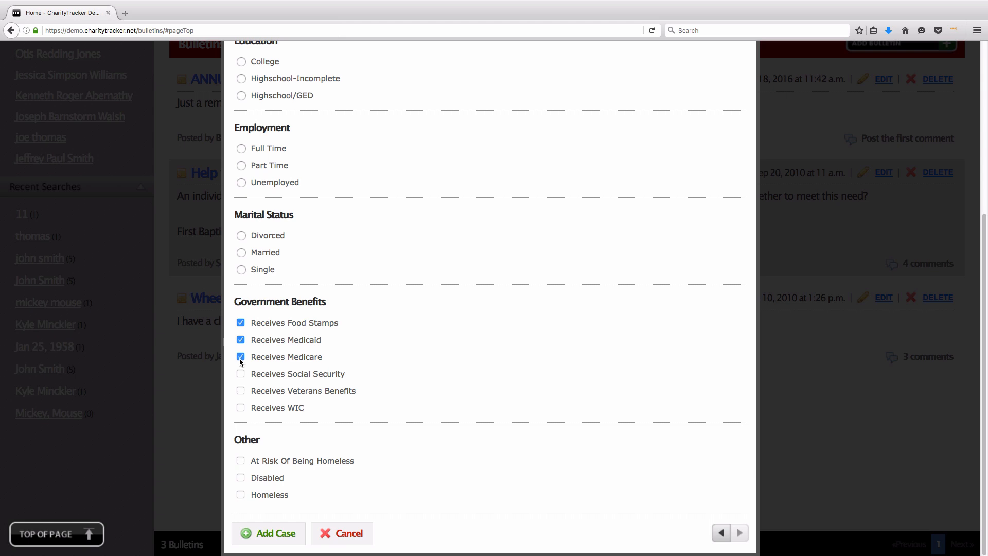
pyautogui.click(241, 324)
# Step: Cancel the unfinished case and go to the Admin Demographics list
pyautogui.click(351, 532)
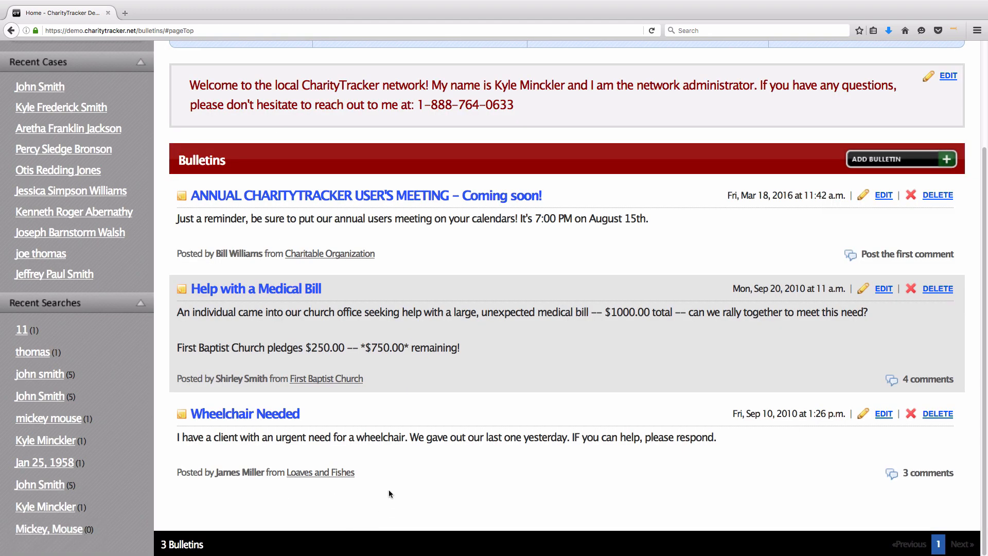
pyautogui.scroll(3, 388, 490)
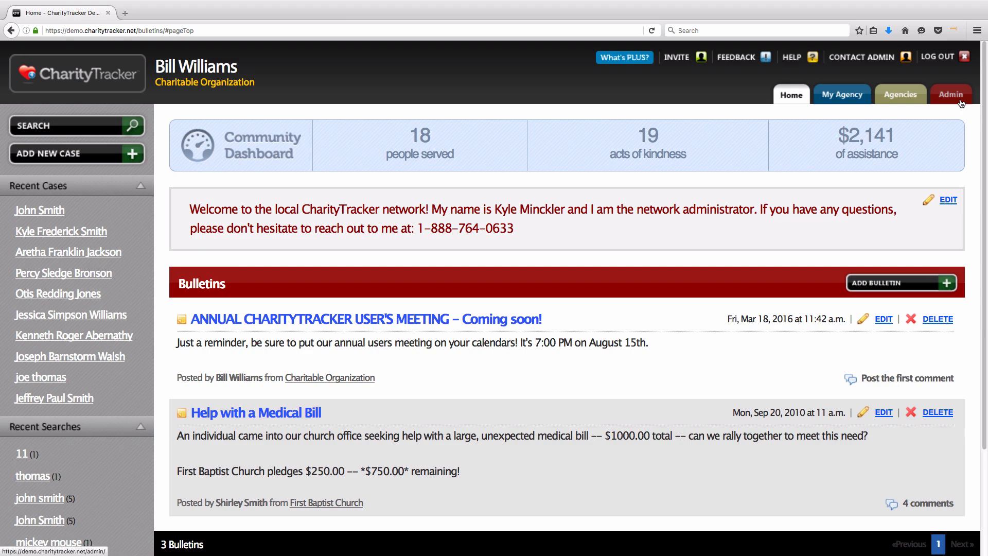
pyautogui.click(959, 102)
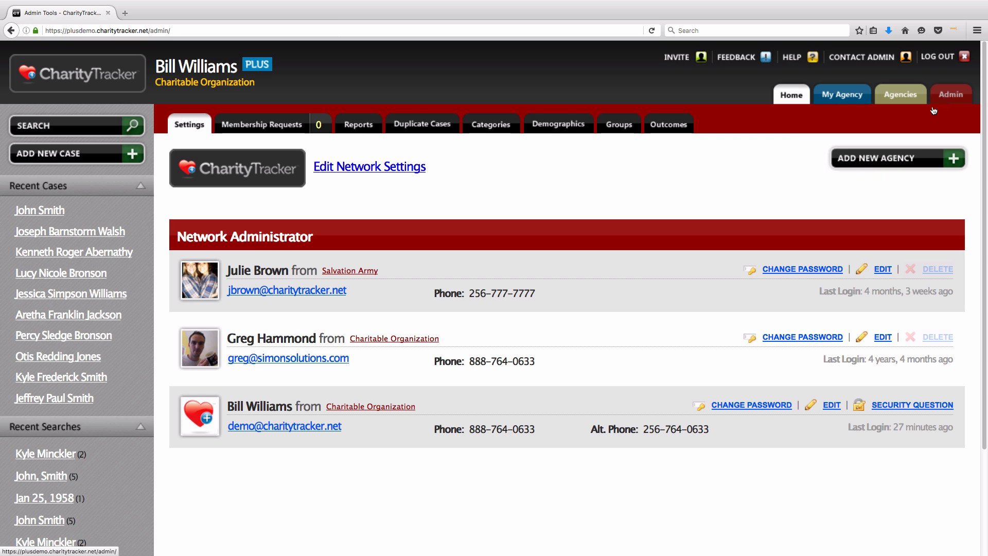
pyautogui.click(575, 131)
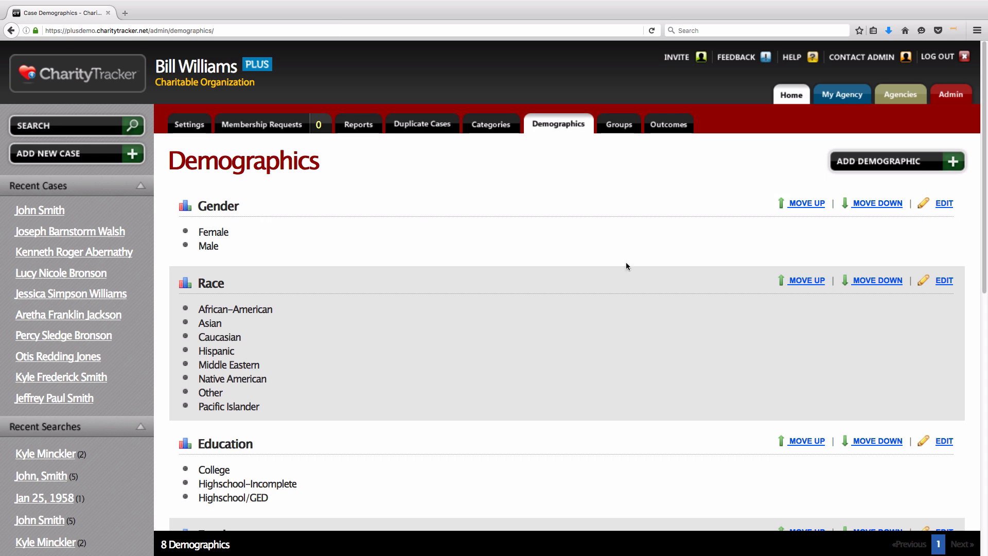
# Step: Open the Race demographic in the Edit Case Demographic dialog
pyautogui.moveTo(197, 282); pyautogui.dragTo(228, 283)
pyautogui.click(227, 282)
pyautogui.click(948, 289)
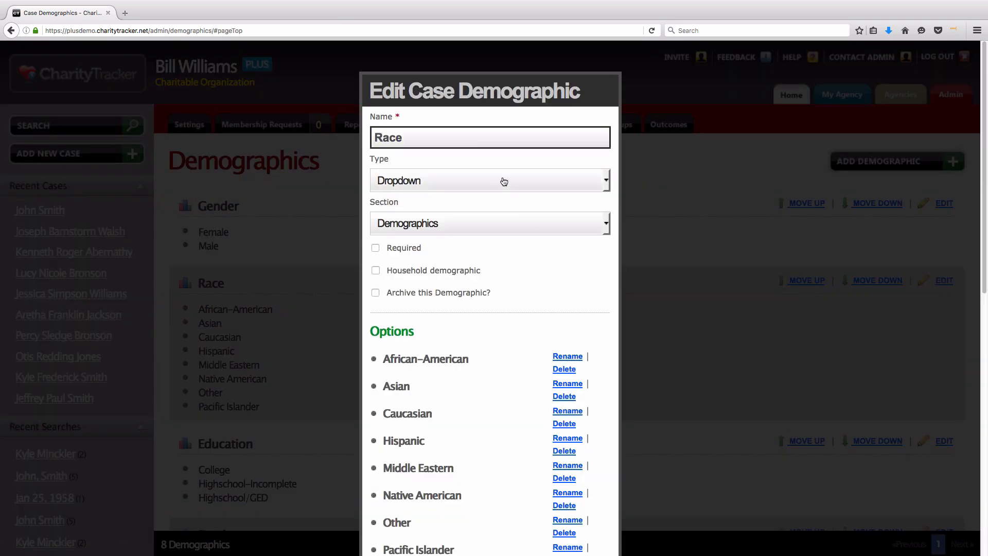
# Step: Rename the Race demographic to 'Ethnicity', keeping type Dropdown and section Demographics
pyautogui.click(410, 136)
pyautogui.doubleClick(410, 136)
pyautogui.write('Ethnicity')
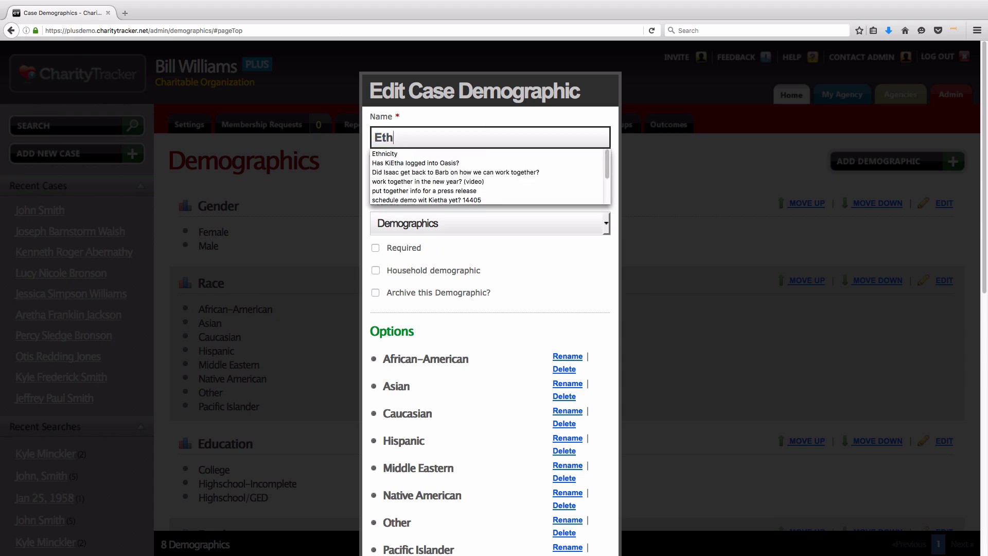
pyautogui.click(521, 120)
pyautogui.click(605, 183)
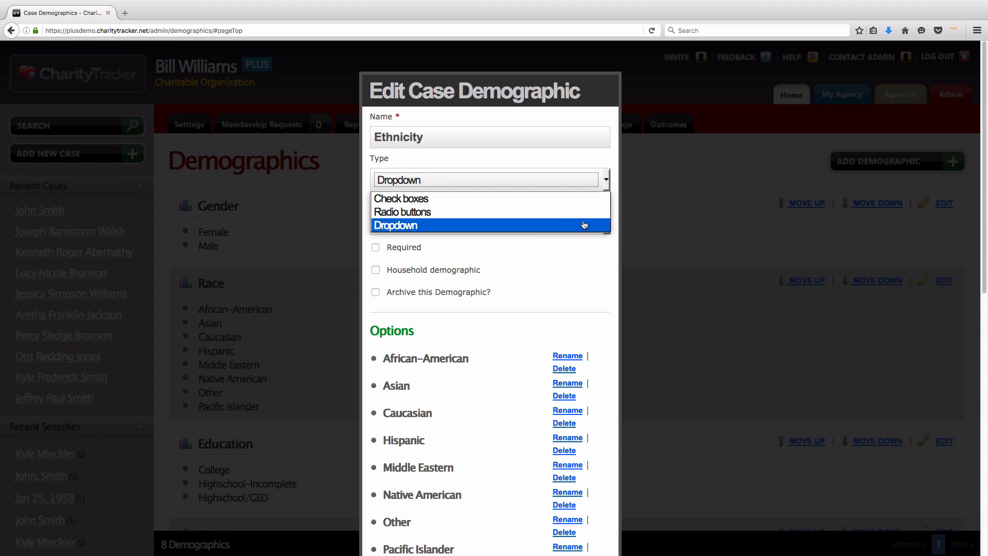
pyautogui.click(419, 227)
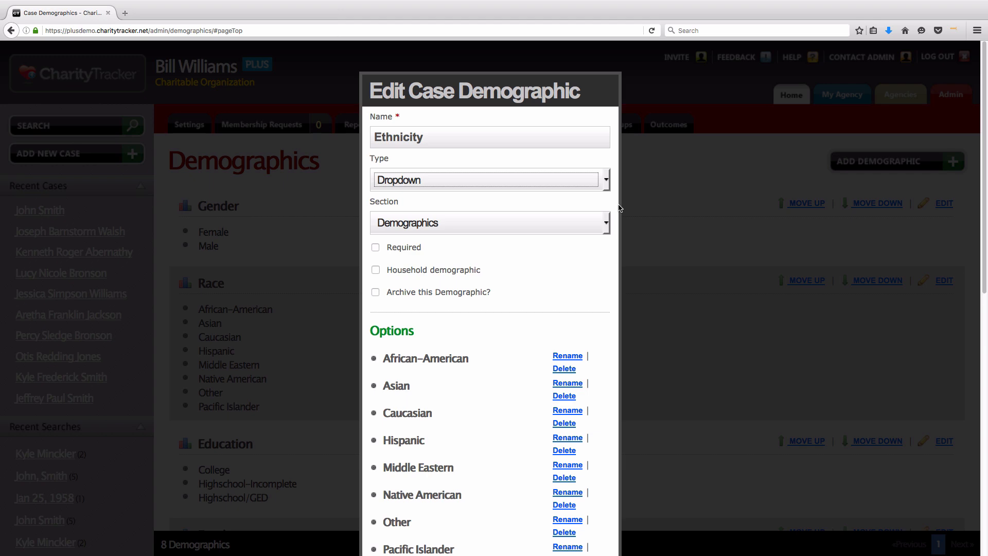
pyautogui.click(606, 223)
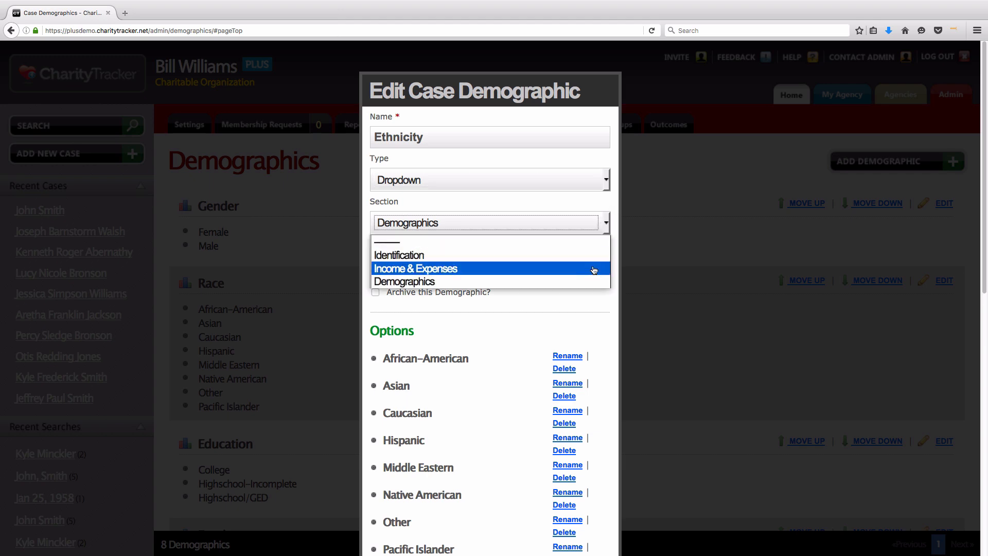
pyautogui.click(512, 281)
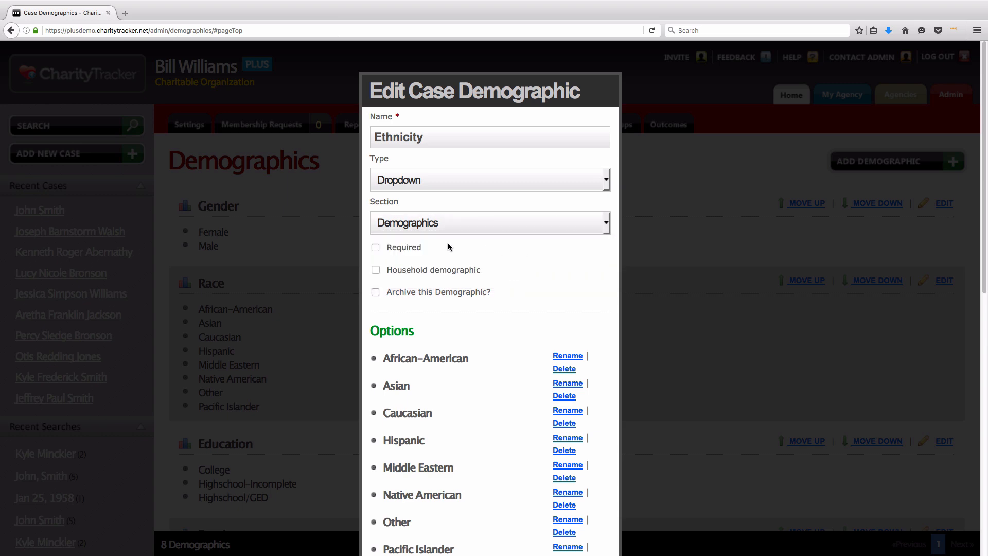
pyautogui.moveTo(423, 248); pyautogui.dragTo(389, 263)
# Step: Toggle the Required, Household and Archive checkboxes on and off, leaving each unset
pyautogui.click(376, 249)
pyautogui.click(376, 250)
pyautogui.moveTo(481, 269); pyautogui.dragTo(390, 272)
pyautogui.click(387, 284)
pyautogui.click(376, 270)
pyautogui.click(376, 271)
pyautogui.moveTo(492, 295); pyautogui.dragTo(389, 299)
pyautogui.click(389, 300)
pyautogui.click(375, 293)
# Step: Add two blank option fields, toggle Include OTHER on and off, and cancel the editor
pyautogui.scroll(-5, 544, 308)
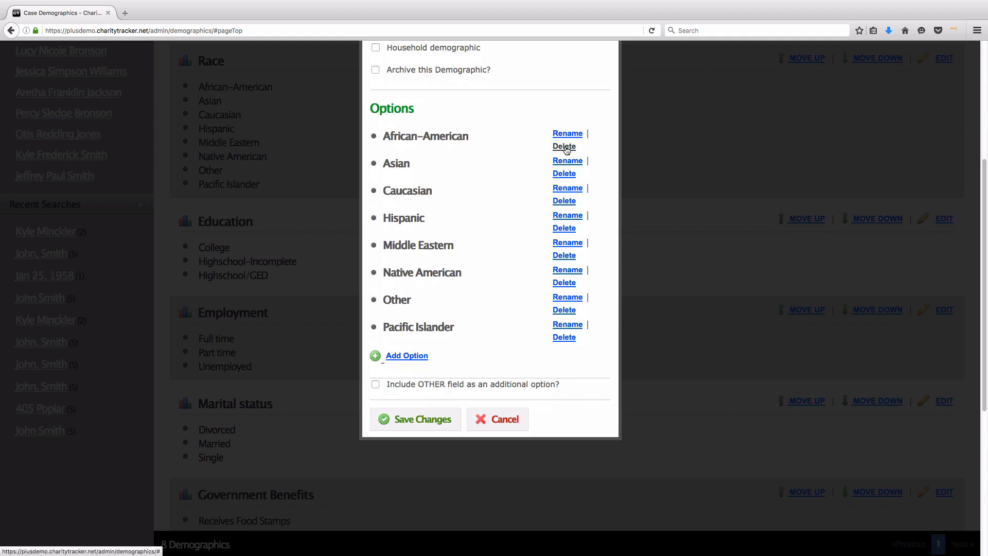
pyautogui.click(402, 361)
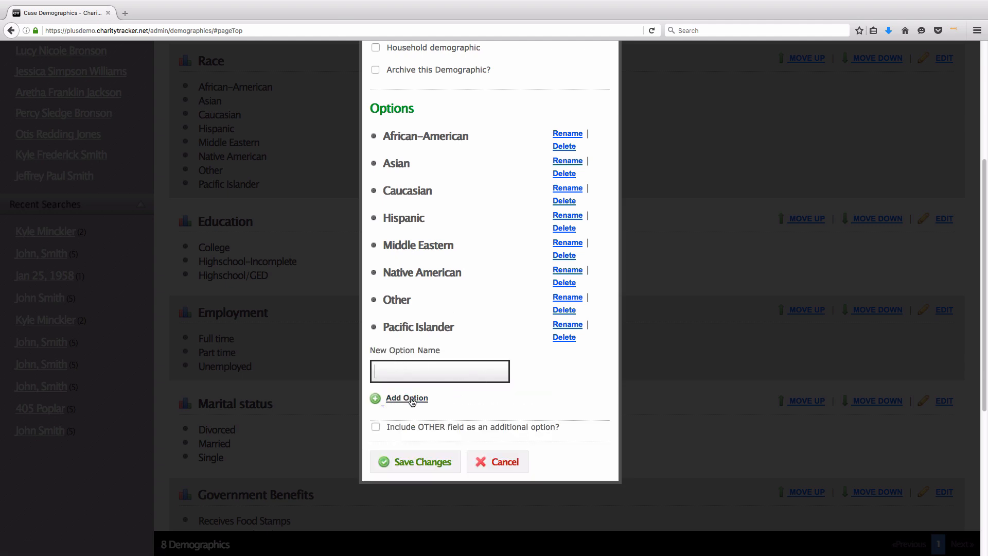
pyautogui.click(412, 402)
pyautogui.scroll(-3, 473, 418)
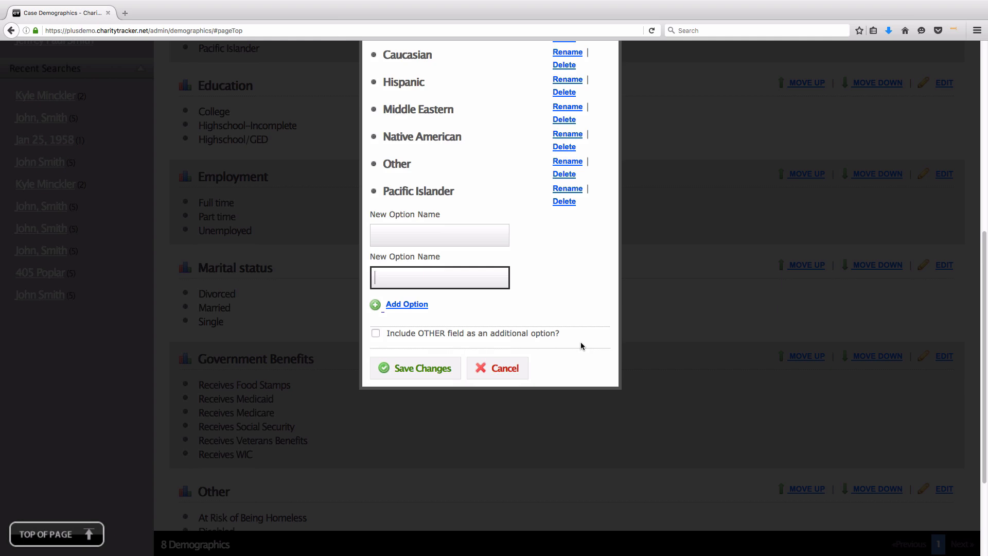
pyautogui.click(580, 342)
pyautogui.moveTo(567, 335); pyautogui.dragTo(388, 335)
pyautogui.click(379, 335)
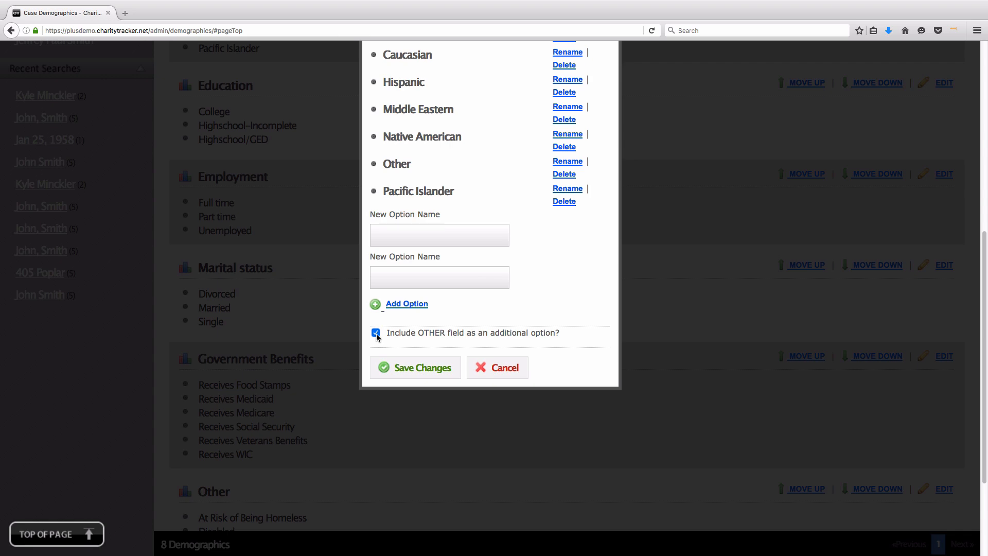
pyautogui.click(376, 332)
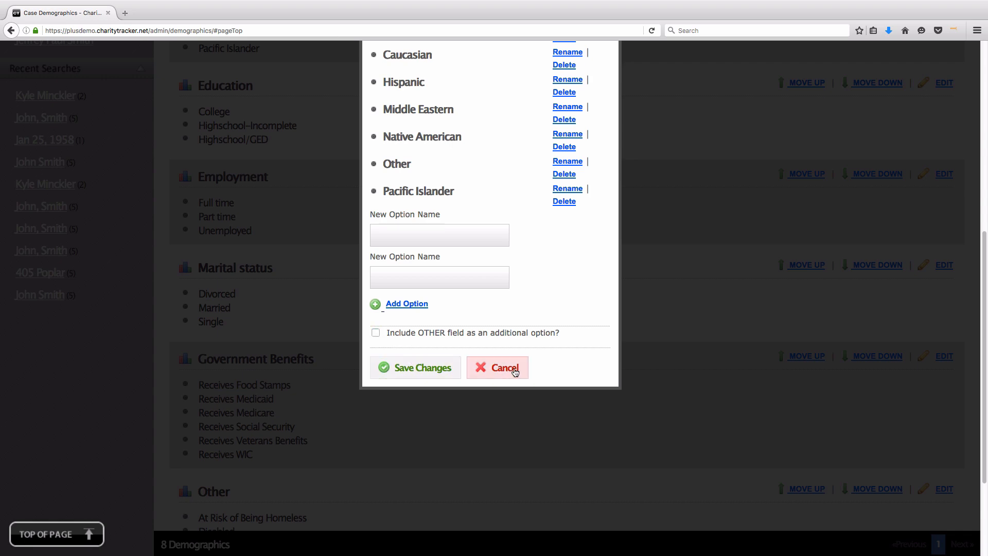
pyautogui.click(442, 370)
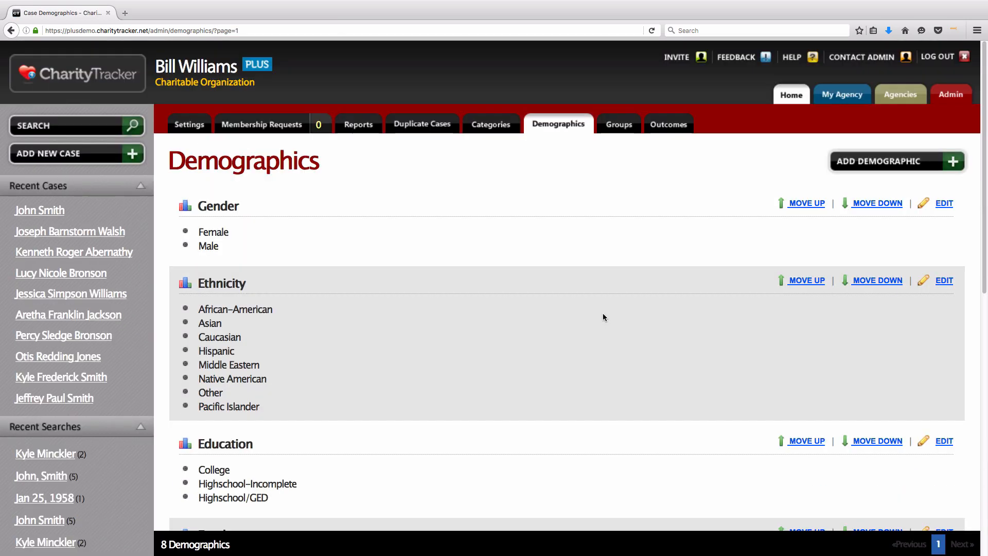
# Step: Move the Ethnicity demographic down in the order and open the Categories admin page
pyautogui.moveTo(197, 284); pyautogui.dragTo(255, 286)
pyautogui.click(270, 291)
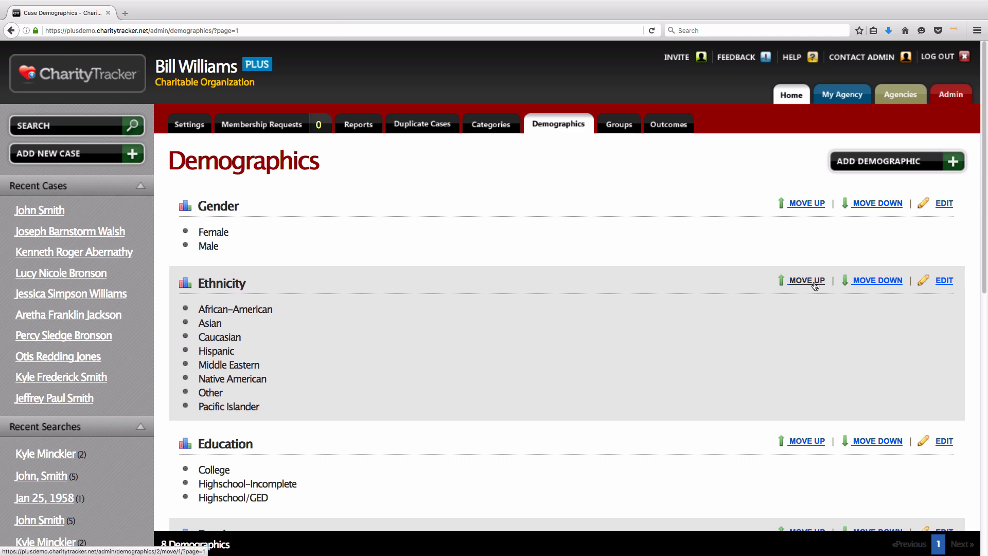
pyautogui.click(889, 286)
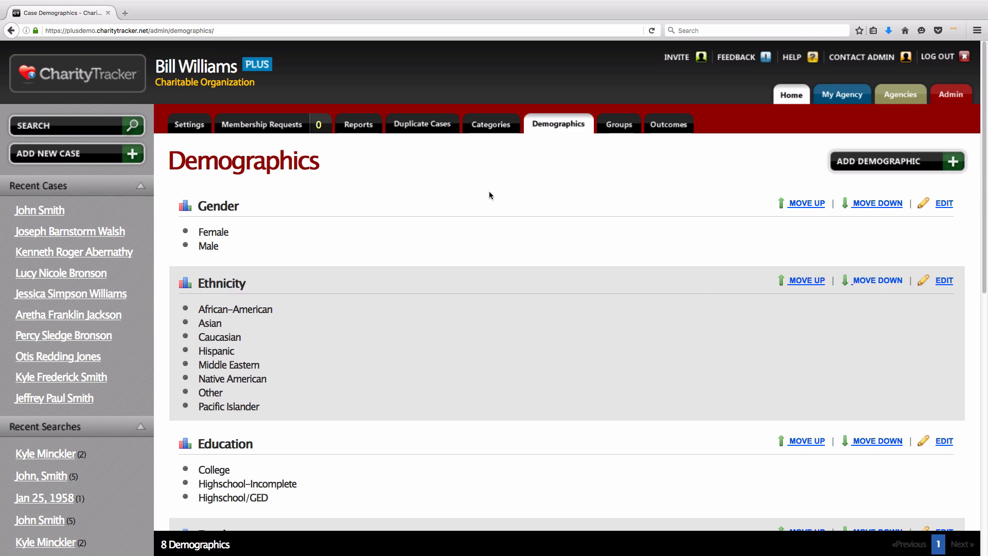
pyautogui.click(480, 129)
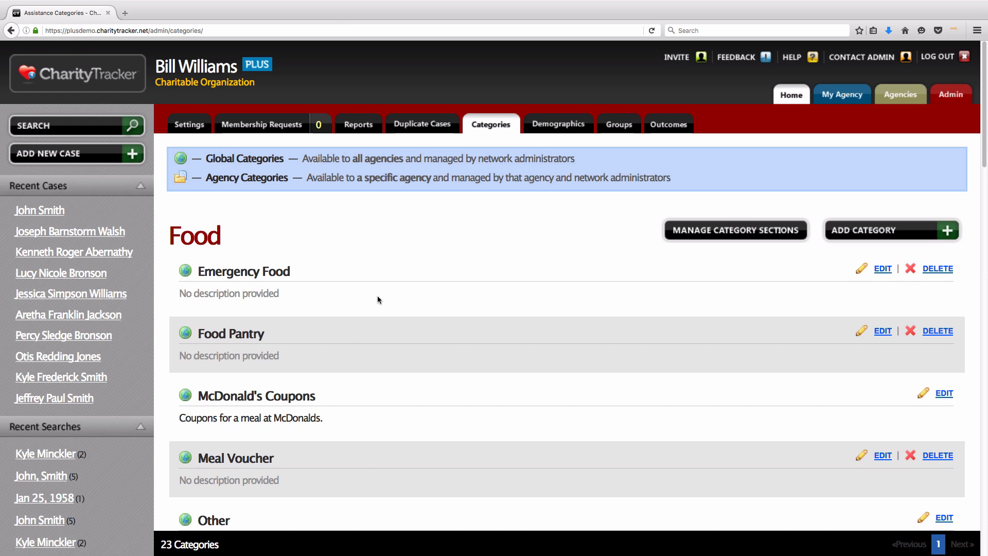
# Step: Open the first recent case's Assistance page, browse the Add Assistance categories, and cancel without adding
pyautogui.click(41, 213)
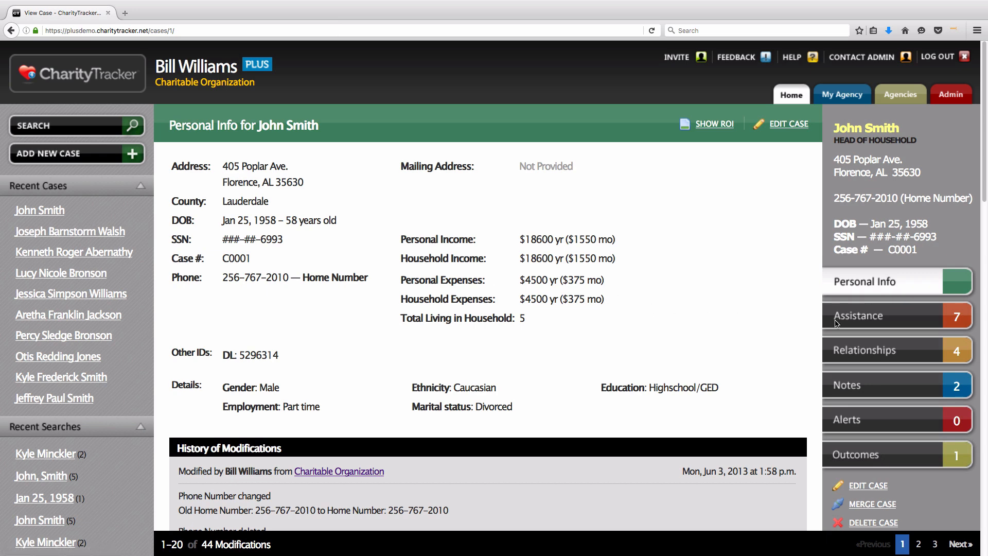
pyautogui.click(890, 327)
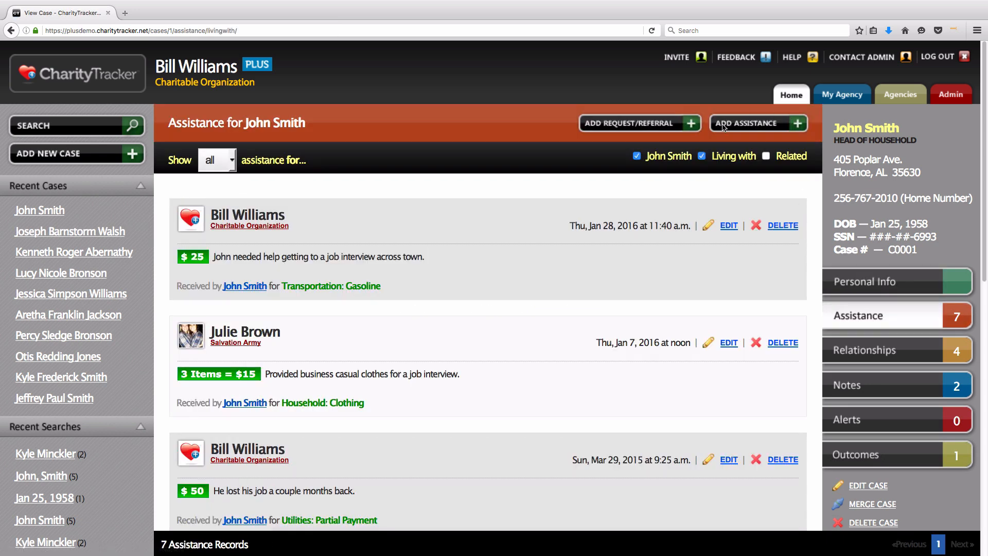
pyautogui.click(751, 123)
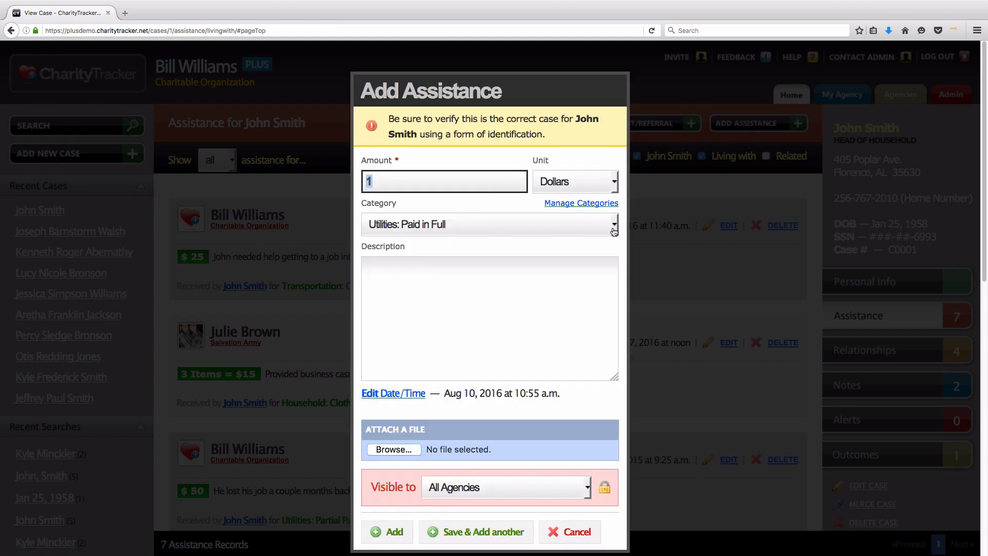
pyautogui.click(615, 231)
pyautogui.scroll(-4, 610, 299)
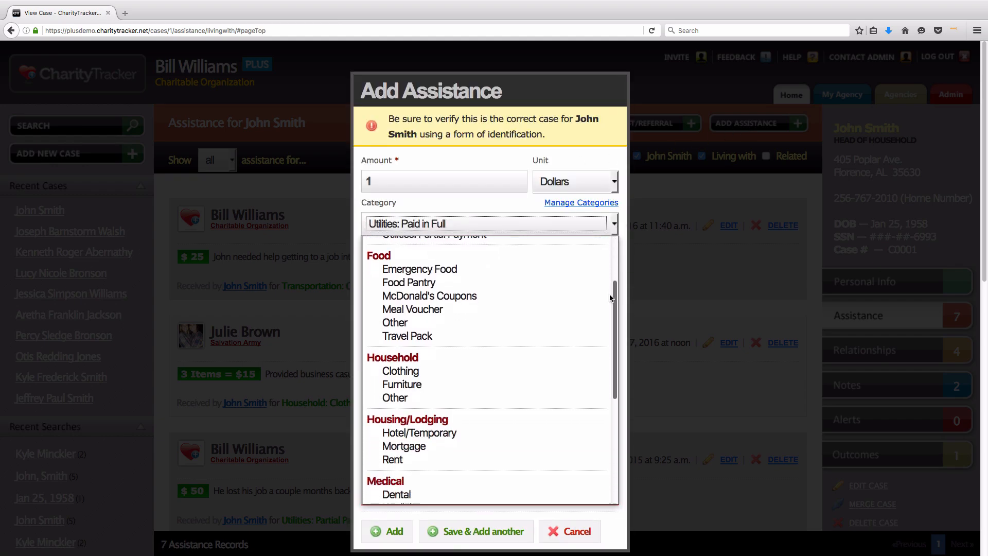
pyautogui.scroll(-2, 444, 265)
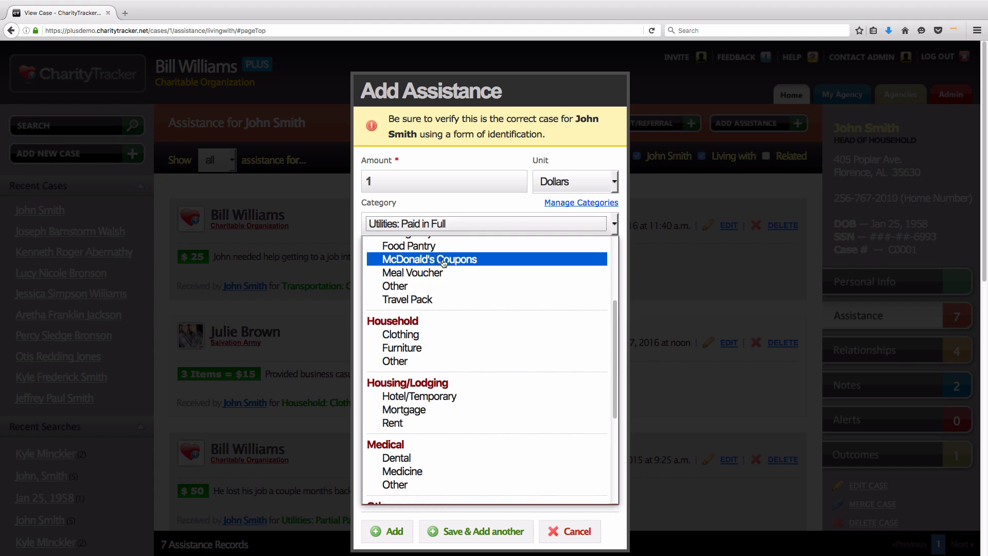
pyautogui.scroll(2, 445, 263)
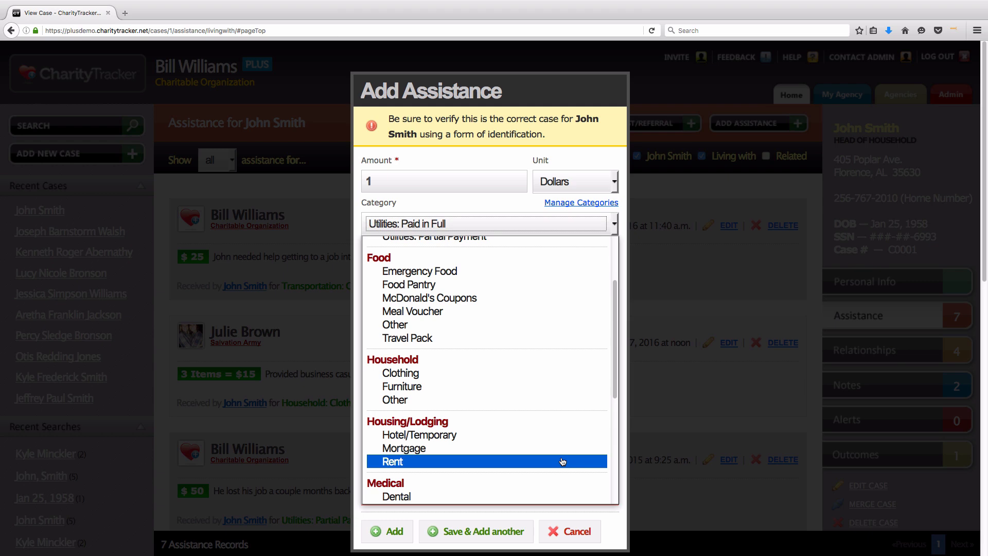
pyautogui.scroll(-4, 560, 458)
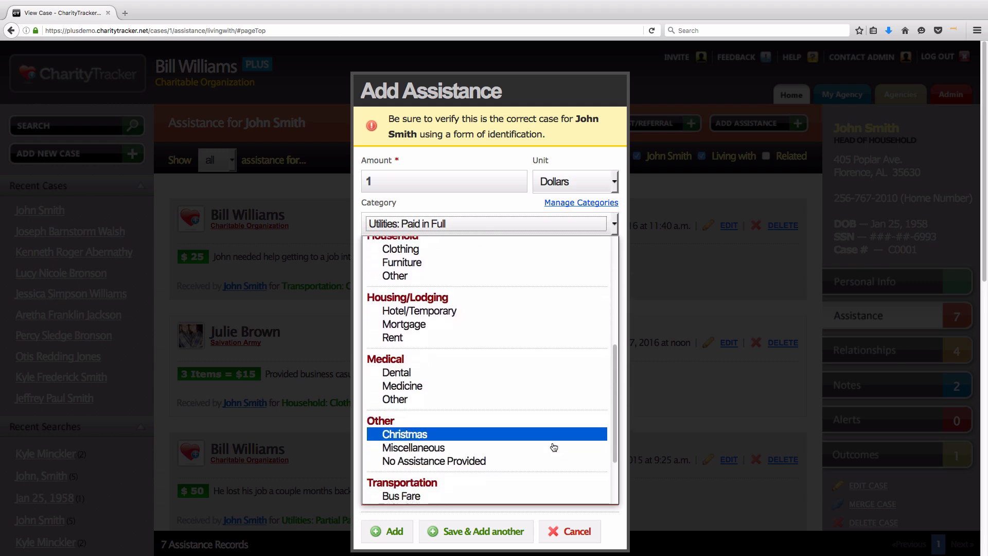
pyautogui.scroll(-2, 494, 437)
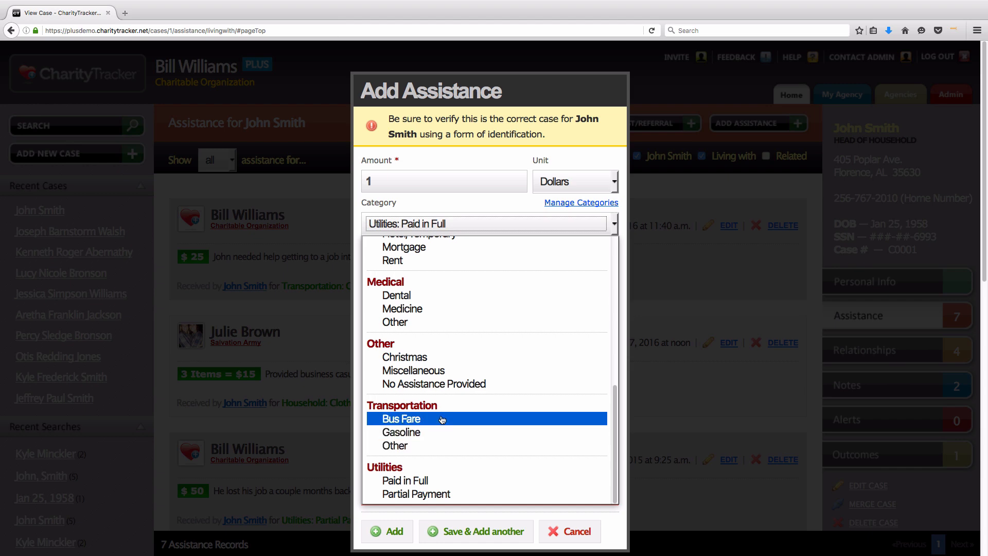
pyautogui.click(617, 238)
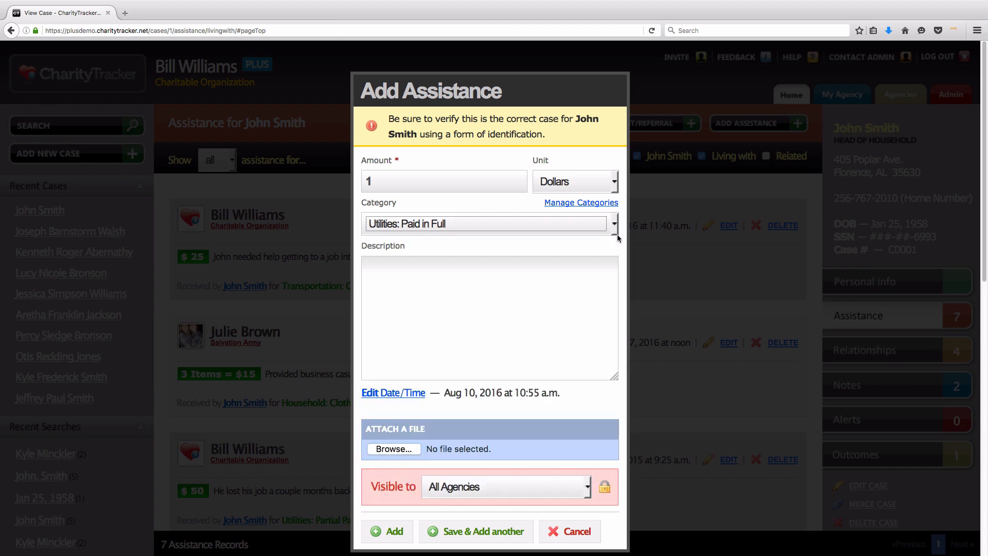
pyautogui.click(574, 533)
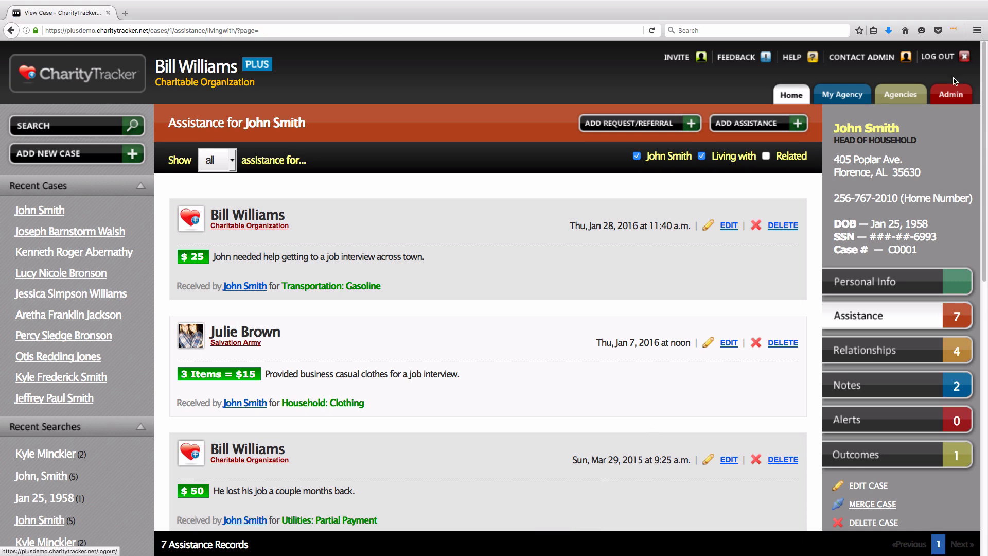
# Step: From Admin > Categories, view the category sections and close the dialog without changes
pyautogui.click(951, 96)
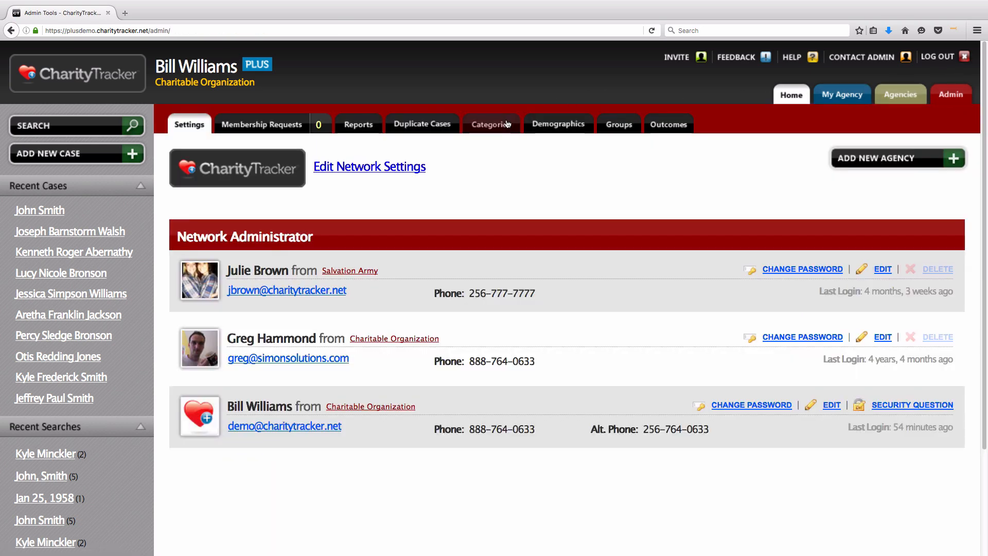
pyautogui.click(499, 125)
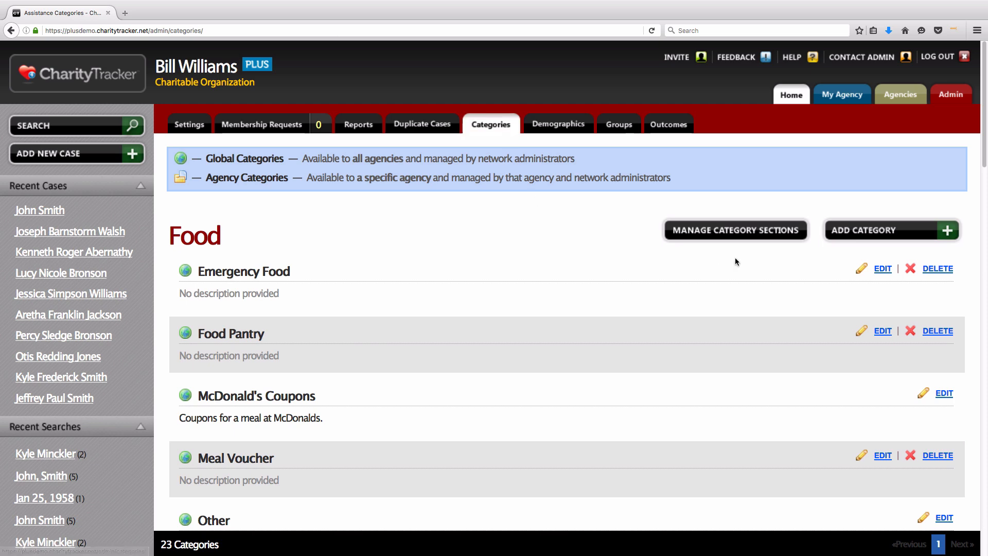
pyautogui.click(732, 230)
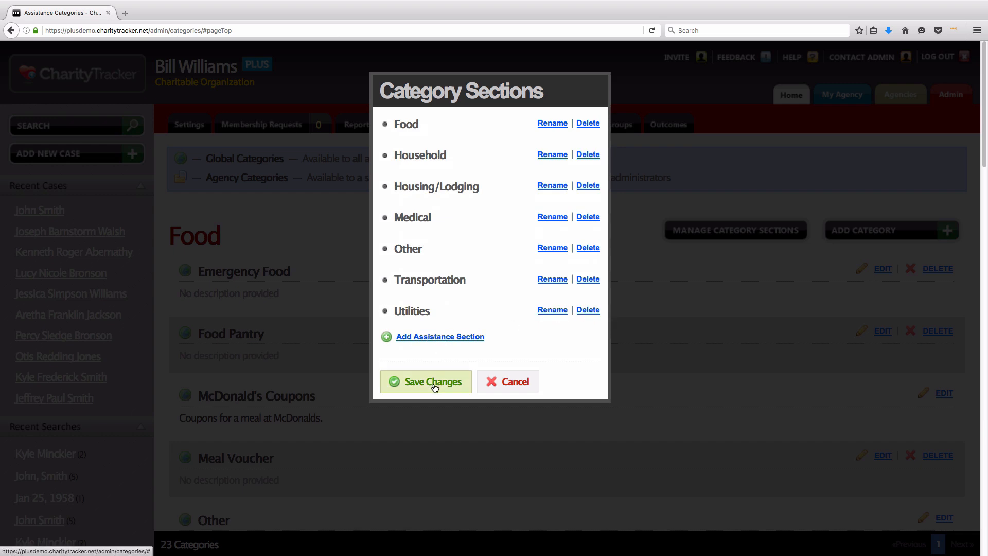
pyautogui.click(509, 382)
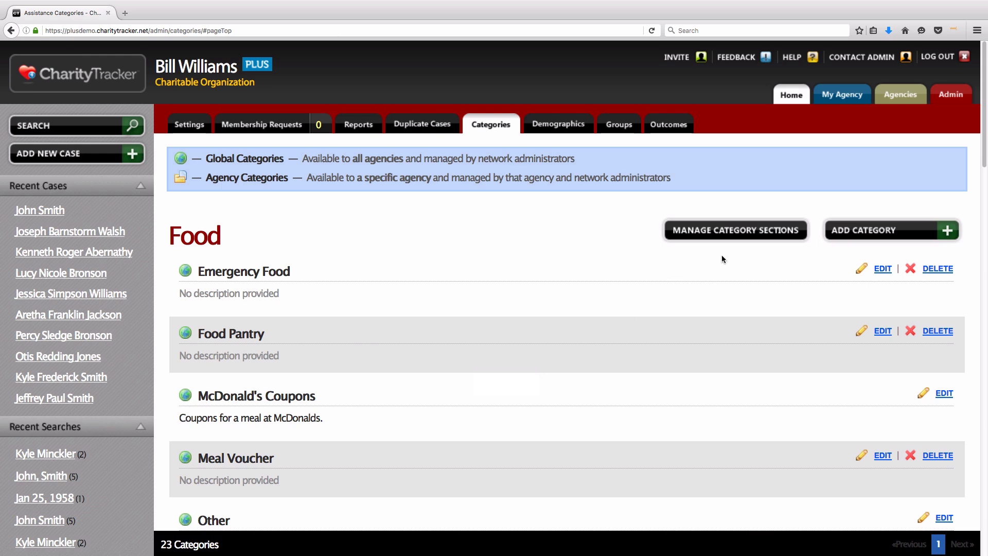
# Step: Start a new category in the Food section named 'Christmas Meal'
pyautogui.click(882, 240)
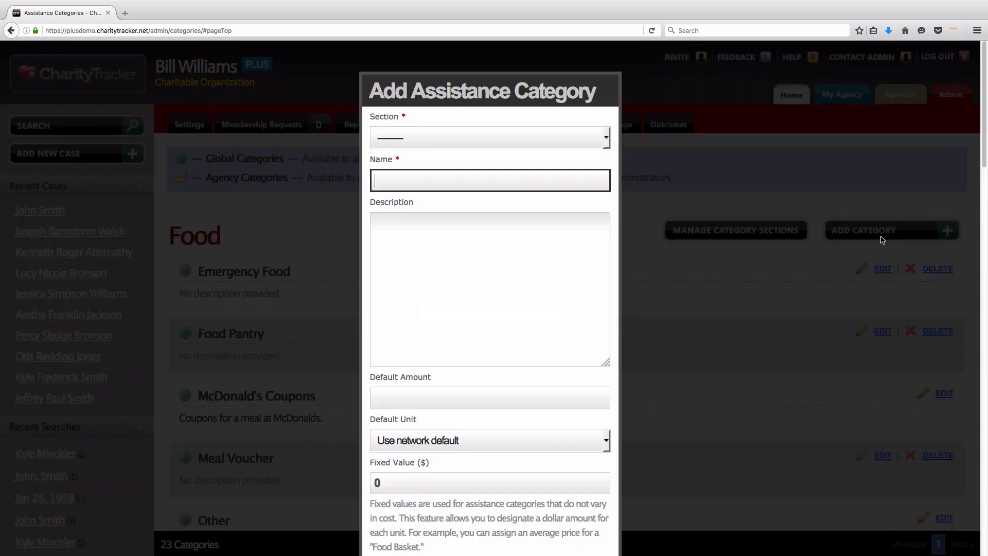
pyautogui.click(605, 164)
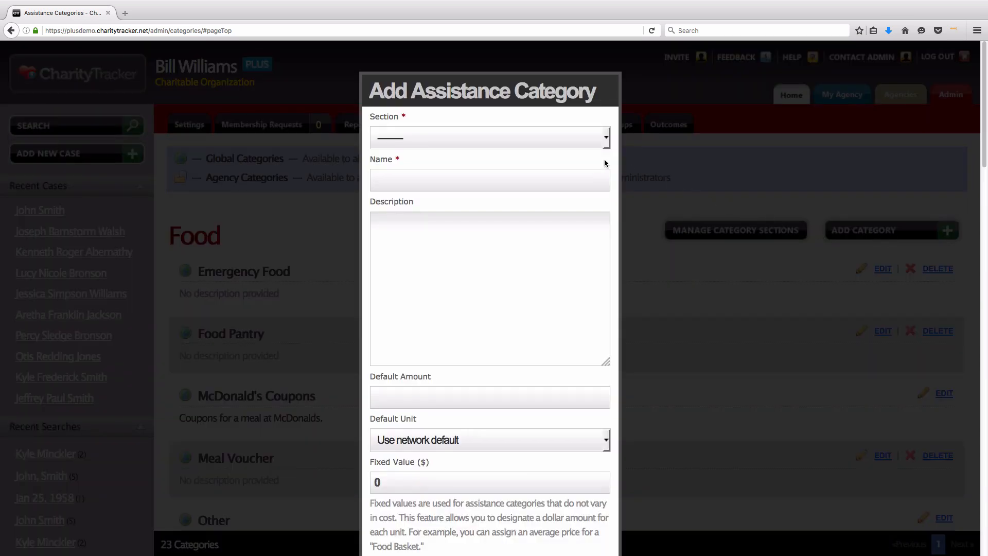
pyautogui.scroll(-1, 606, 161)
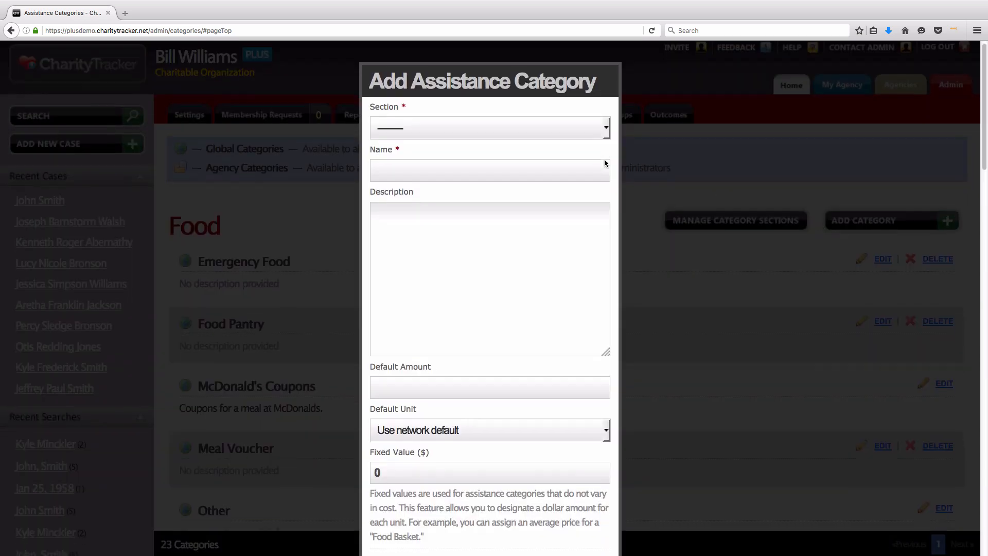
pyautogui.click(608, 127)
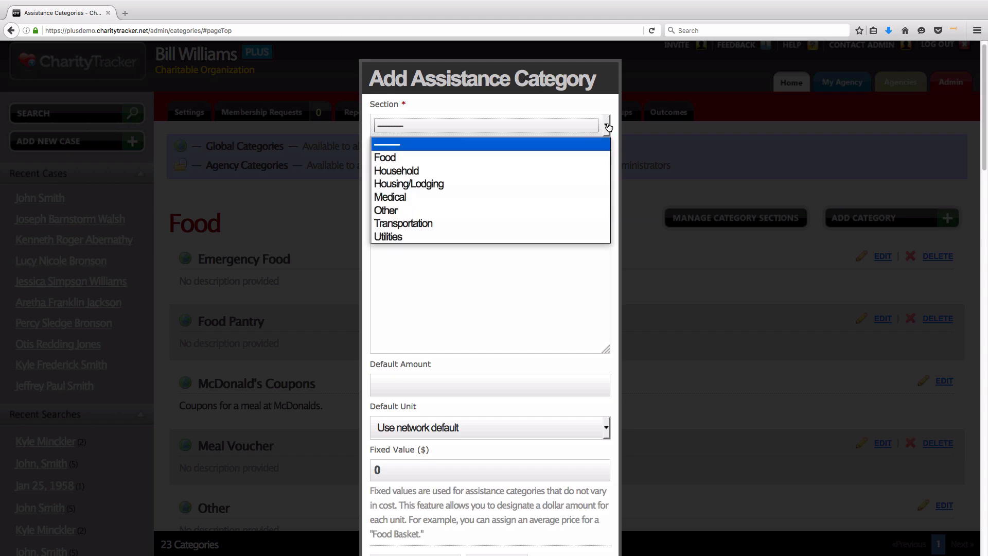
pyautogui.click(422, 159)
pyautogui.click(419, 161)
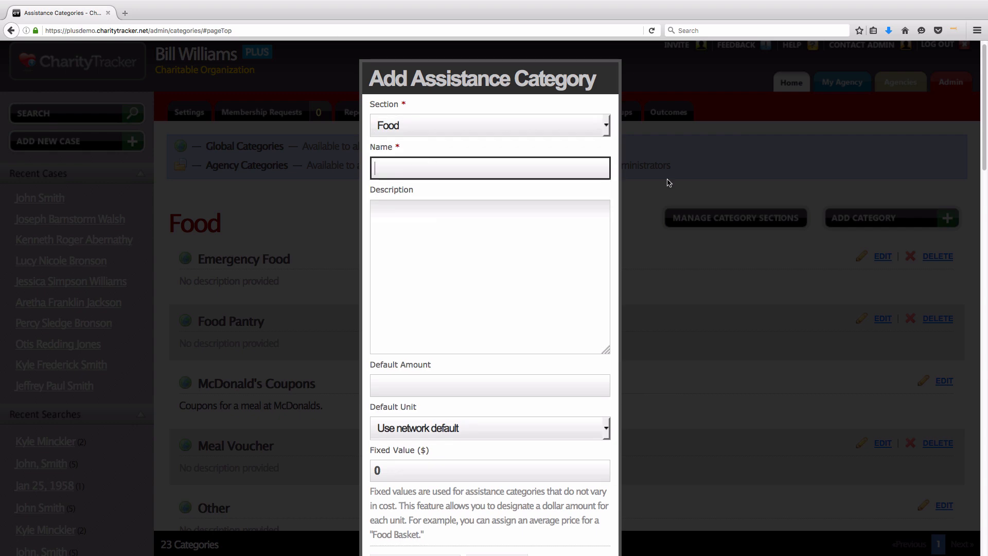
pyautogui.write('Christmas Meal')
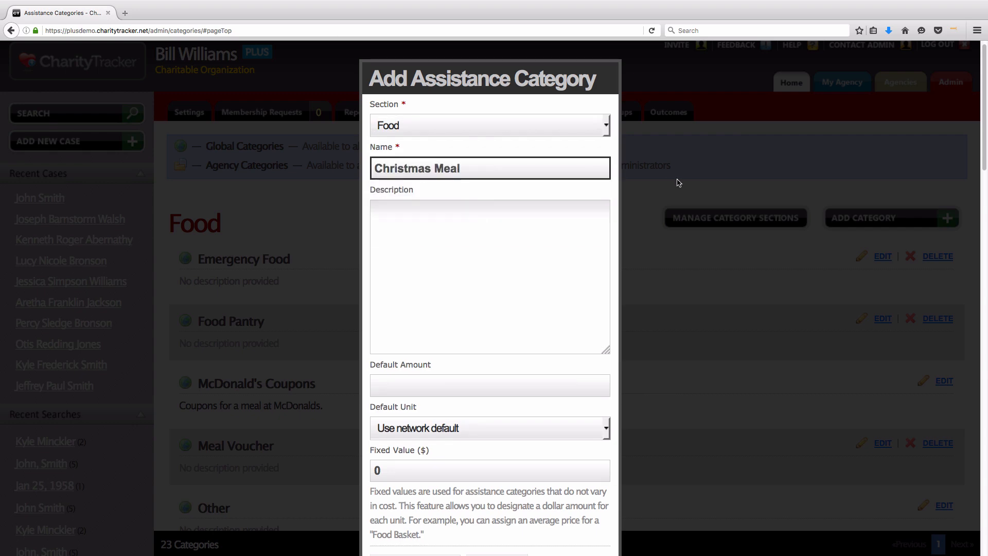
# Step: Set the Christmas Meal category's default unit to Items
pyautogui.click(607, 193)
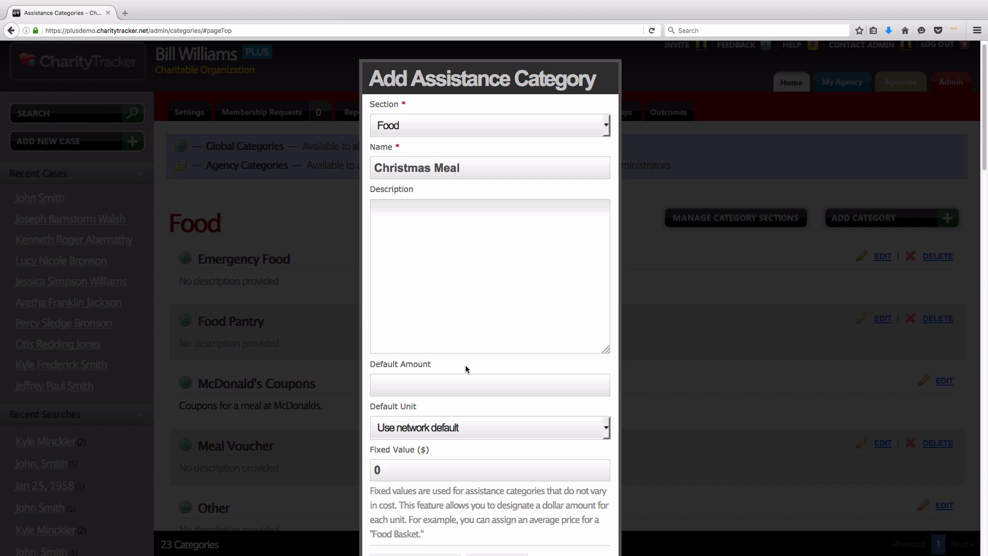
pyautogui.scroll(-3, 462, 385)
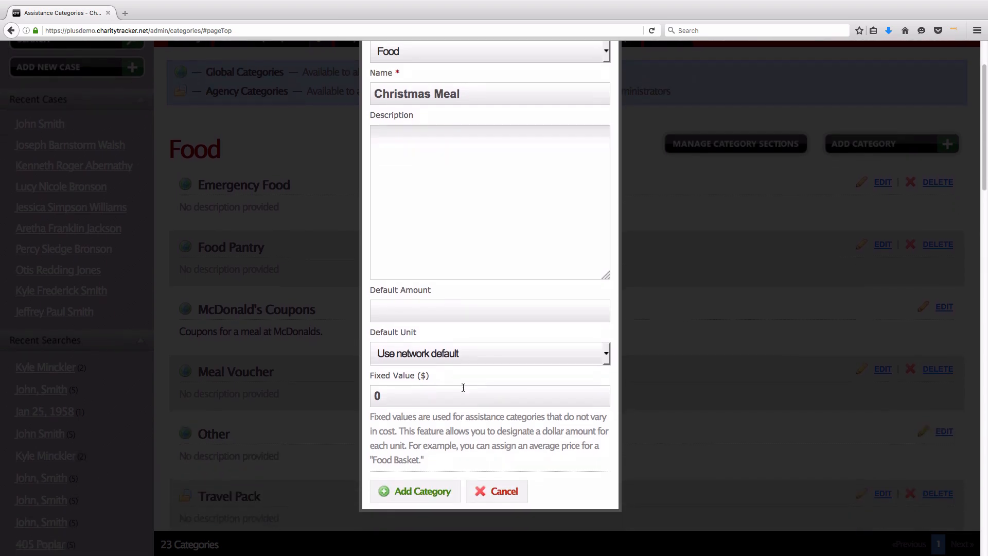
pyautogui.moveTo(372, 297); pyautogui.dragTo(443, 297)
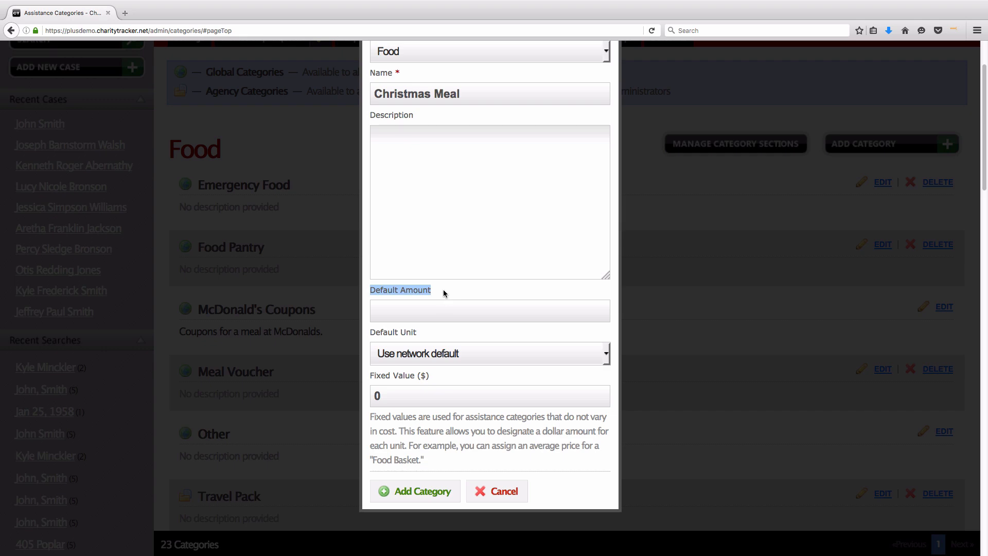
pyautogui.click(443, 289)
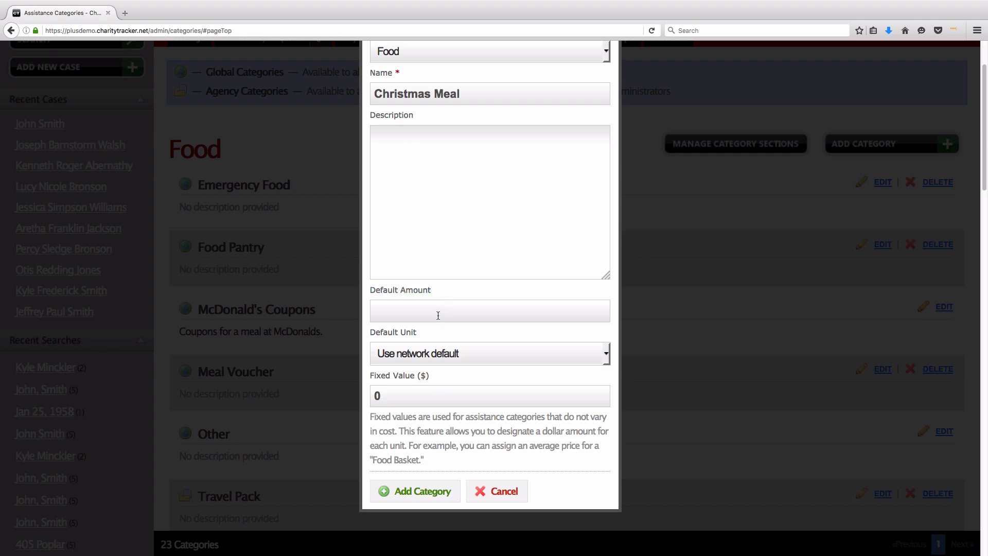
pyautogui.click(607, 358)
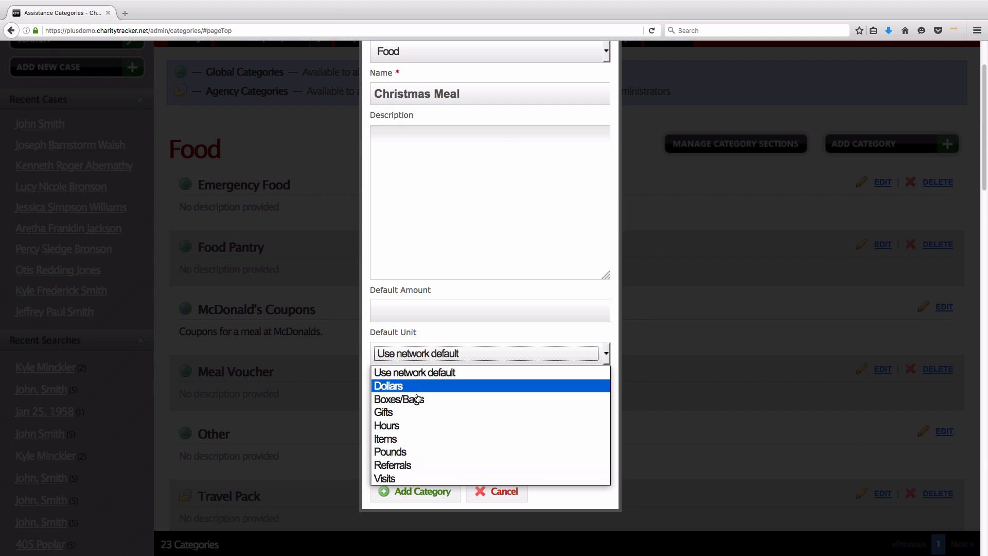
pyautogui.click(414, 441)
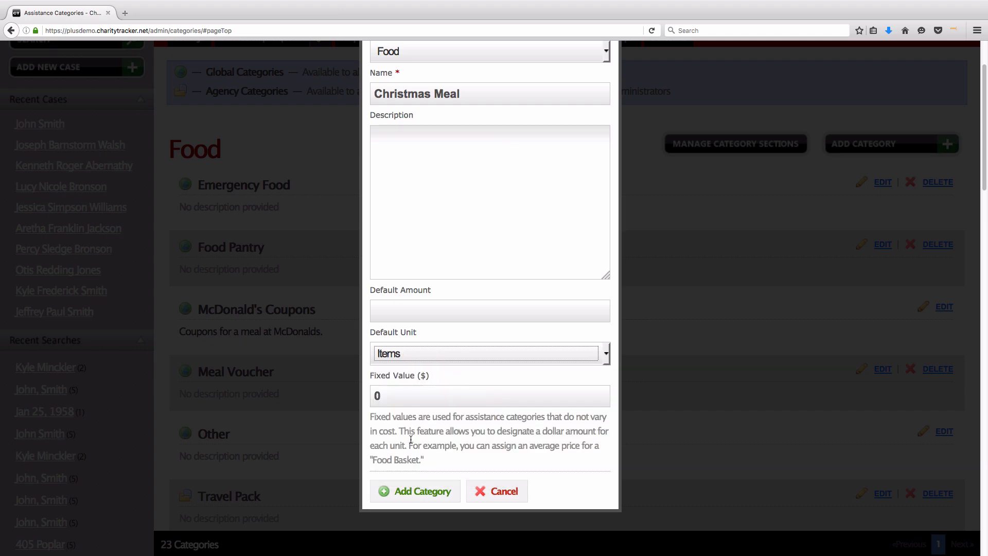
# Step: Replace the 0 fixed value with $18 and add the category
pyautogui.click(493, 387)
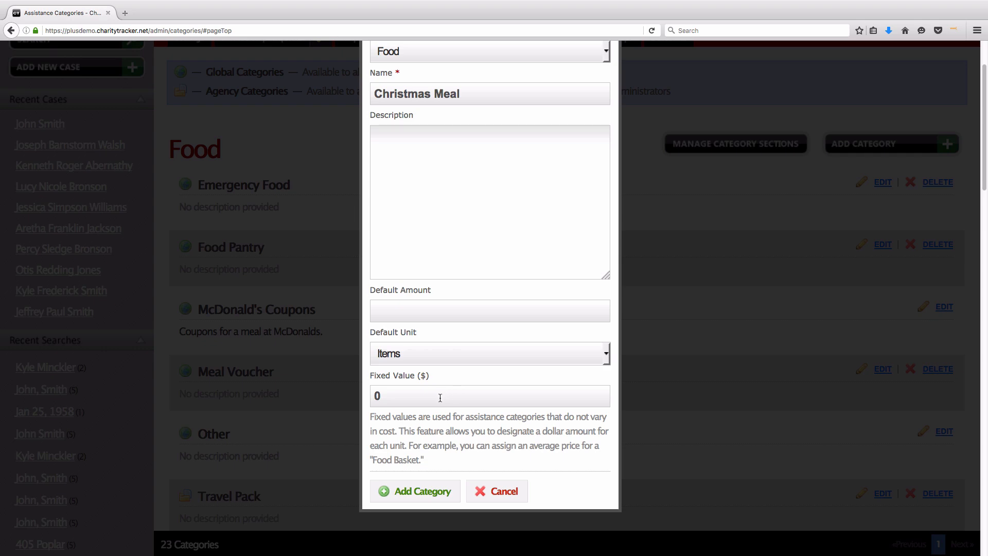
pyautogui.moveTo(370, 377); pyautogui.dragTo(432, 381)
pyautogui.click(431, 380)
pyautogui.moveTo(426, 462); pyautogui.dragTo(371, 418)
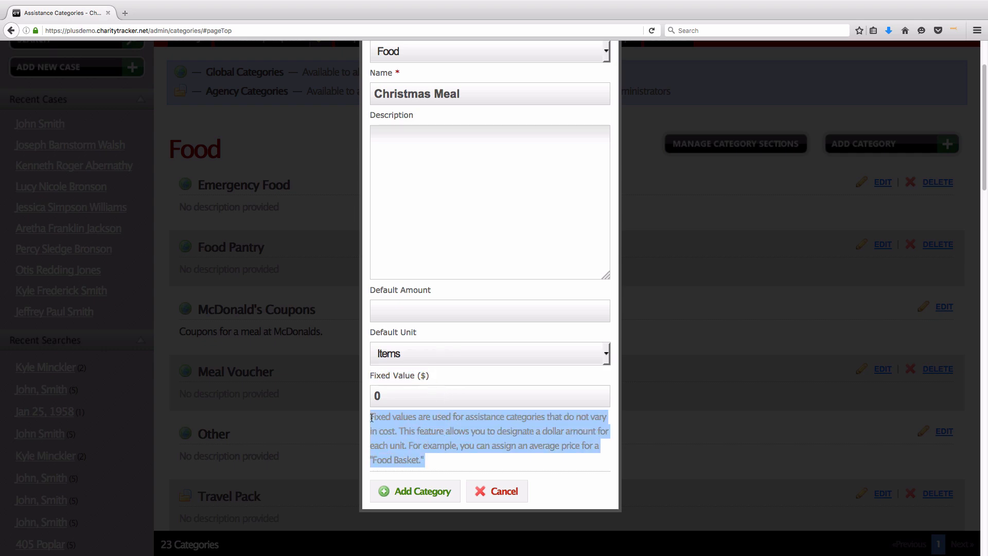
pyautogui.click(450, 461)
pyautogui.moveTo(415, 399); pyautogui.dragTo(375, 395)
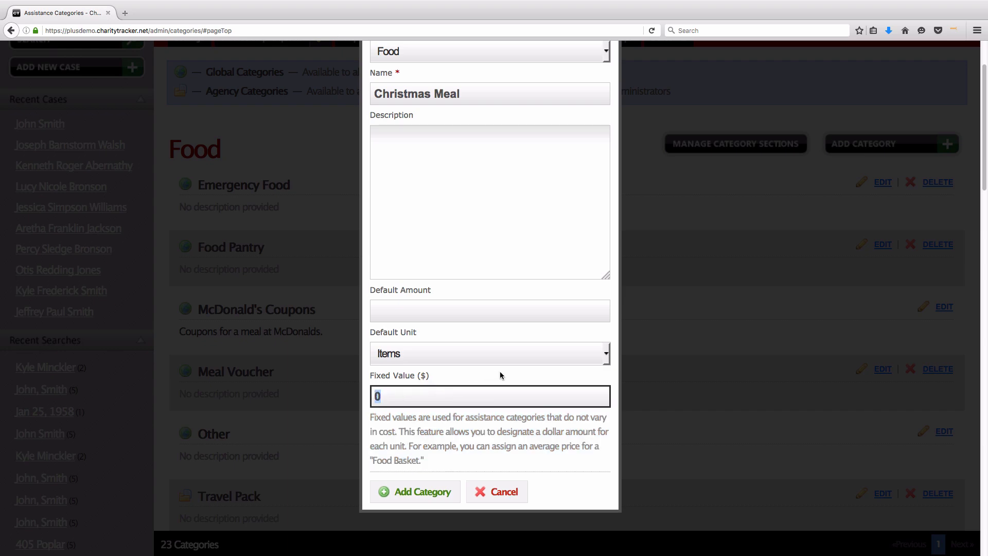
pyautogui.write('18')
pyautogui.press('Tab')
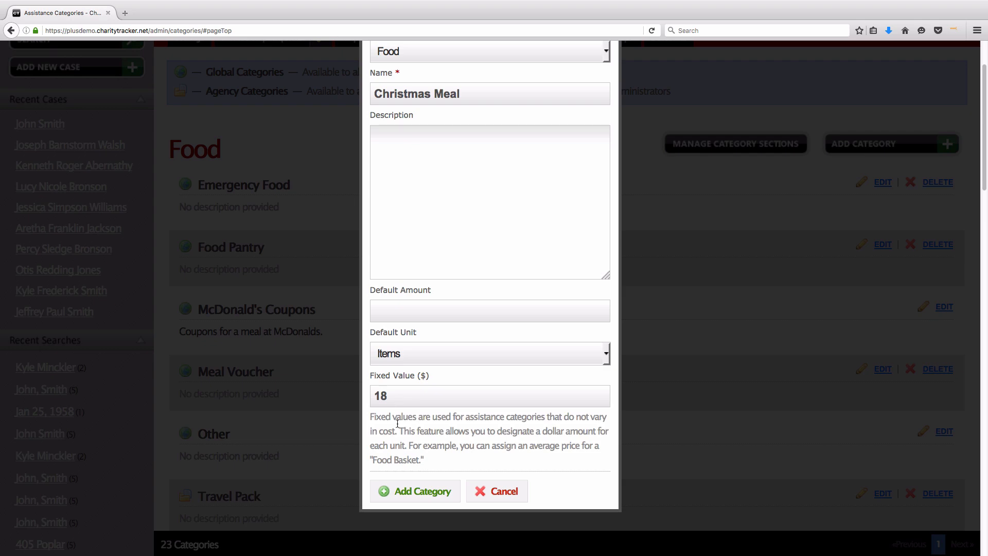
pyautogui.click(433, 495)
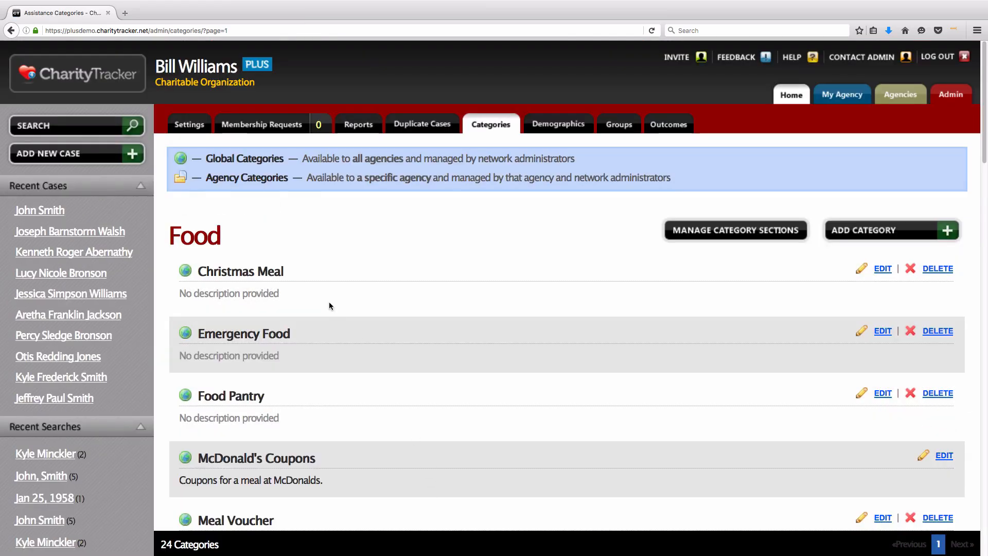
pyautogui.moveTo(285, 272); pyautogui.dragTo(200, 268)
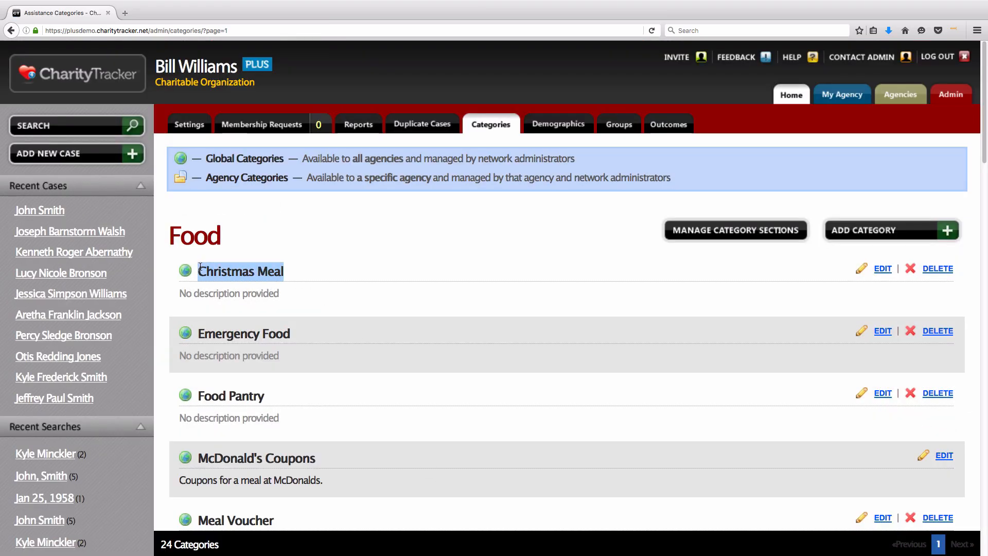
pyautogui.click(307, 277)
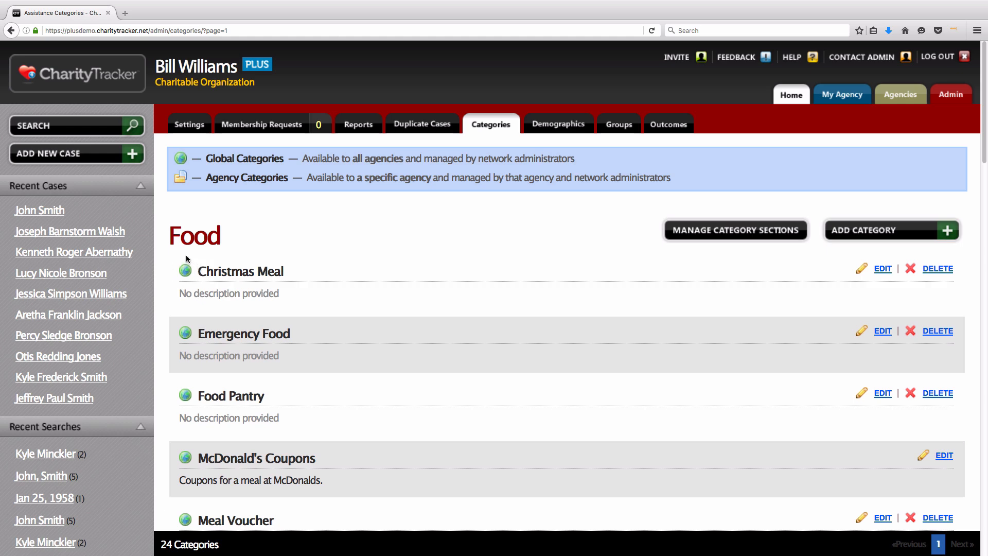
pyautogui.moveTo(206, 159); pyautogui.dragTo(575, 160)
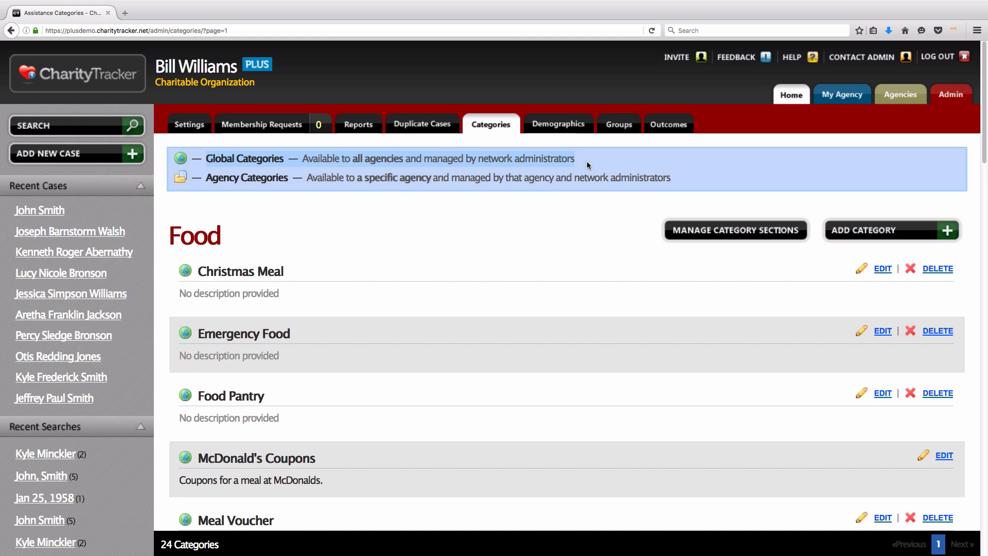
pyautogui.click(413, 163)
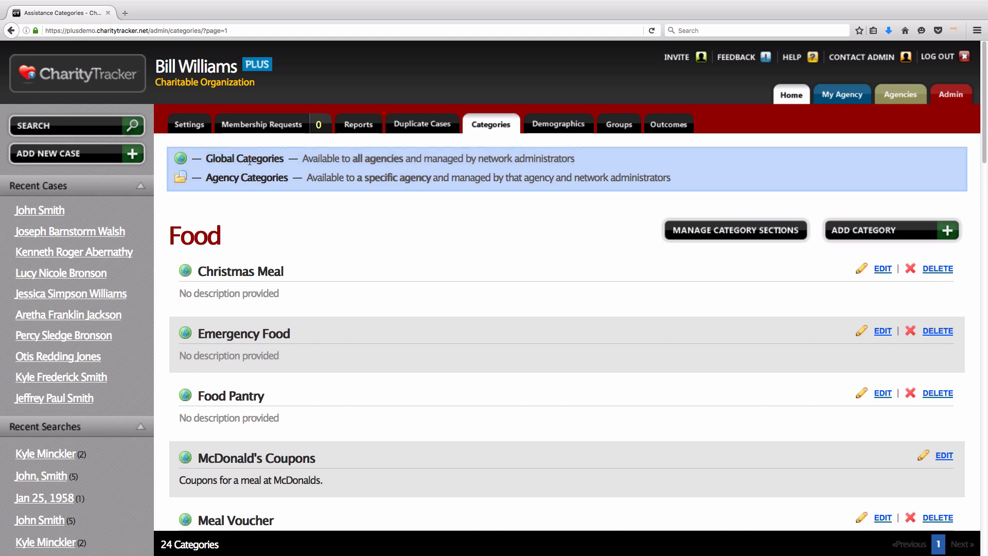
pyautogui.moveTo(191, 177); pyautogui.dragTo(674, 180)
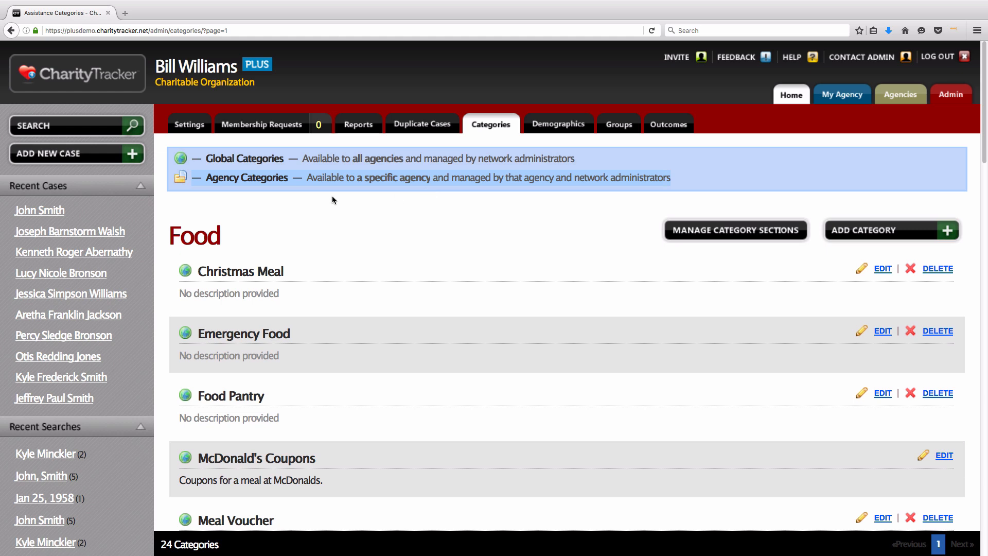
pyautogui.click(313, 198)
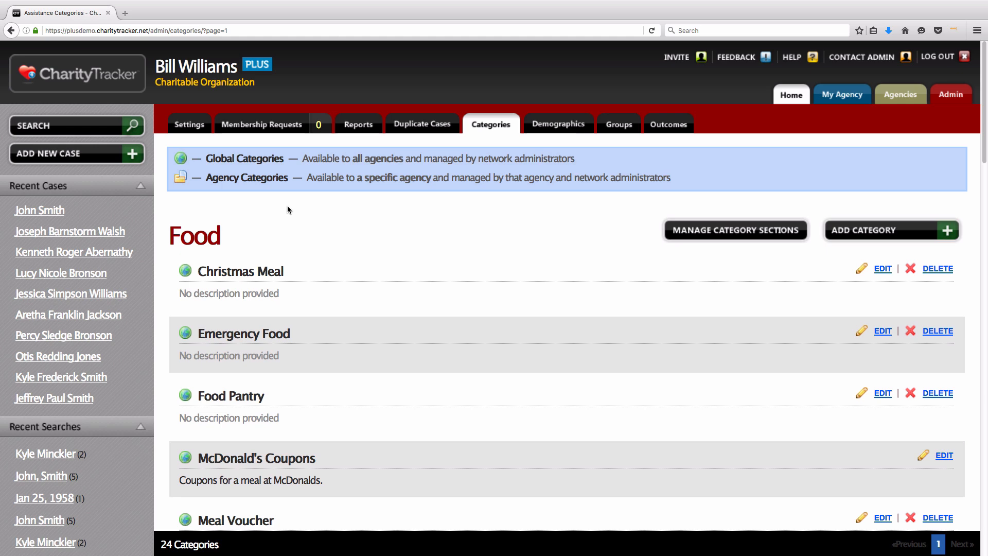
# Step: View My Agency categories, then Admin categories, and land on the admin Settings page
pyautogui.click(833, 91)
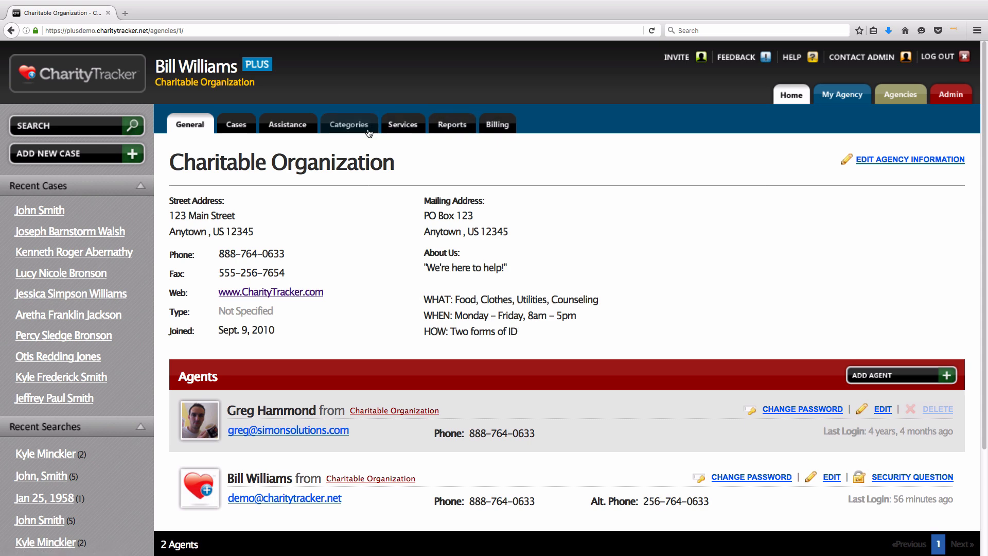
pyautogui.click(369, 129)
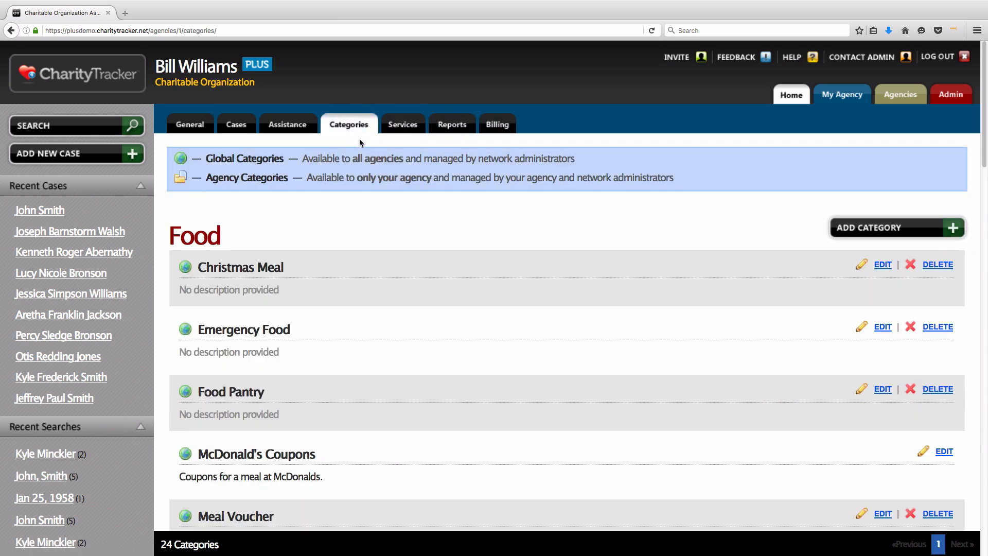
pyautogui.click(946, 98)
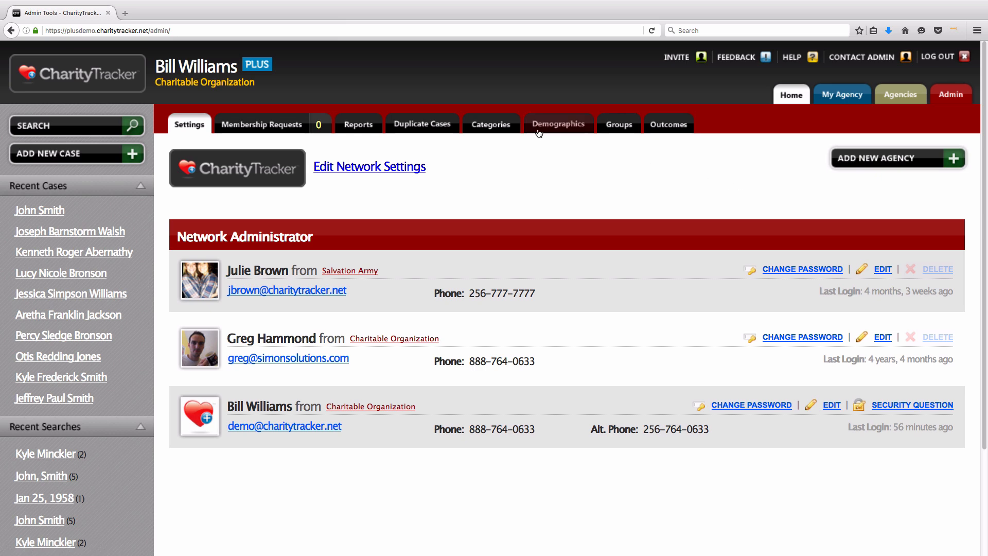
pyautogui.click(489, 126)
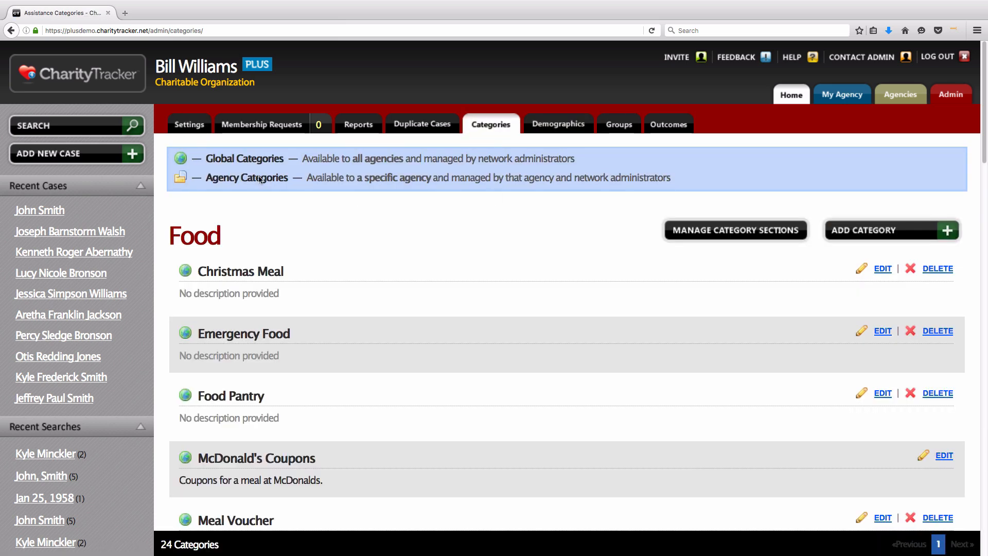
pyautogui.click(181, 131)
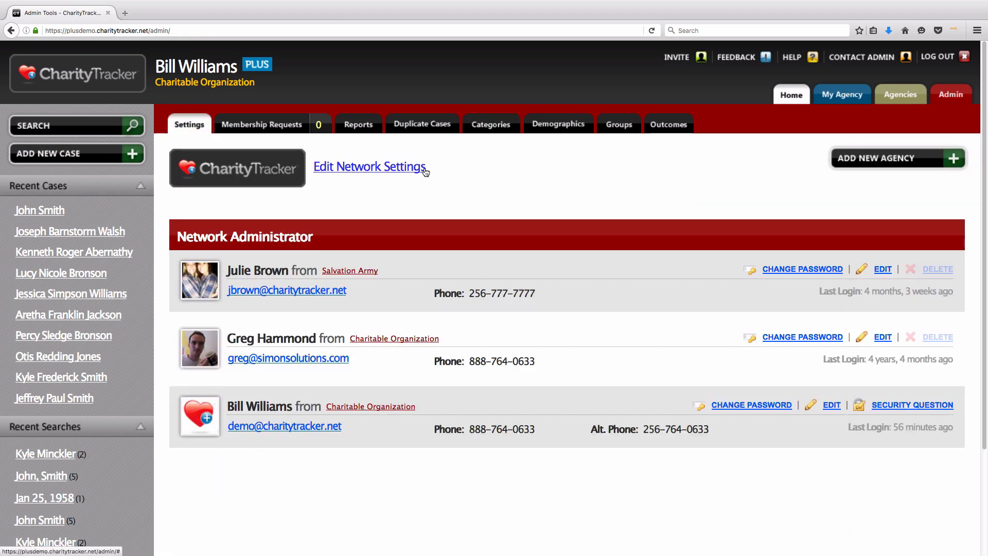
pyautogui.moveTo(425, 167); pyautogui.dragTo(315, 171)
# Step: In Edit Network Settings, make the signed-in user the Primary Admin
pyautogui.click(328, 184)
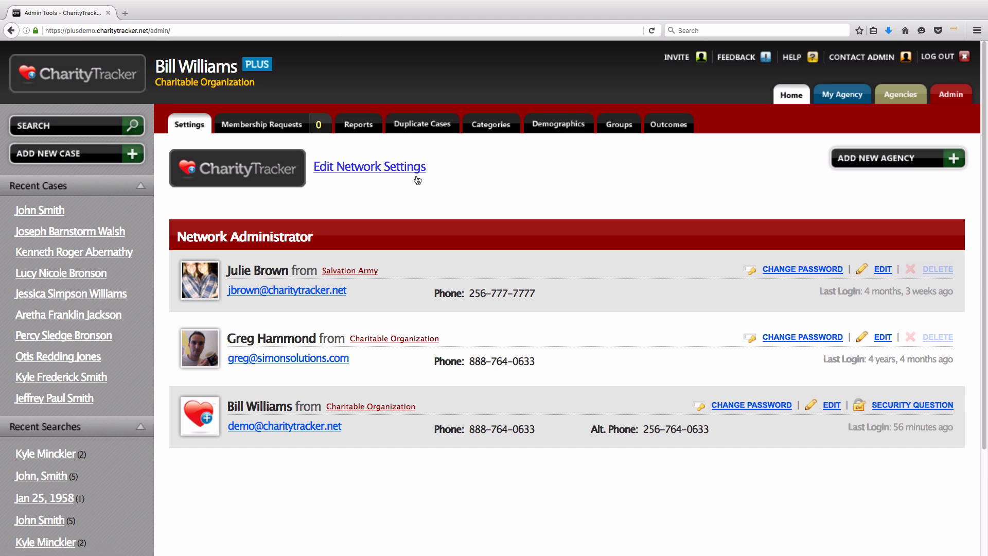
pyautogui.click(376, 170)
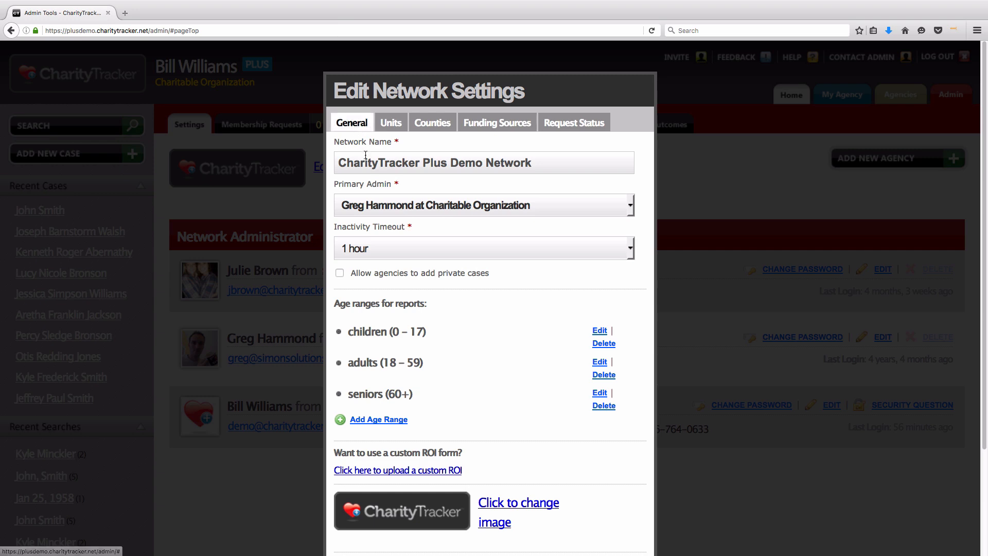
pyautogui.moveTo(554, 163); pyautogui.dragTo(348, 158)
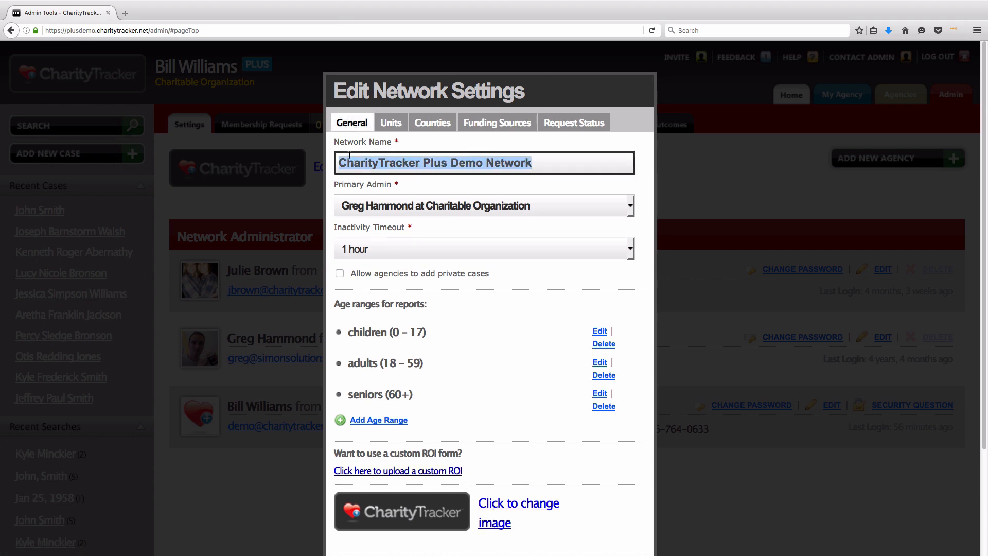
pyautogui.click(451, 146)
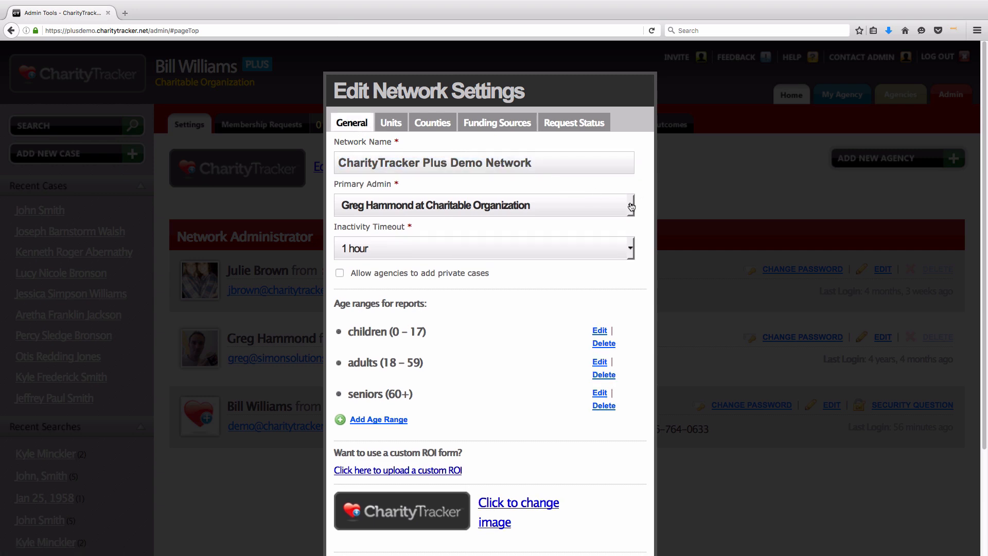
pyautogui.click(632, 206)
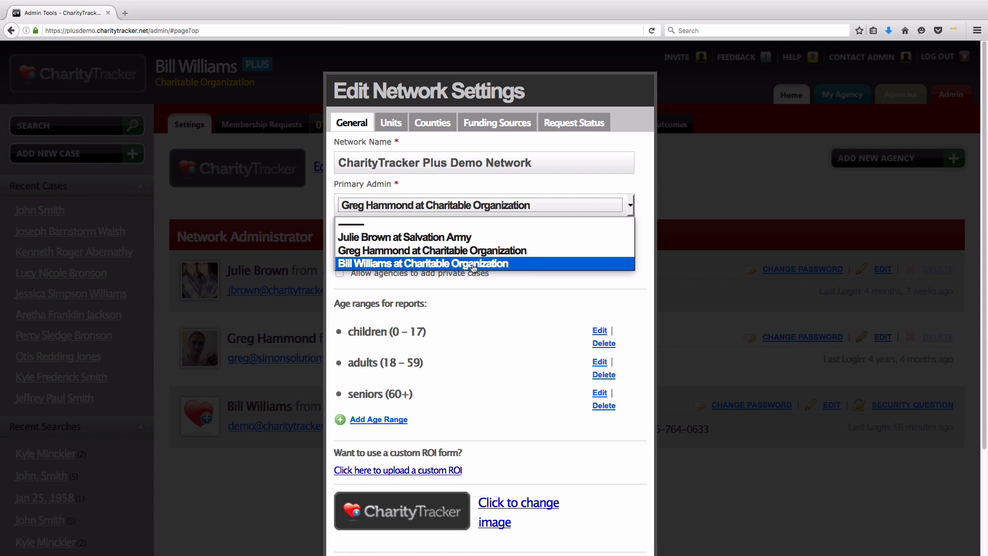
pyautogui.click(541, 264)
# Step: Set the inactivity timeout to 30 minutes (recommended)
pyautogui.moveTo(334, 186); pyautogui.dragTo(409, 186)
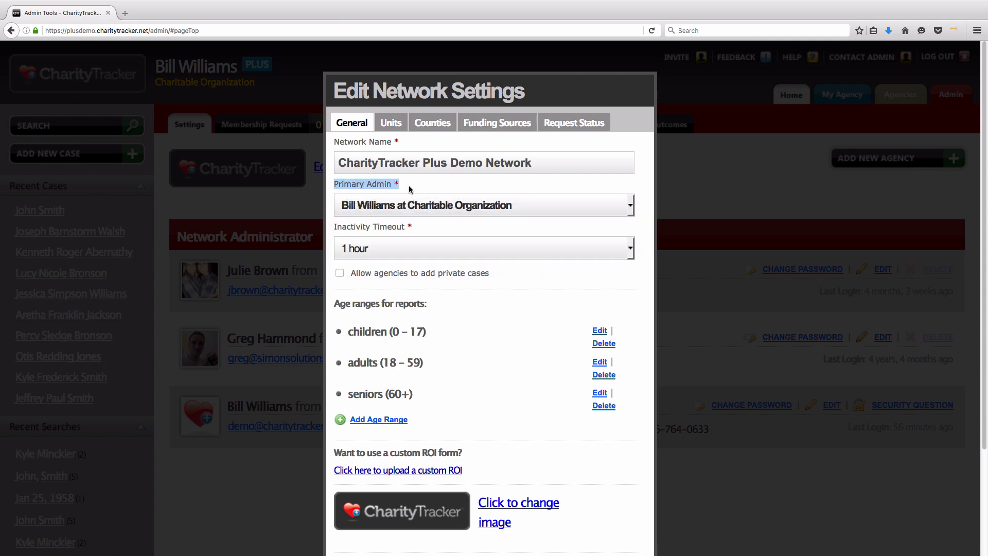
pyautogui.click(411, 187)
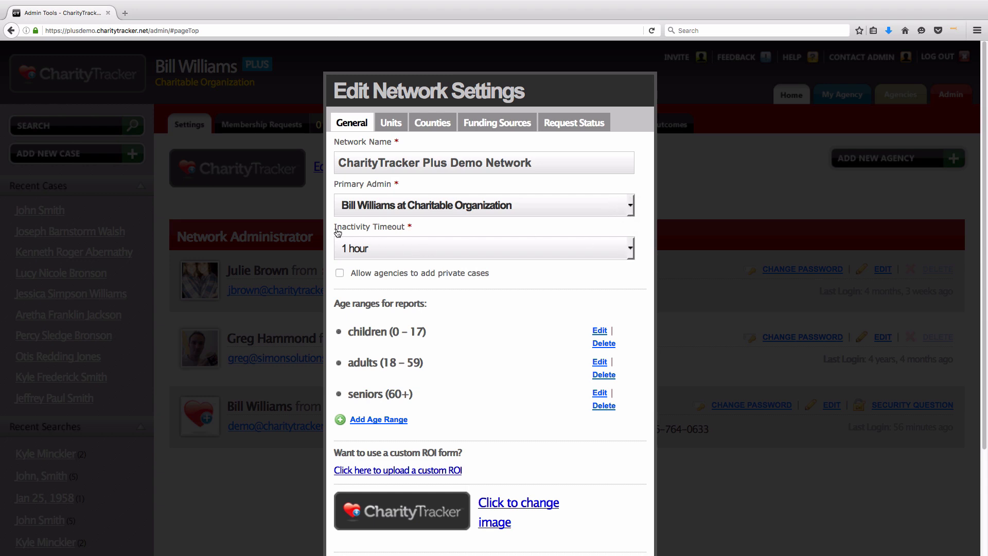
pyautogui.moveTo(334, 229); pyautogui.dragTo(448, 231)
pyautogui.click(448, 231)
pyautogui.click(629, 252)
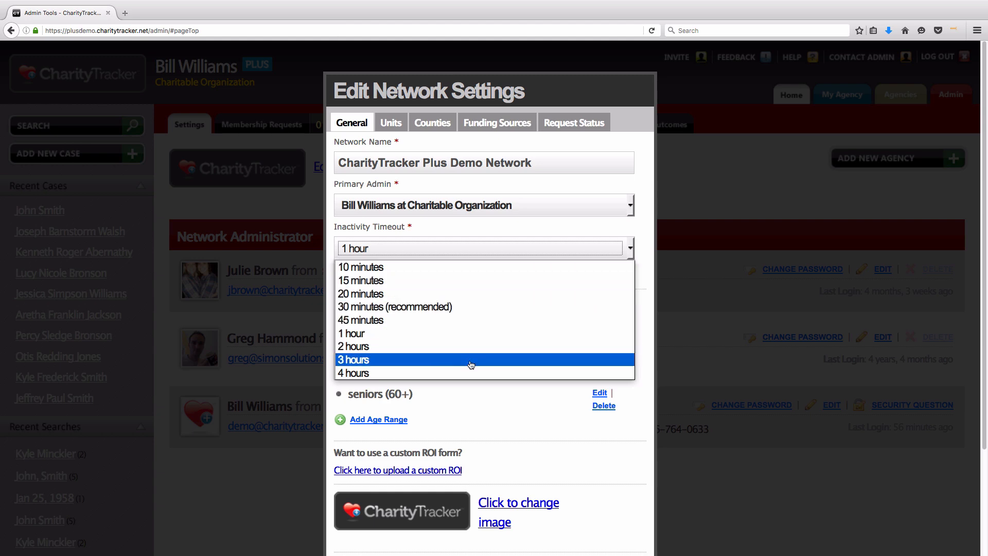
pyautogui.click(461, 307)
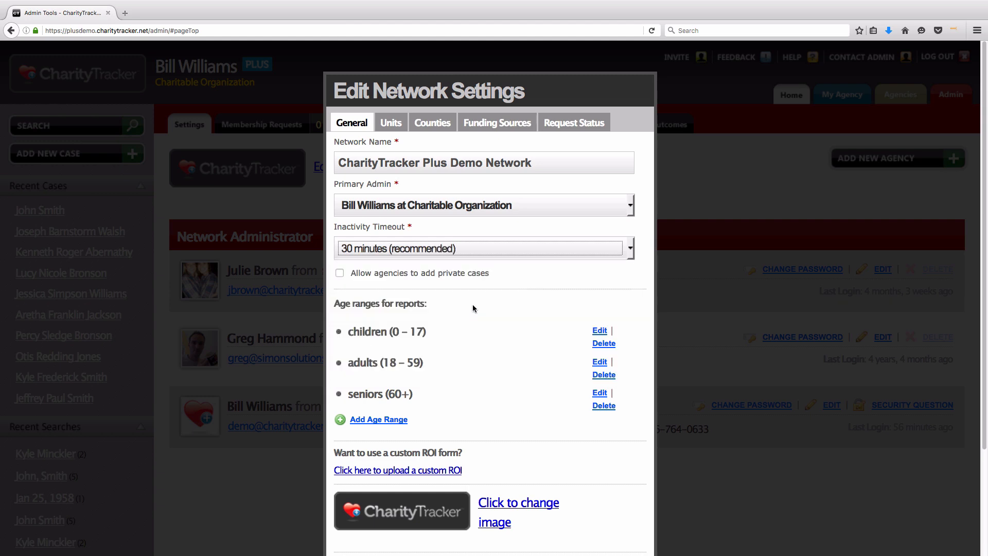
# Step: Try the private cases option and leave it unchecked
pyautogui.moveTo(491, 276); pyautogui.dragTo(352, 276)
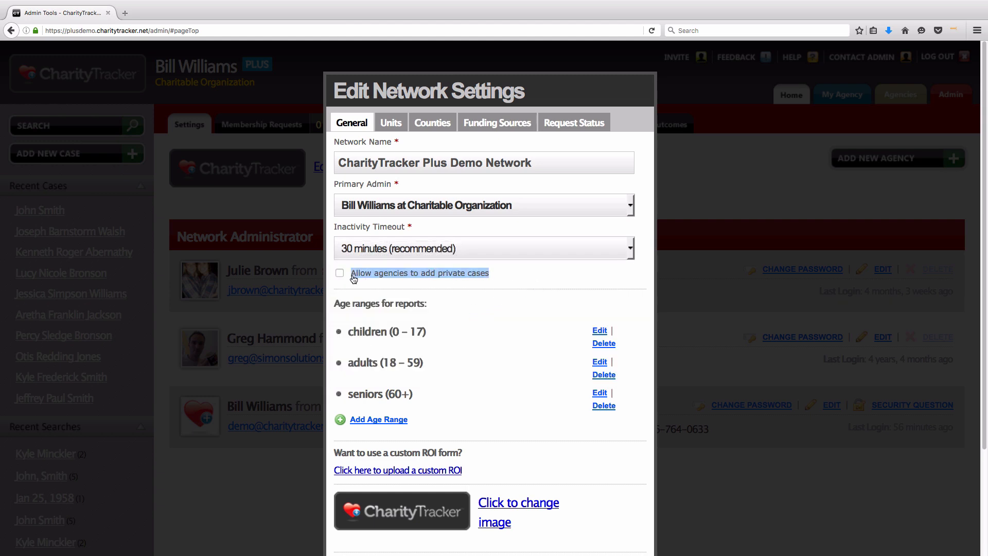
pyautogui.click(351, 283)
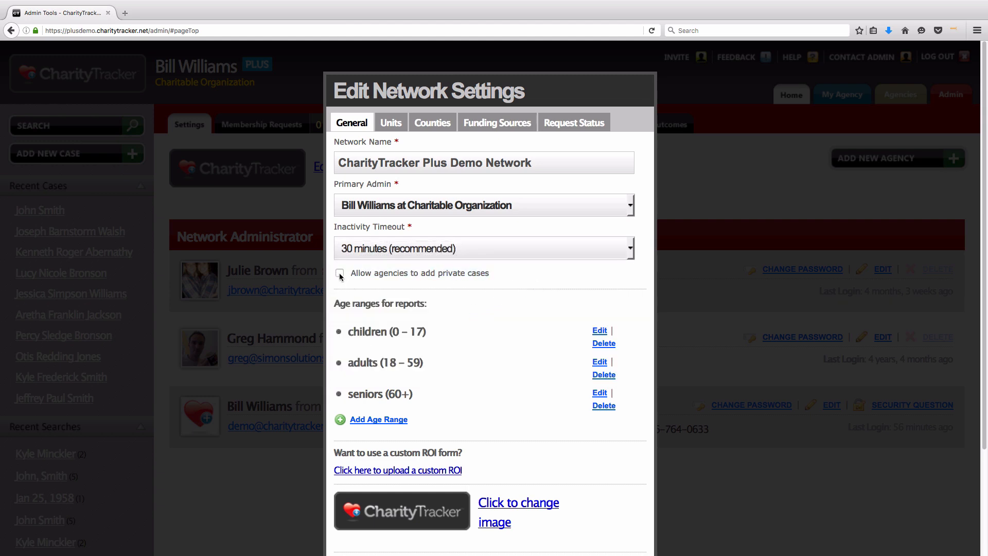
pyautogui.click(339, 275)
pyautogui.click(340, 274)
pyautogui.click(340, 274)
pyautogui.click(341, 274)
# Step: Review the General tab's private cases option, age ranges (18–59, 60+) and ROI question
pyautogui.moveTo(491, 273); pyautogui.dragTo(352, 276)
pyautogui.click(352, 275)
pyautogui.scroll(-2, 375, 282)
pyautogui.moveTo(335, 242); pyautogui.dragTo(348, 270)
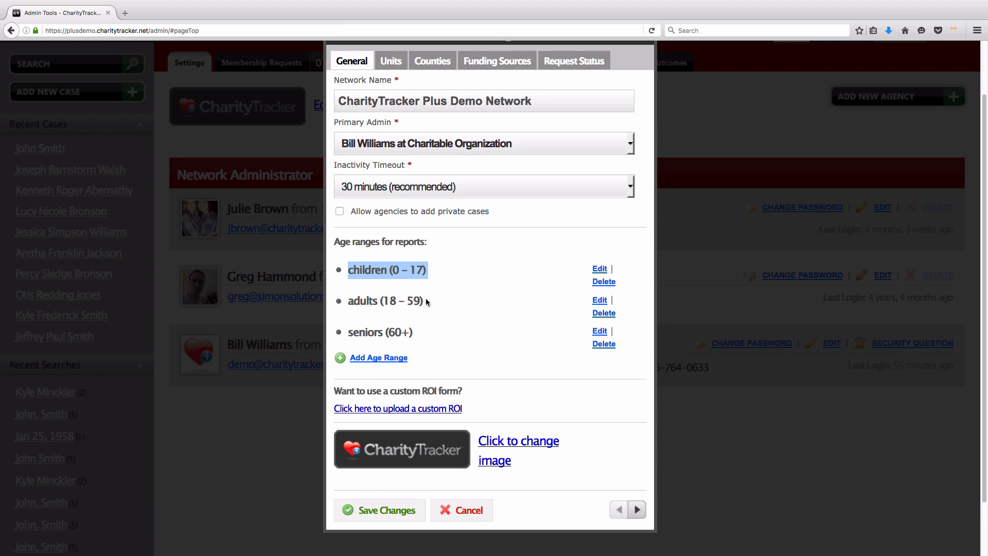
pyautogui.moveTo(427, 302); pyautogui.dragTo(347, 301)
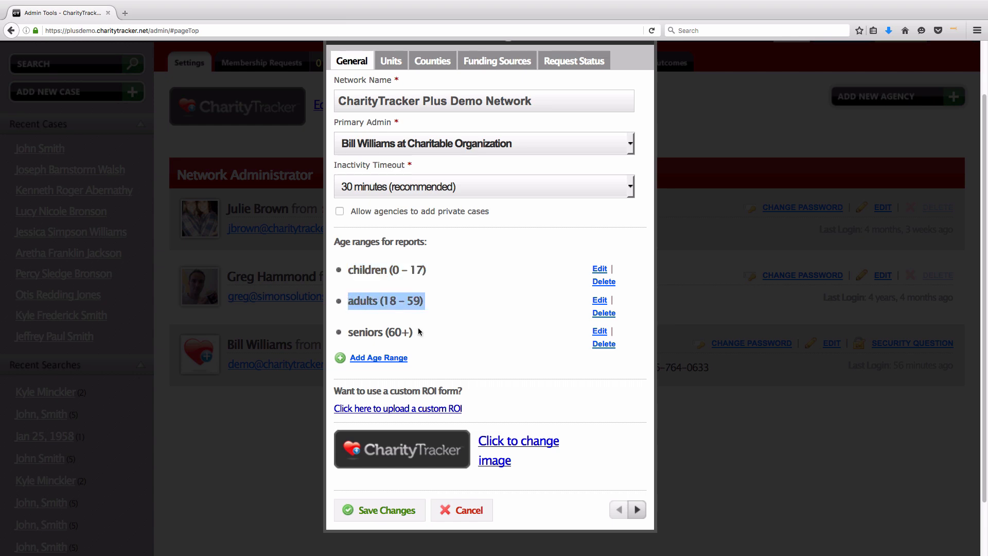
pyautogui.moveTo(415, 332); pyautogui.dragTo(347, 332)
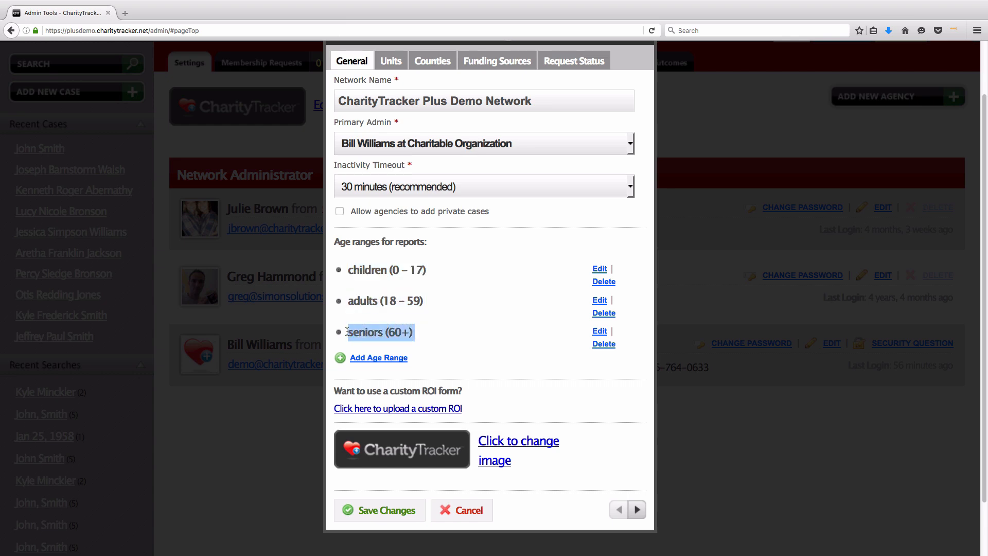
pyautogui.click(437, 341)
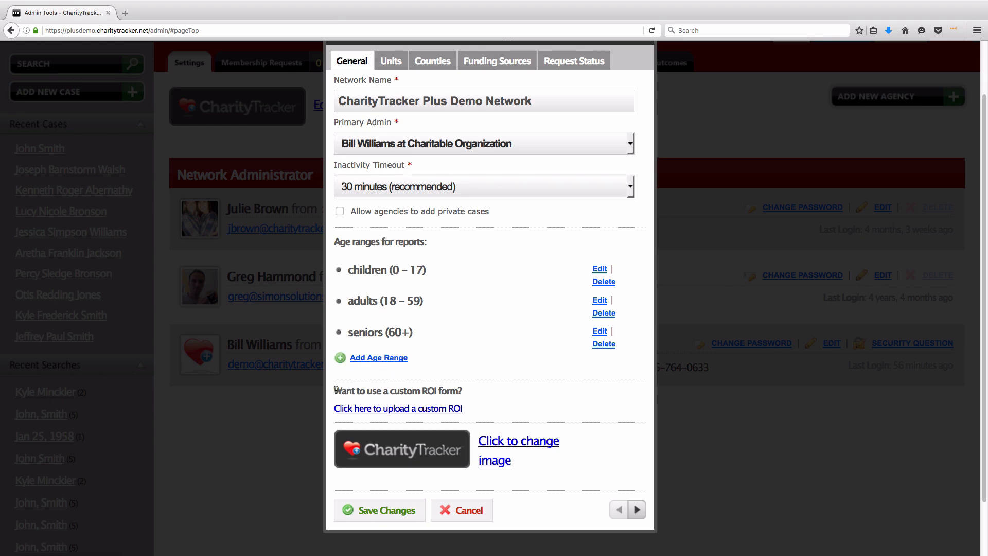
pyautogui.moveTo(334, 391)
pyautogui.mouseDown()
pyautogui.moveTo(473, 396)
pyautogui.moveTo(335, 409)
pyautogui.mouseUp()
pyautogui.click(472, 396)
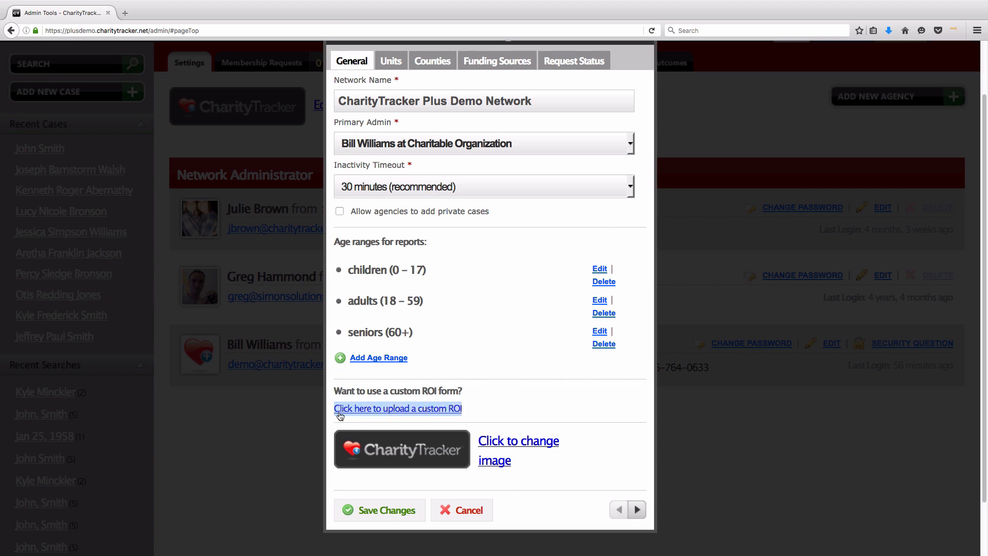
pyautogui.click(472, 415)
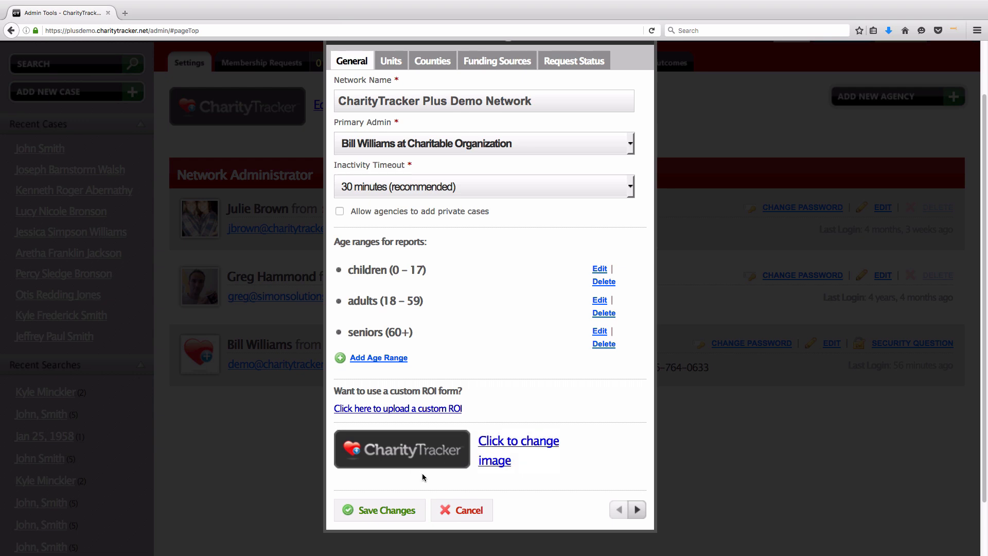
# Step: Show the assistance units list and add a blank new unit
pyautogui.scroll(2, 422, 470)
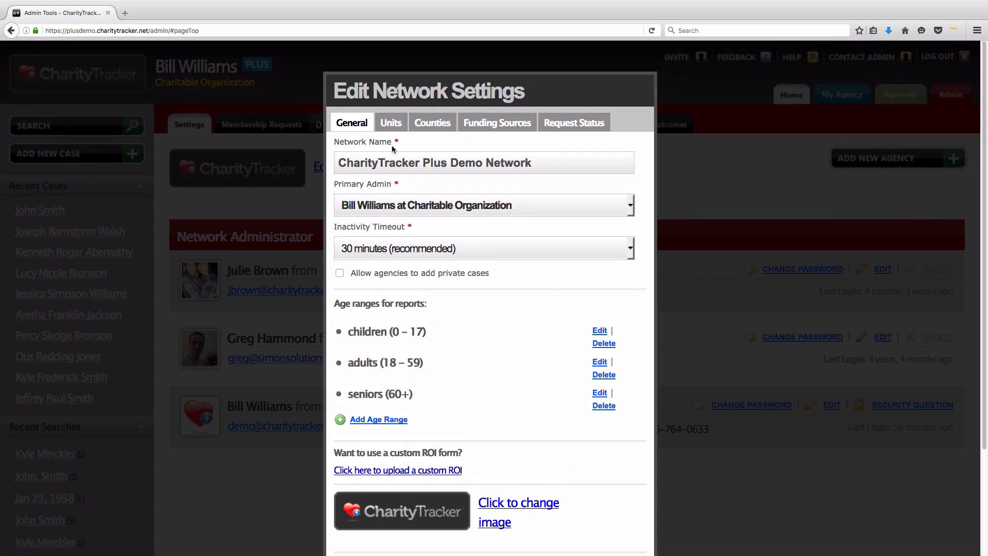
pyautogui.click(396, 122)
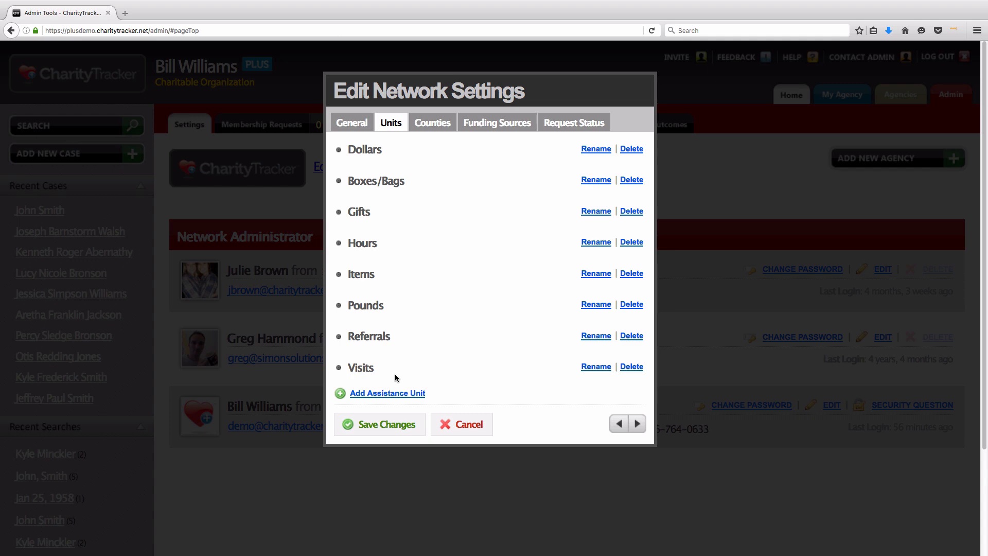
pyautogui.click(387, 393)
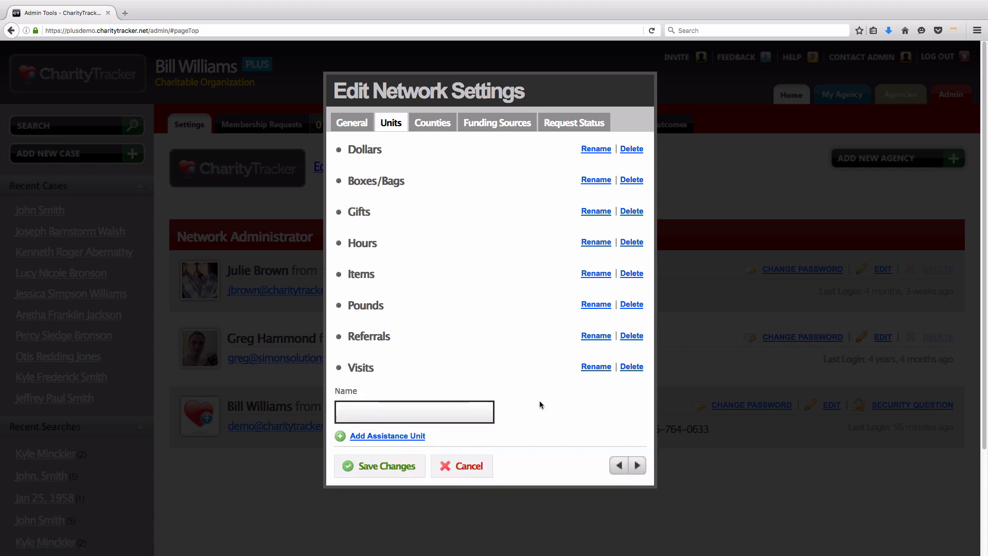
# Step: Name the new assistance unit 'Meals' and review Dollars, Hours, Items and Pounds
pyautogui.write('Meals')
pyautogui.click(560, 405)
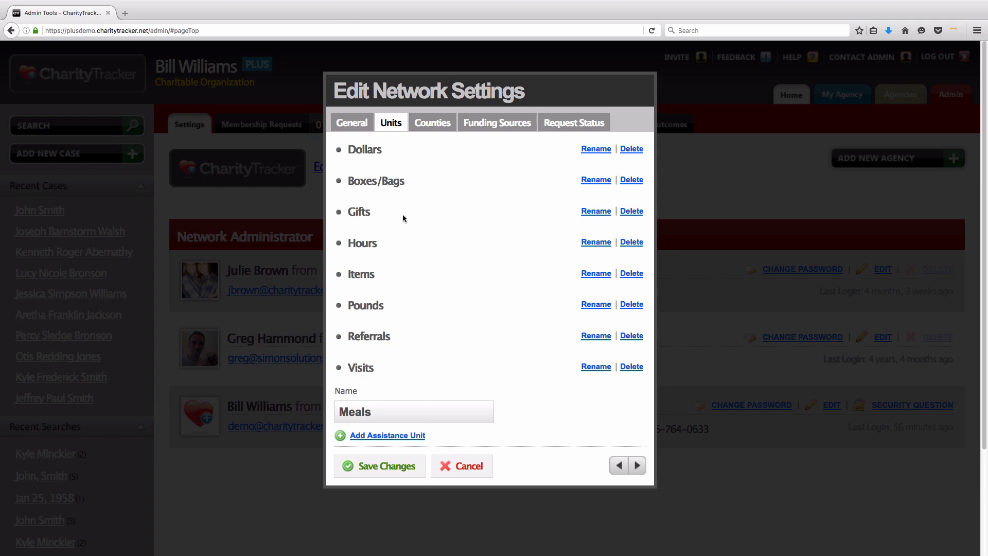
pyautogui.moveTo(347, 150); pyautogui.dragTo(412, 183)
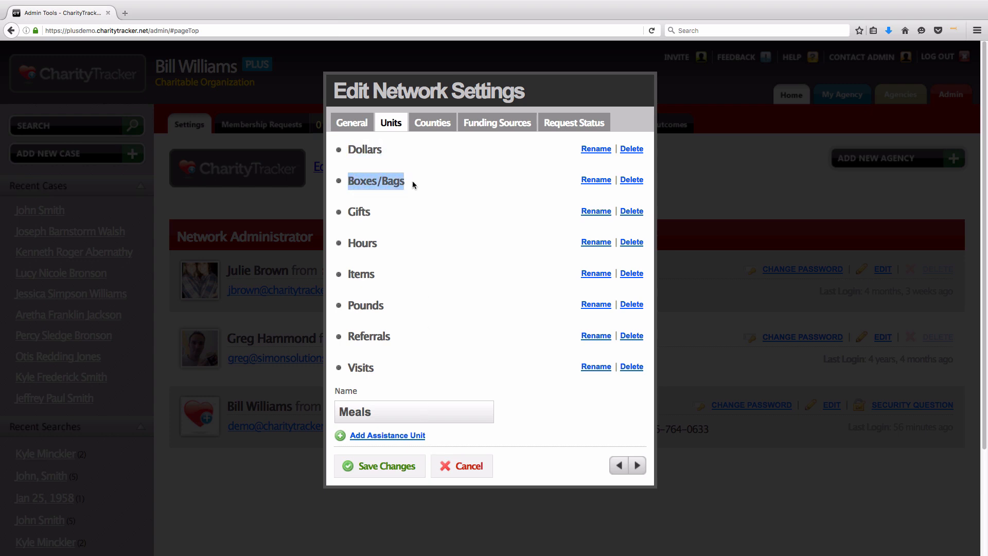
pyautogui.moveTo(348, 305); pyautogui.dragTo(387, 304)
pyautogui.click(398, 306)
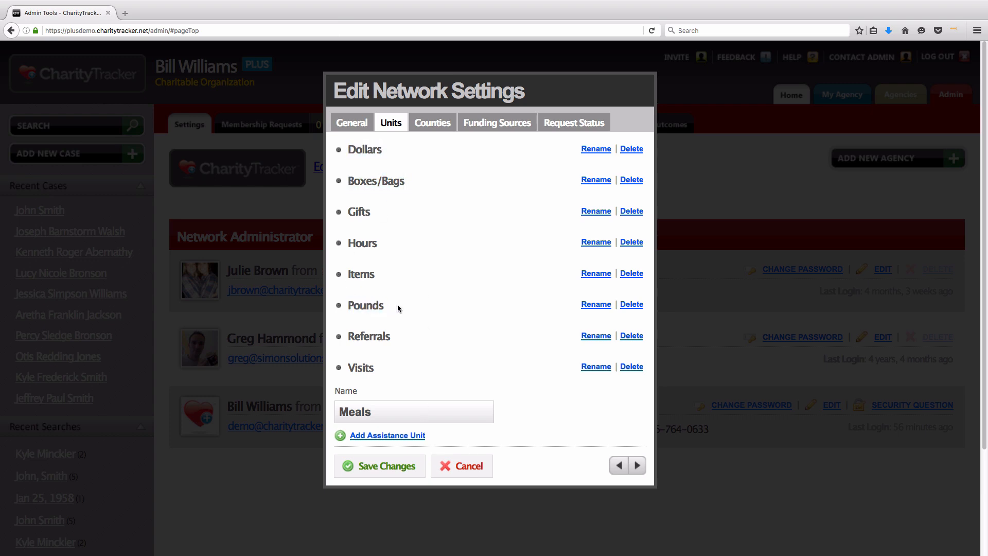
pyautogui.doubleClick(359, 243)
pyautogui.moveTo(374, 274); pyautogui.dragTo(347, 274)
pyautogui.moveTo(373, 412); pyautogui.dragTo(339, 403)
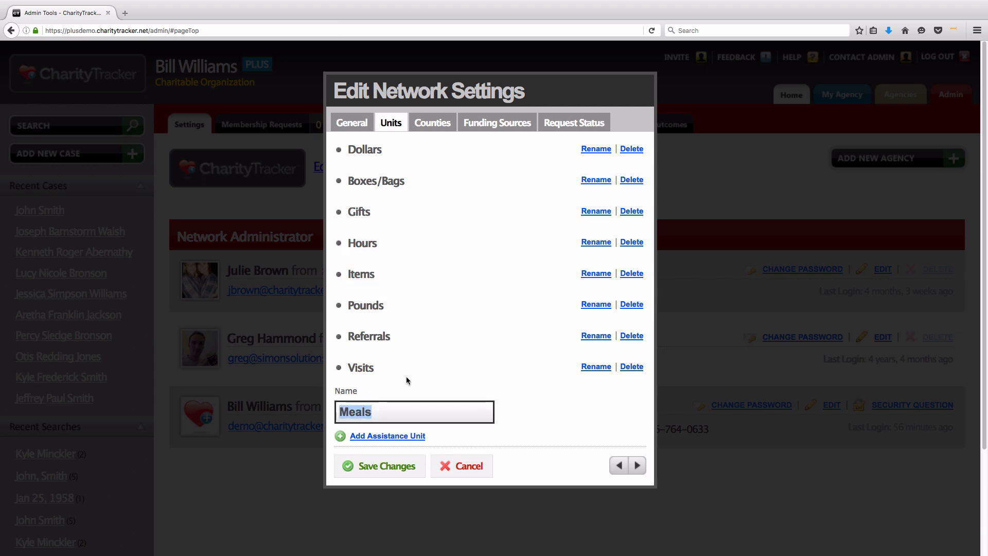
pyautogui.click(425, 375)
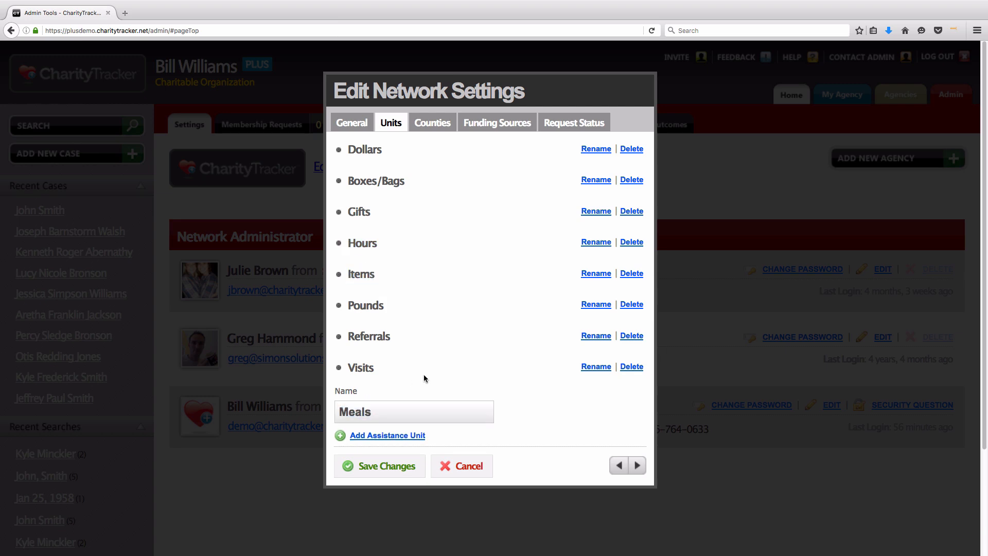
# Step: Review the counties, start a new county, then show Funding Sources
pyautogui.click(436, 130)
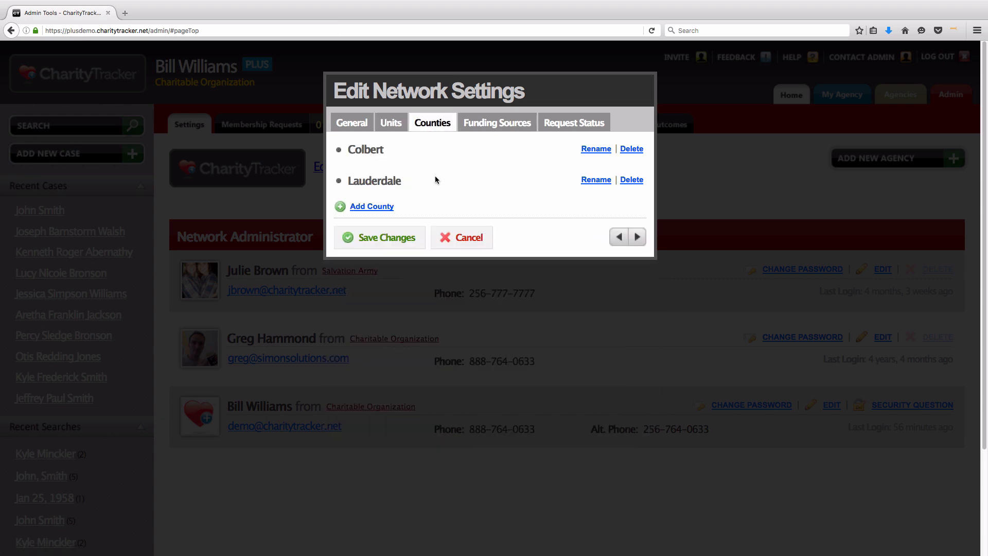
pyautogui.click(364, 207)
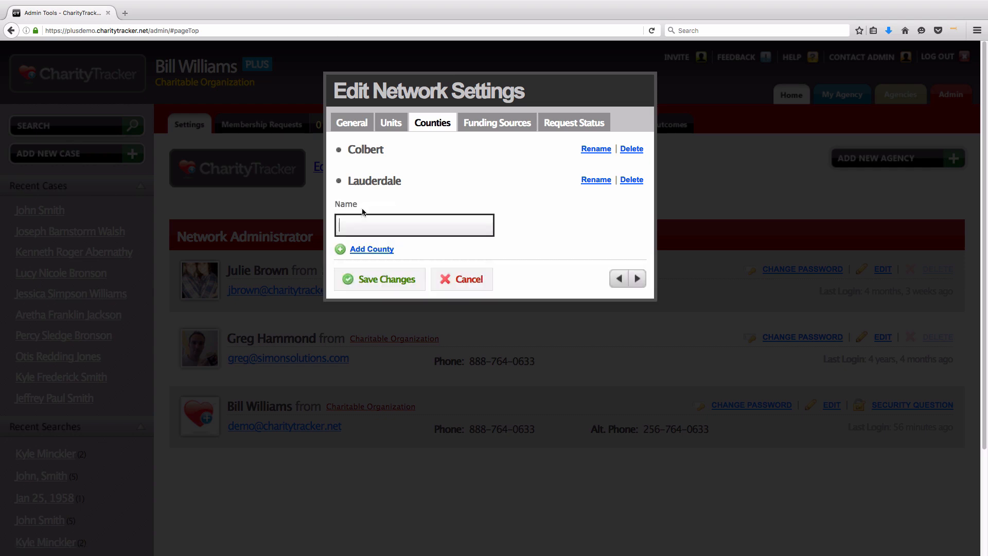
pyautogui.click(494, 127)
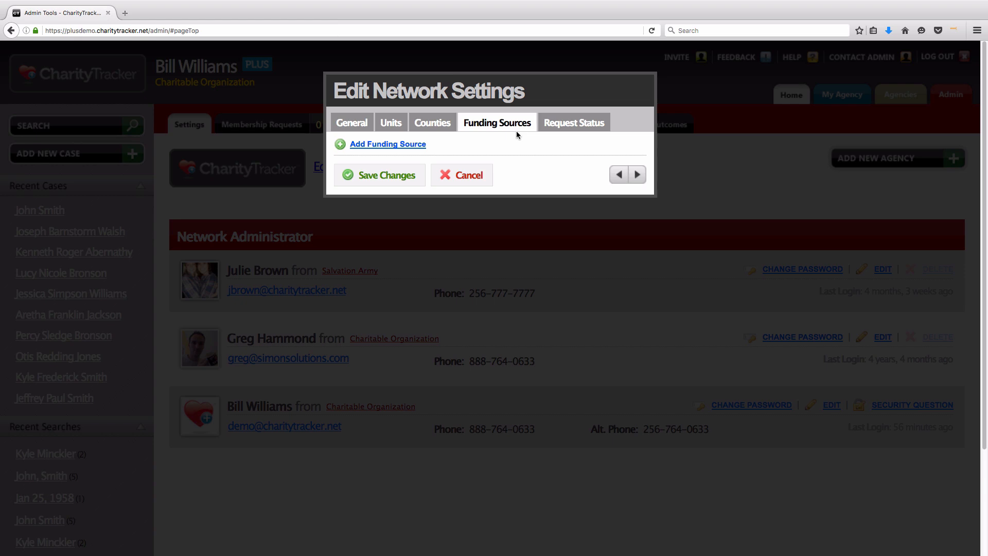
# Step: Check the Pending, Completed and Denied request statuses, then save the network settings
pyautogui.click(554, 129)
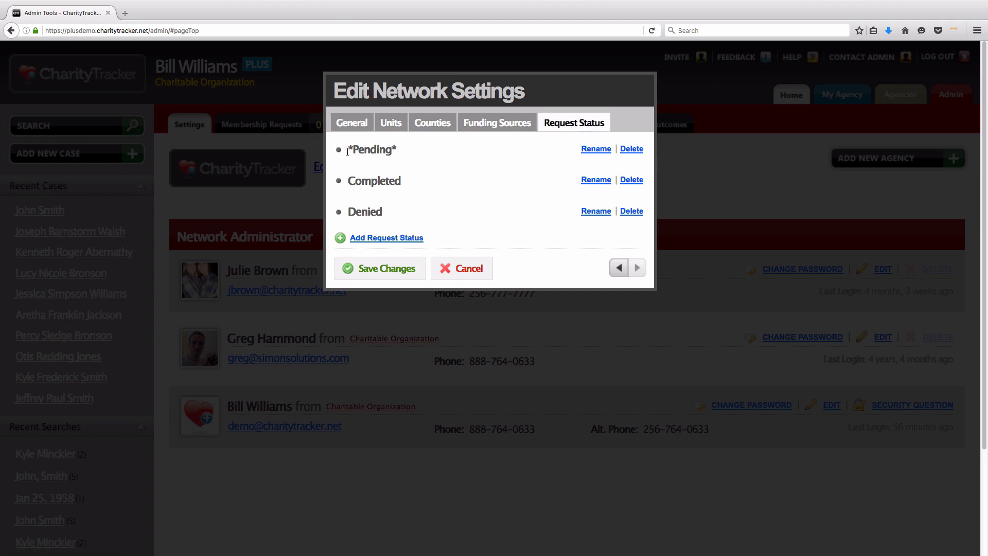
pyautogui.moveTo(347, 150); pyautogui.dragTo(397, 150)
pyautogui.moveTo(349, 180); pyautogui.dragTo(403, 183)
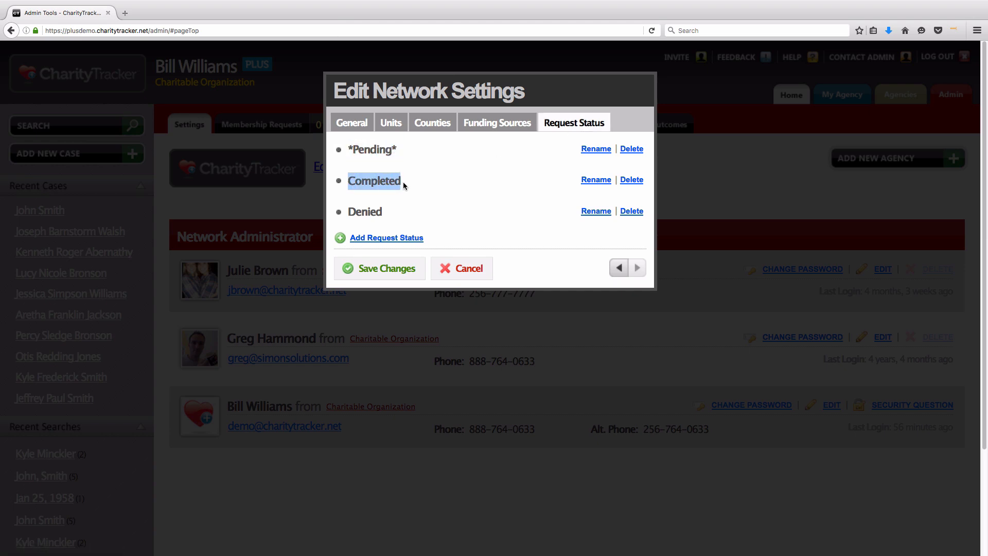
pyautogui.moveTo(348, 211); pyautogui.dragTo(381, 210)
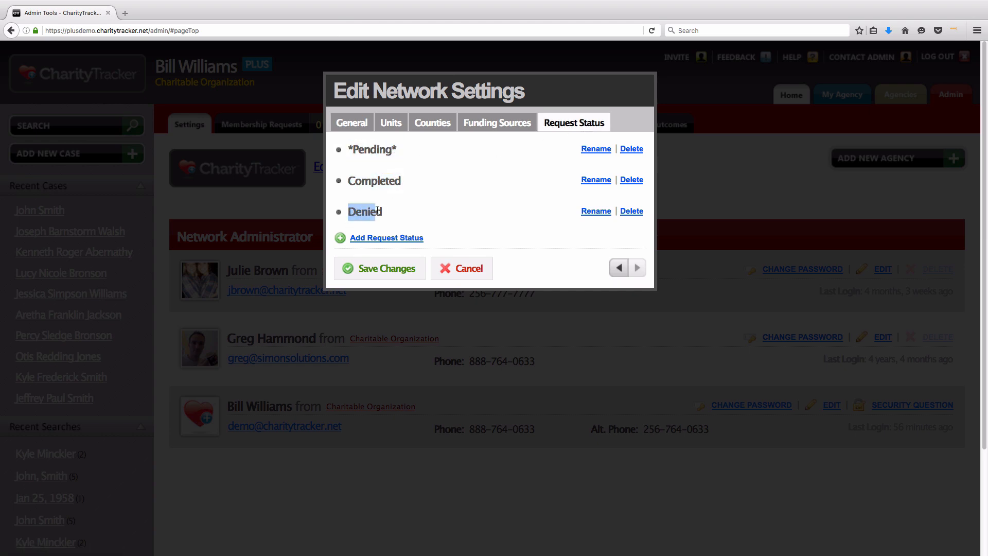
pyautogui.click(407, 213)
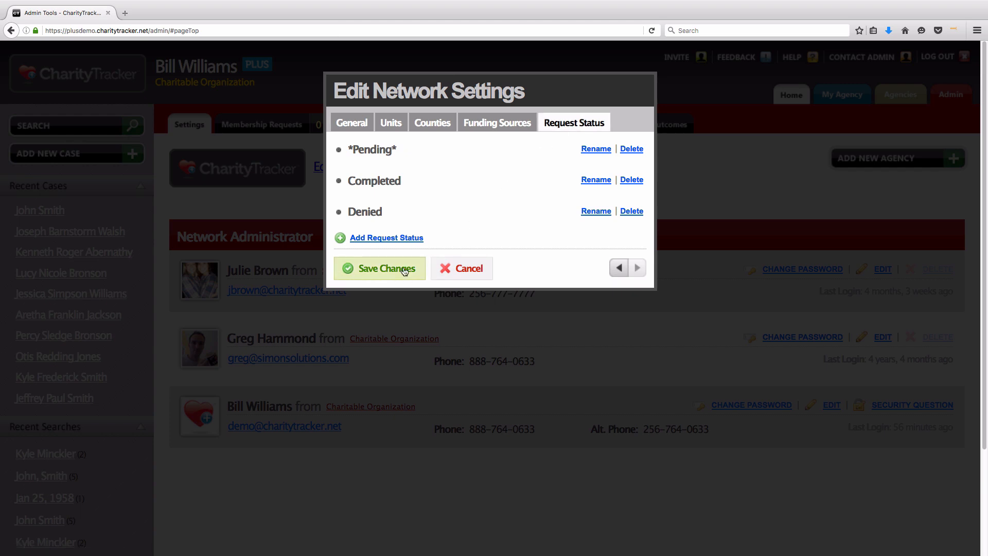
pyautogui.click(380, 278)
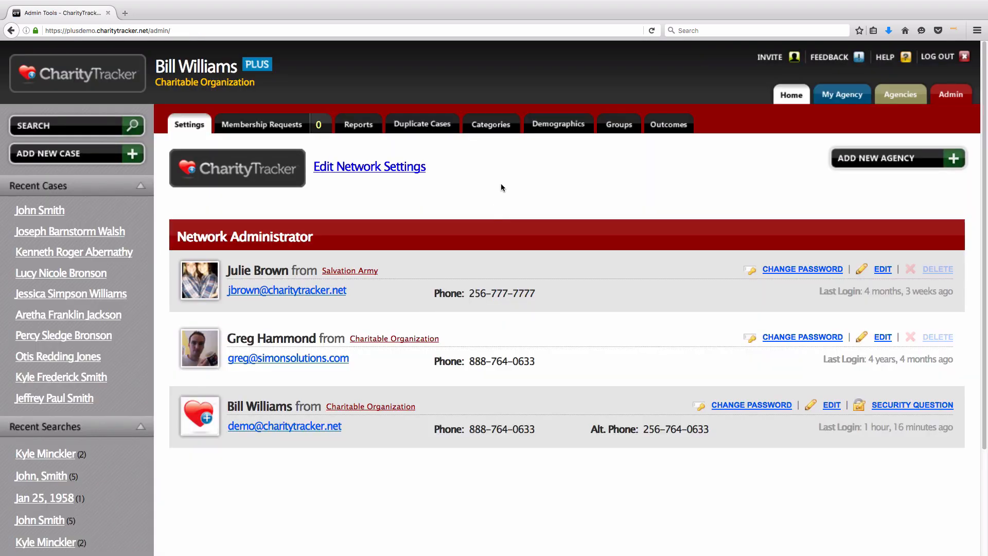
# Step: Open Outcome Goals, review Financial and Social Support sections, and cancel Manage Sections
pyautogui.click(668, 129)
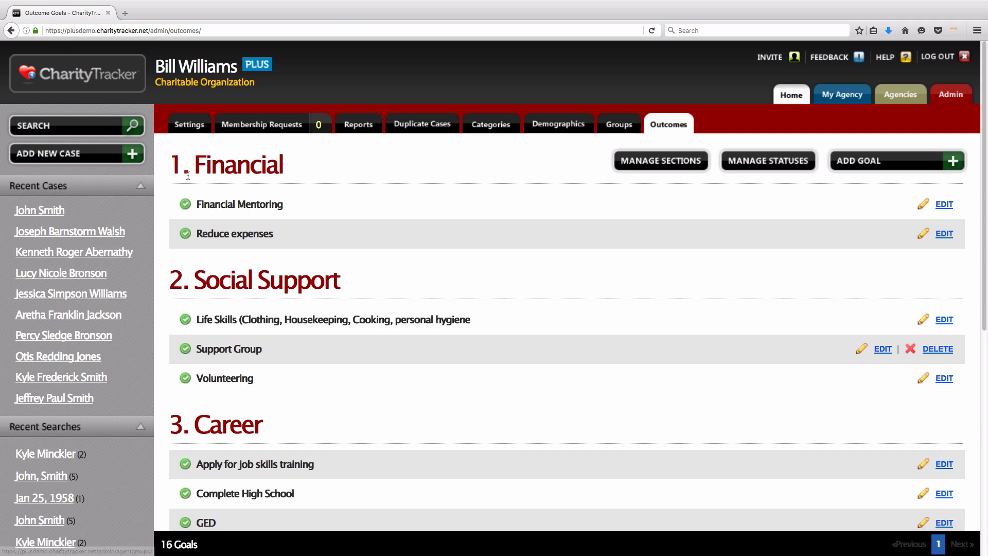
pyautogui.moveTo(171, 166); pyautogui.dragTo(297, 171)
pyautogui.moveTo(173, 264); pyautogui.dragTo(362, 274)
pyautogui.click(365, 274)
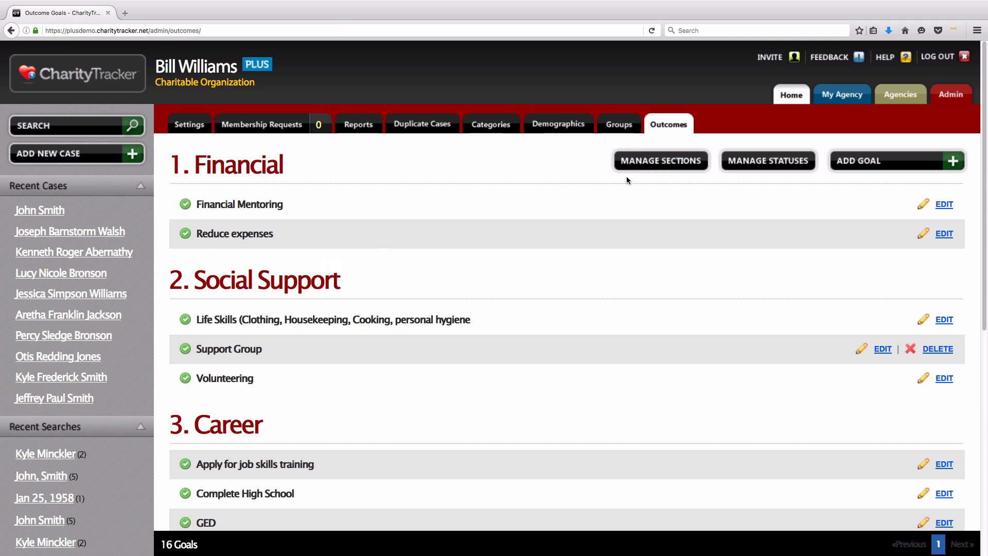
pyautogui.click(654, 166)
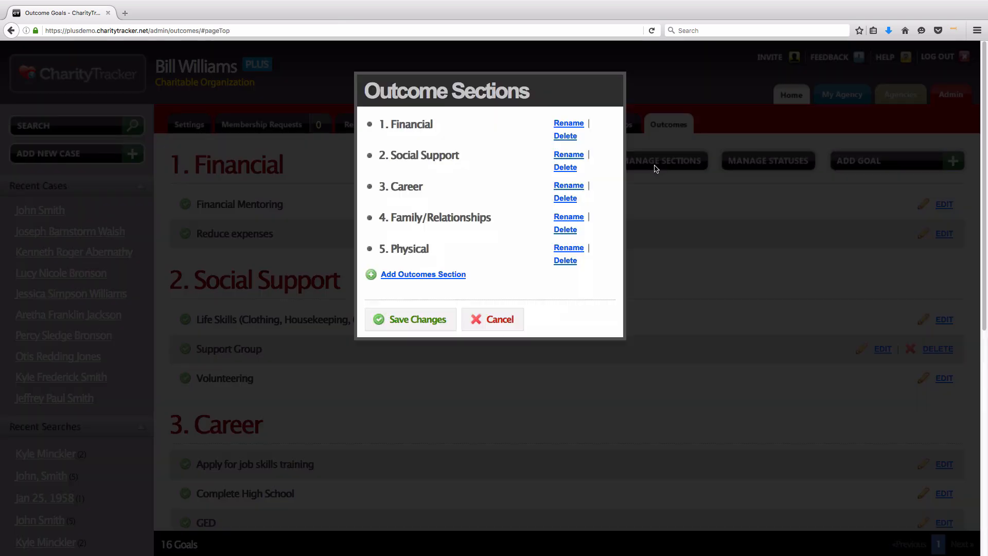
pyautogui.click(483, 319)
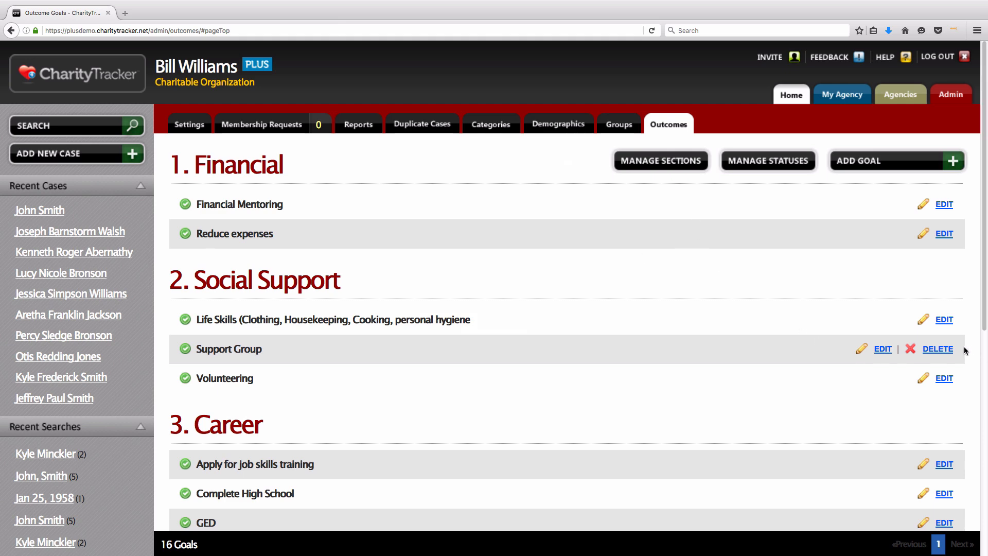
pyautogui.tripleClick(941, 356)
pyautogui.click(928, 168)
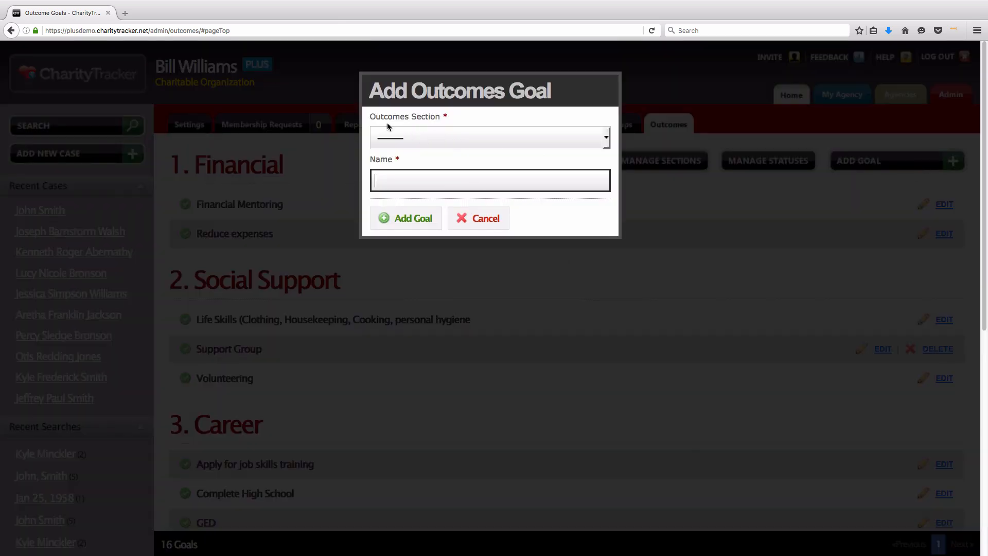
pyautogui.moveTo(405, 122); pyautogui.dragTo(449, 117)
pyautogui.click(501, 124)
pyautogui.click(549, 135)
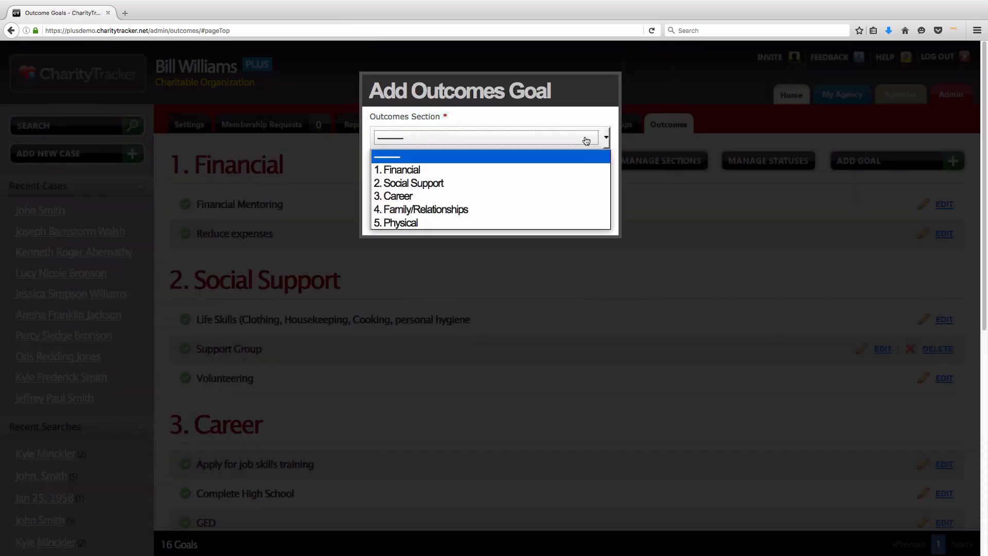
pyautogui.click(577, 170)
pyautogui.click(396, 176)
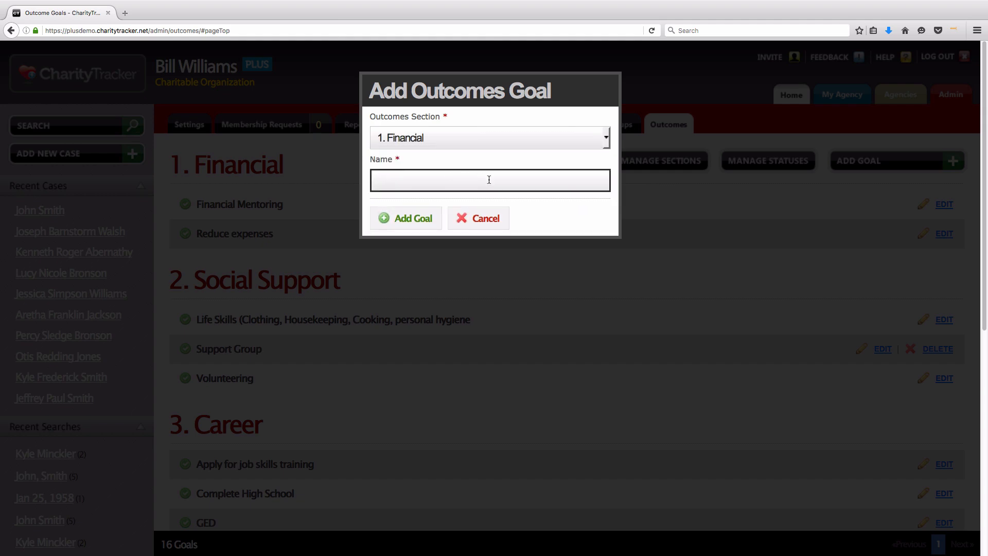
pyautogui.click(480, 218)
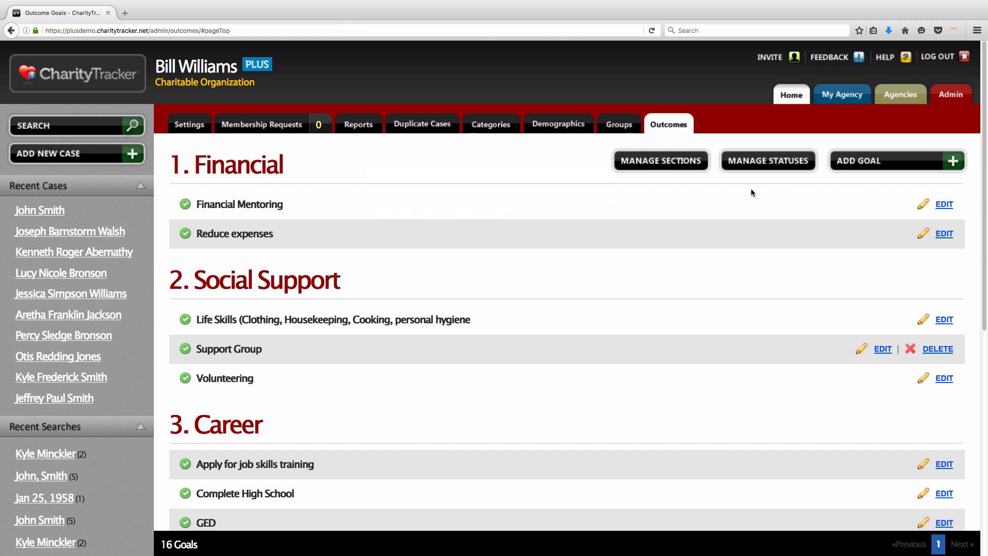
# Step: Open the Outcome Statuses list and cancel it without saving
pyautogui.click(764, 163)
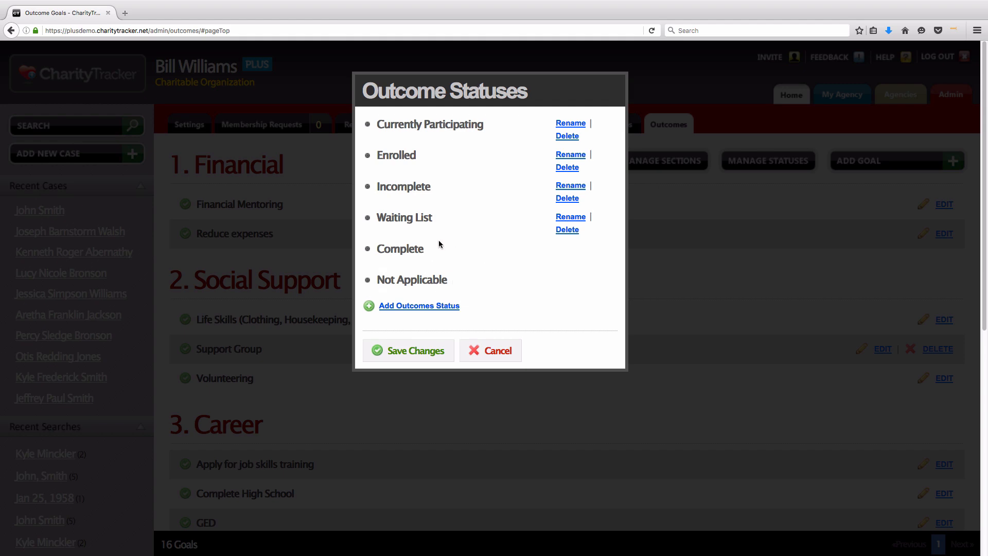
pyautogui.click(481, 350)
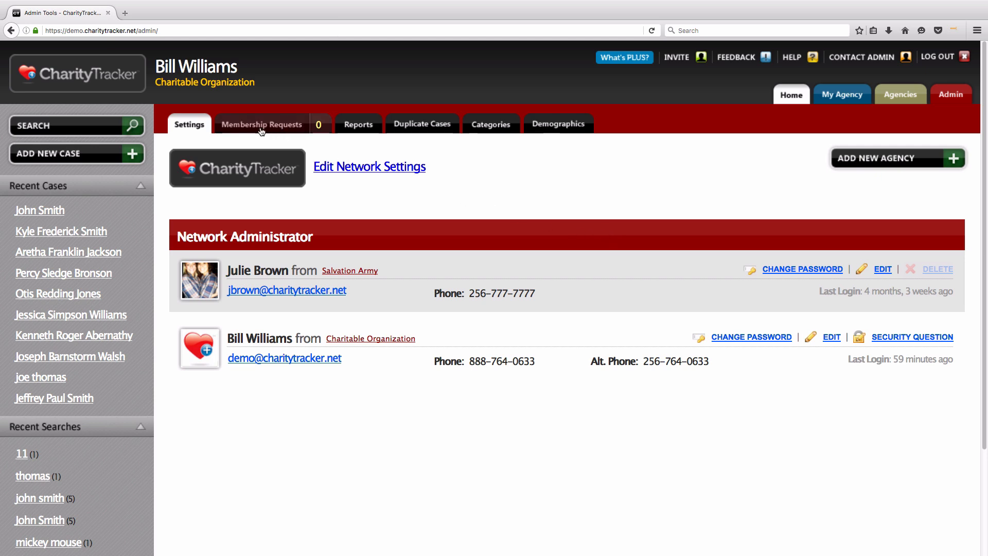
pyautogui.click(278, 131)
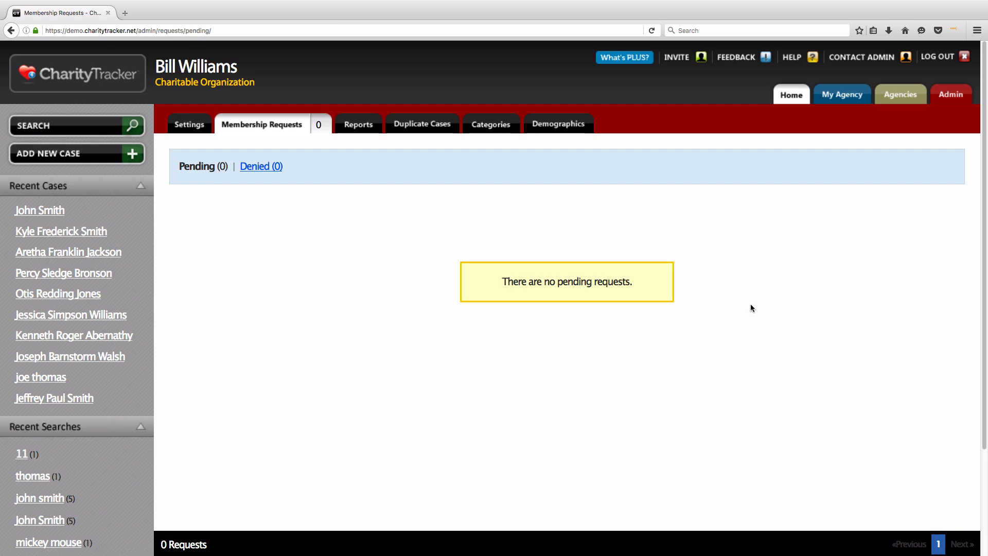
pyautogui.click(949, 109)
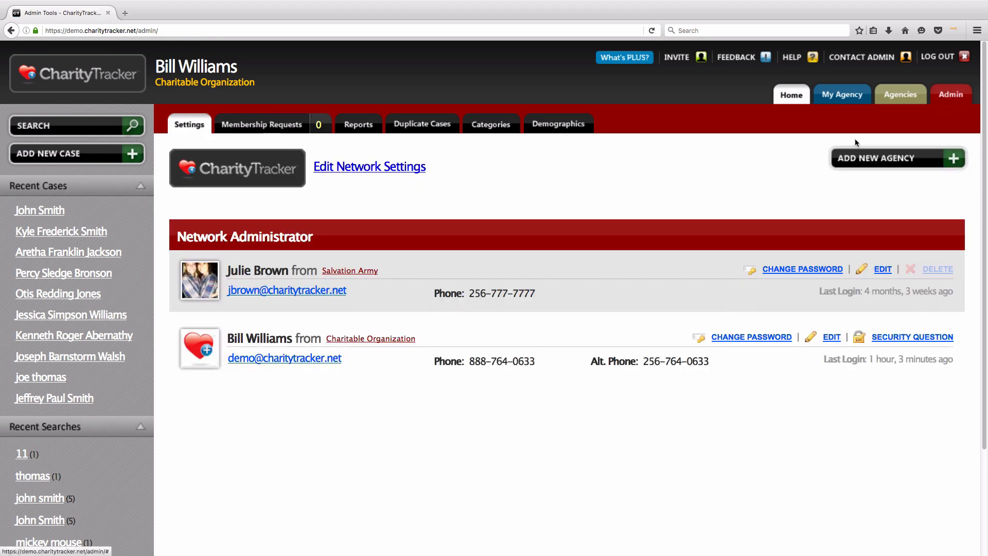
# Step: Enter new agency 'First Baptist Church' at 123 Main Street, Anycity, US 12345
pyautogui.click(896, 167)
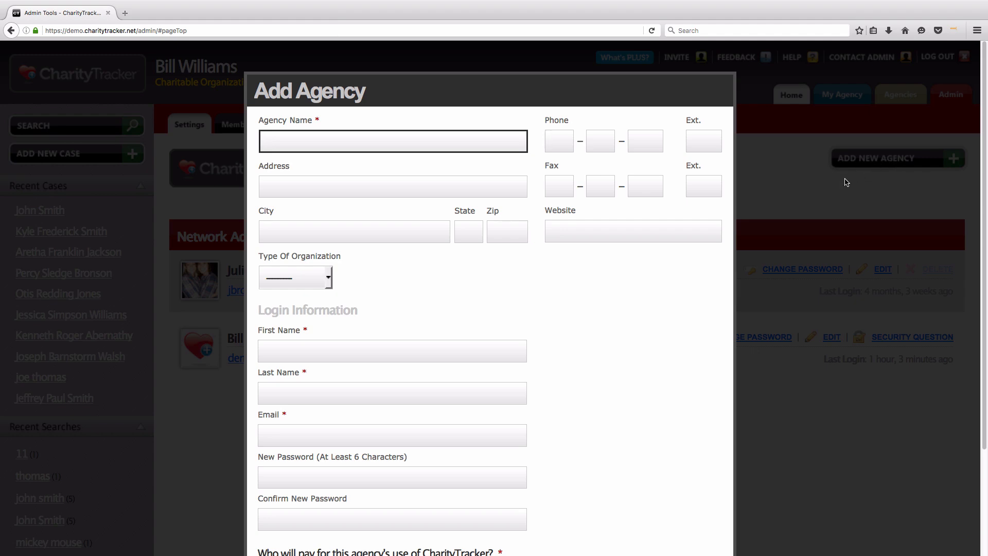
pyautogui.scroll(-3, 740, 274)
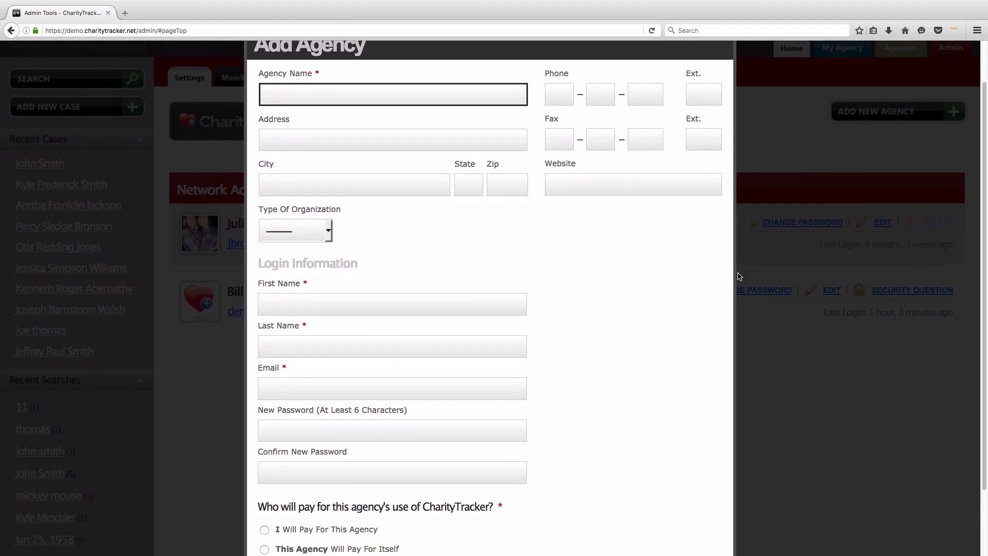
pyautogui.scroll(-1, 740, 277)
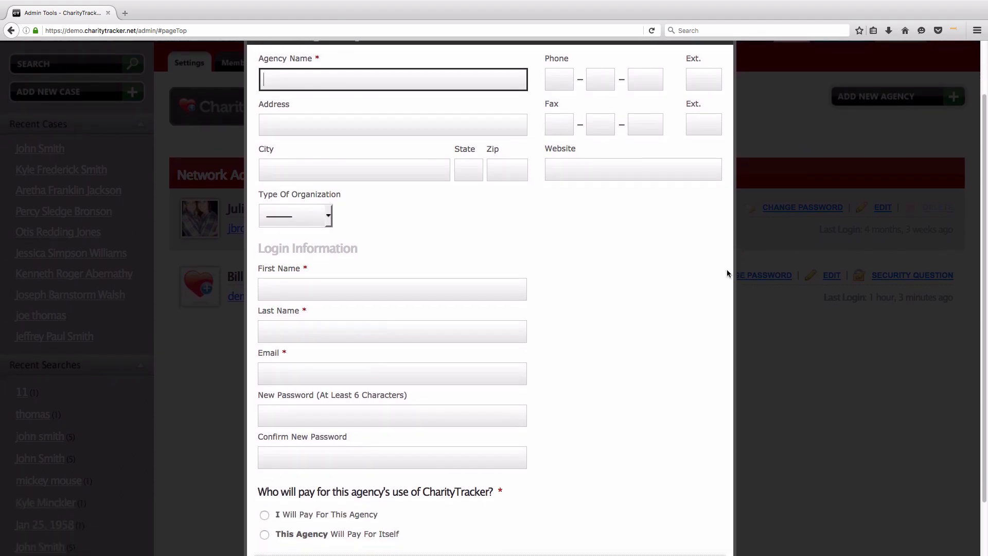
pyautogui.write('First Bpa')
pyautogui.press('BackSpace')
pyautogui.press('BackSpace')
pyautogui.write('aptist Church')
pyautogui.press('Tab')
pyautogui.write('123 Main Street')
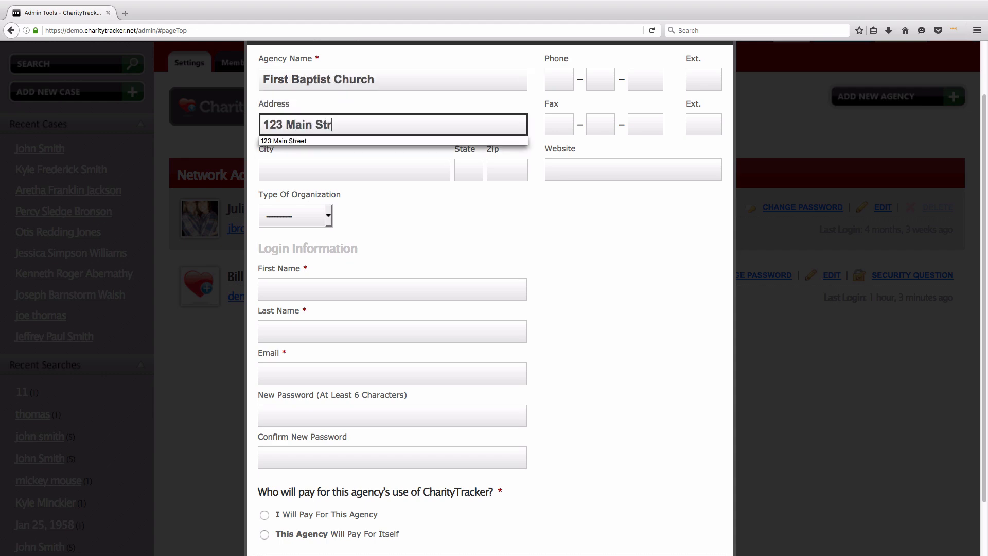
pyautogui.press('Tab')
pyautogui.write('Anycity')
pyautogui.press('Tab')
pyautogui.write('US')
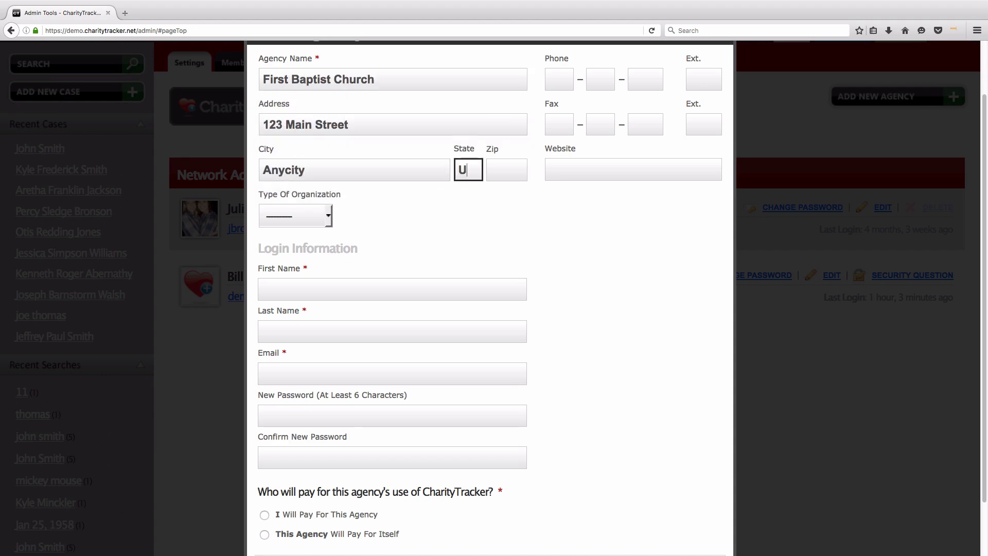
pyautogui.press('Tab')
pyautogui.write('12345')
pyautogui.press('Tab')
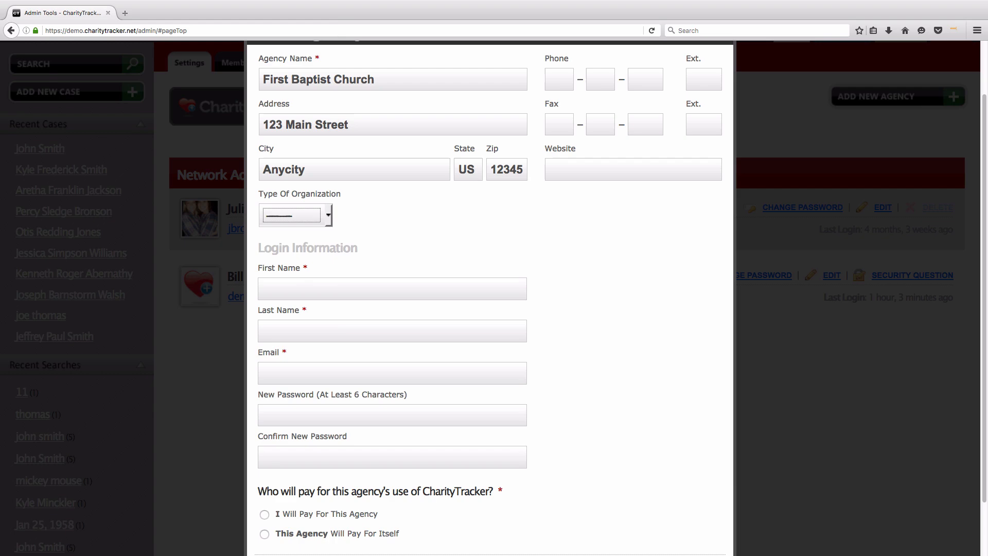
pyautogui.click(329, 215)
pyautogui.click(322, 261)
pyautogui.click(560, 80)
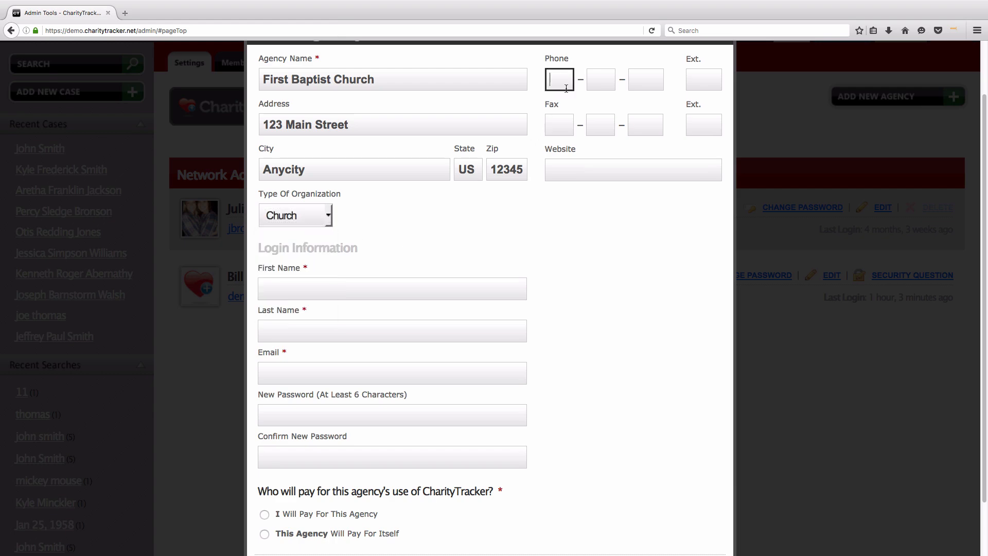
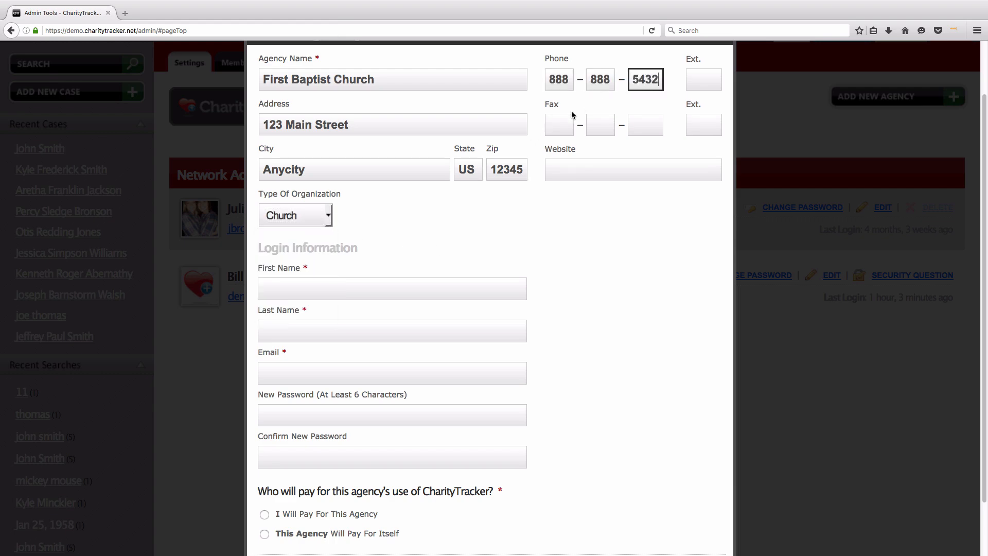
pyautogui.click(571, 116)
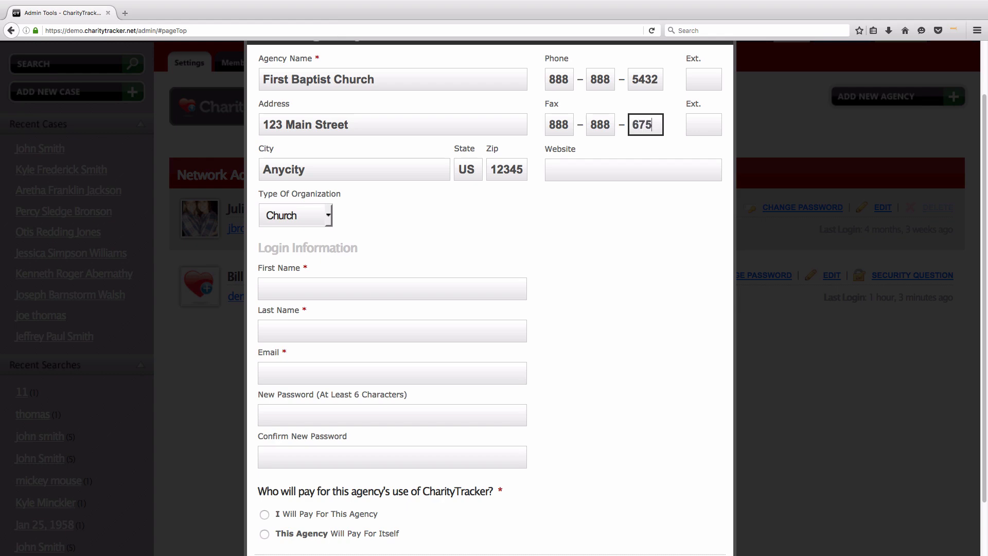
pyautogui.click(577, 165)
pyautogui.write('www.fbc.org')
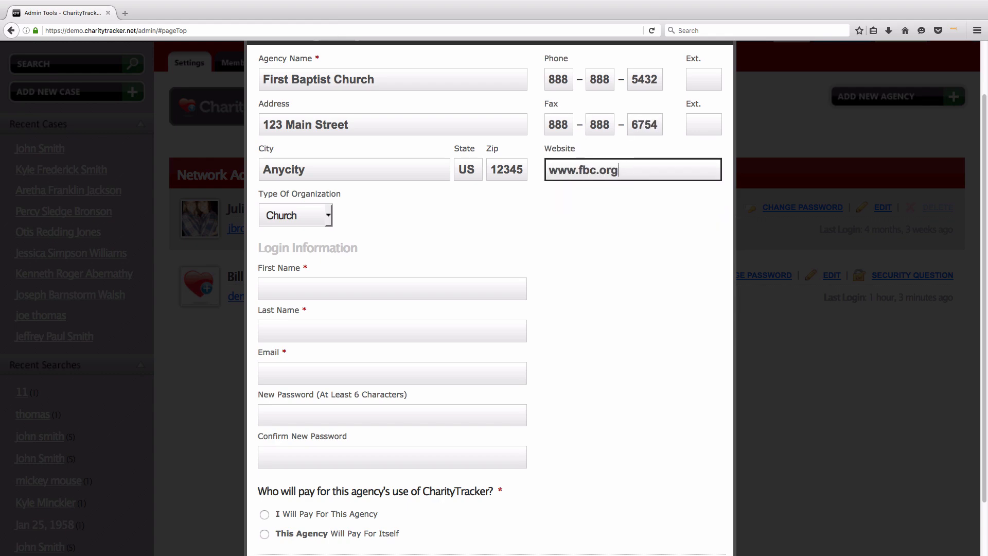
pyautogui.click(535, 265)
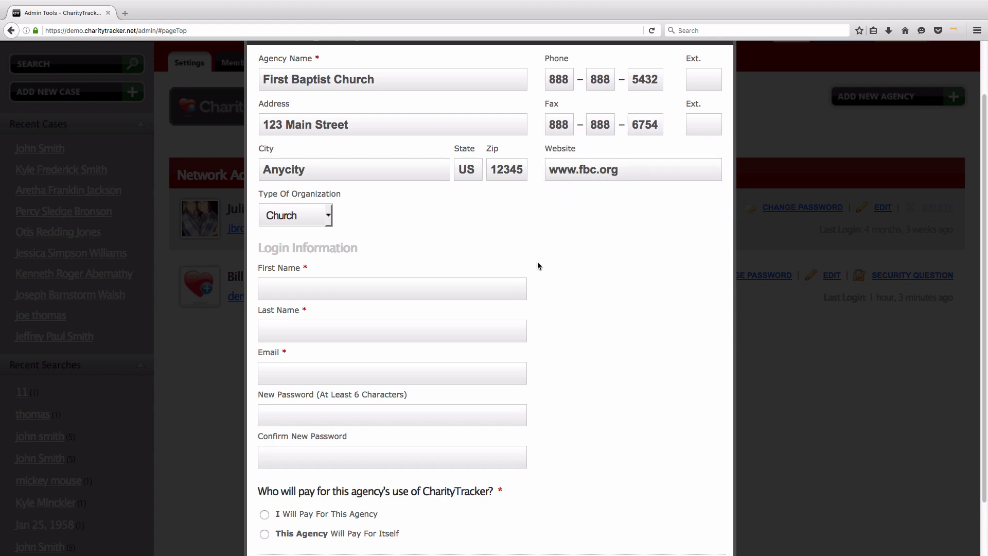
# Step: Fill in the login contact's first name, last name and e-mail
pyautogui.click(333, 287)
pyautogui.press('Tab')
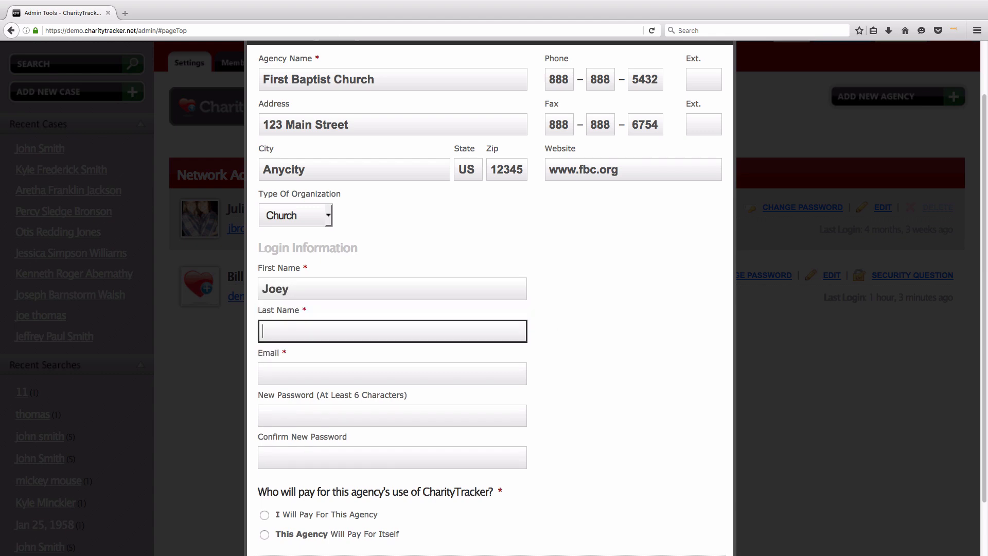
pyautogui.press('Down')
pyautogui.press('Tab')
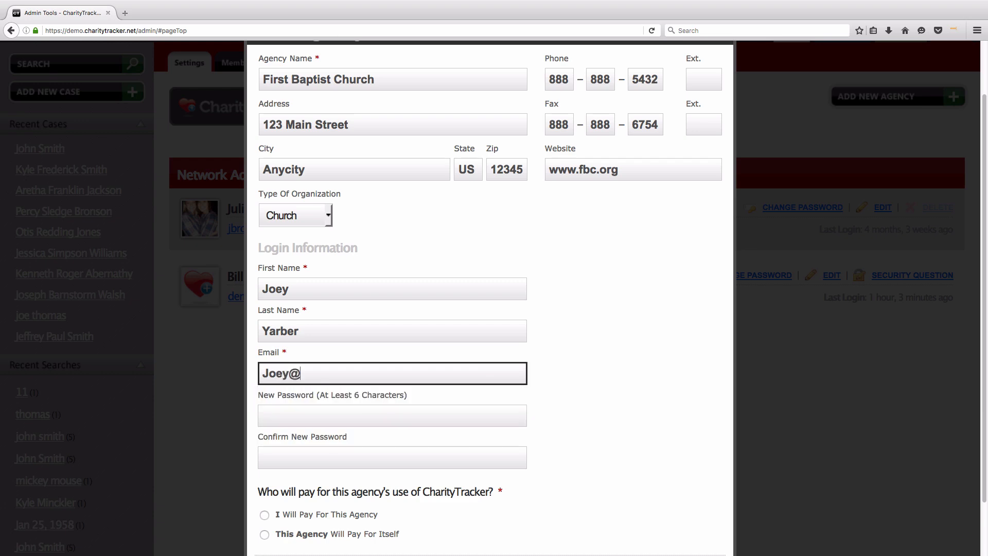
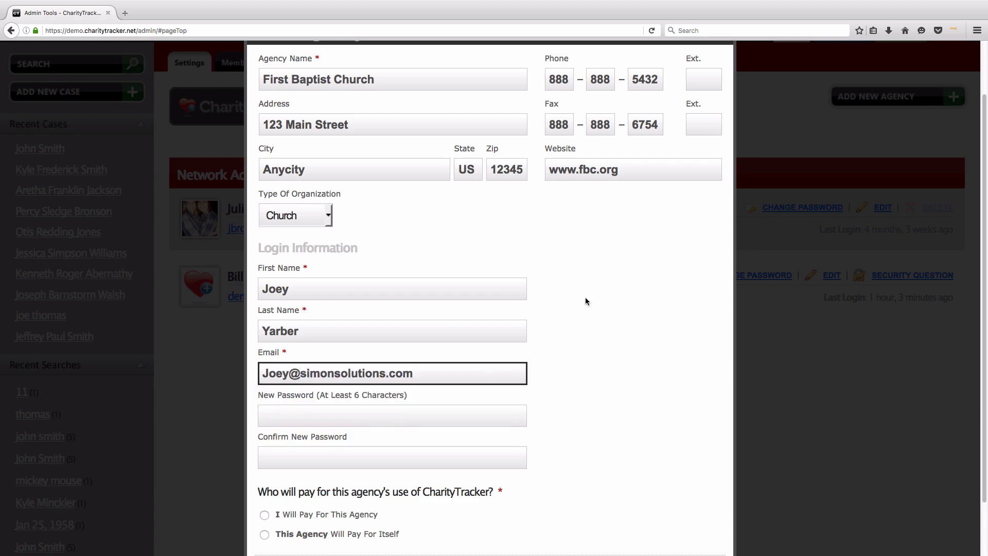
pyautogui.click(582, 331)
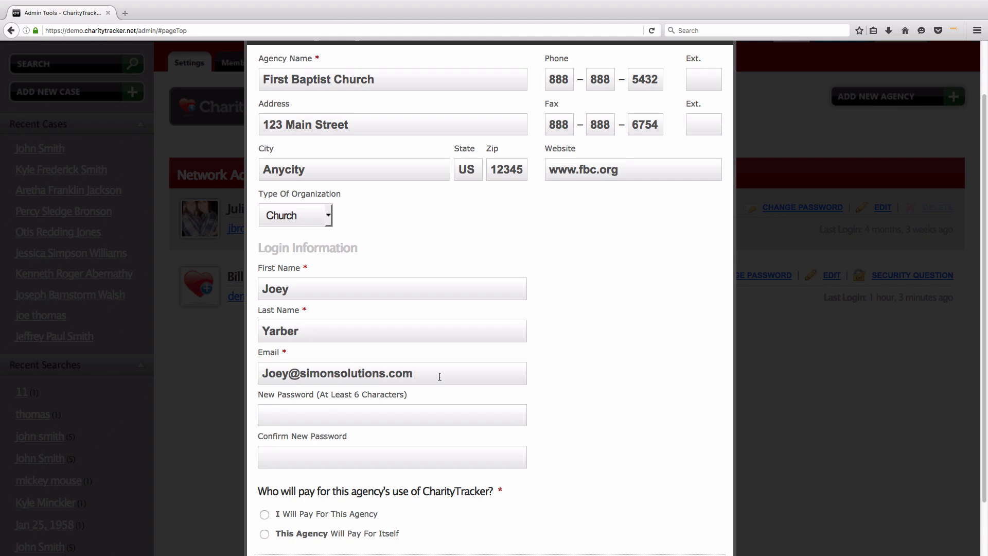
# Step: Choose 'This Agency Will Pay For Itself' and submit the new agency
pyautogui.scroll(-2, 440, 376)
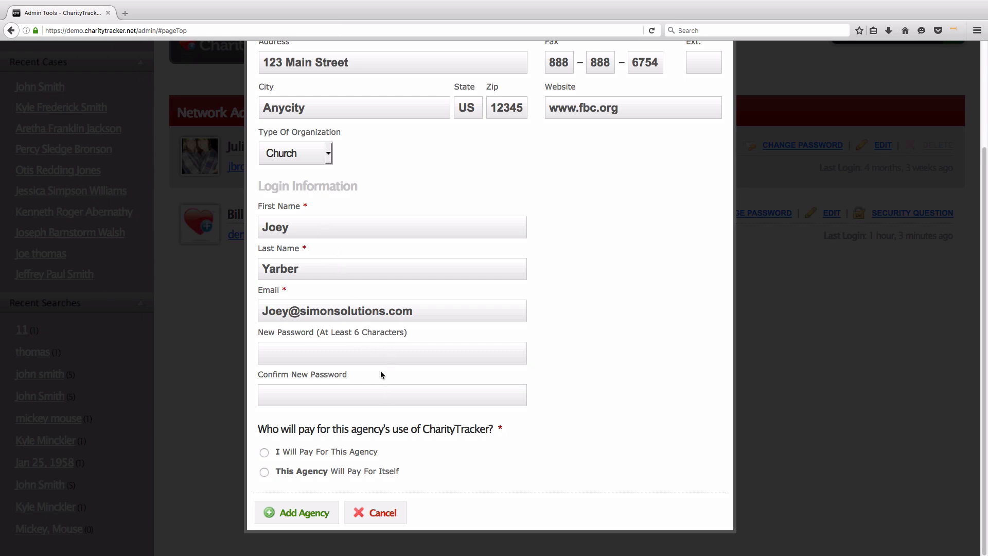
pyautogui.moveTo(257, 429); pyautogui.dragTo(508, 428)
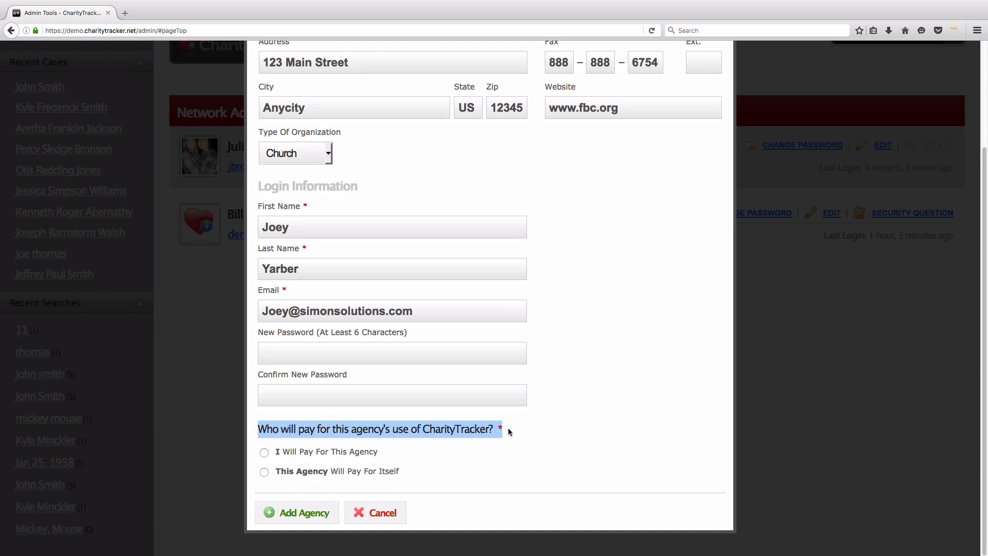
pyautogui.click(508, 428)
pyautogui.click(385, 453)
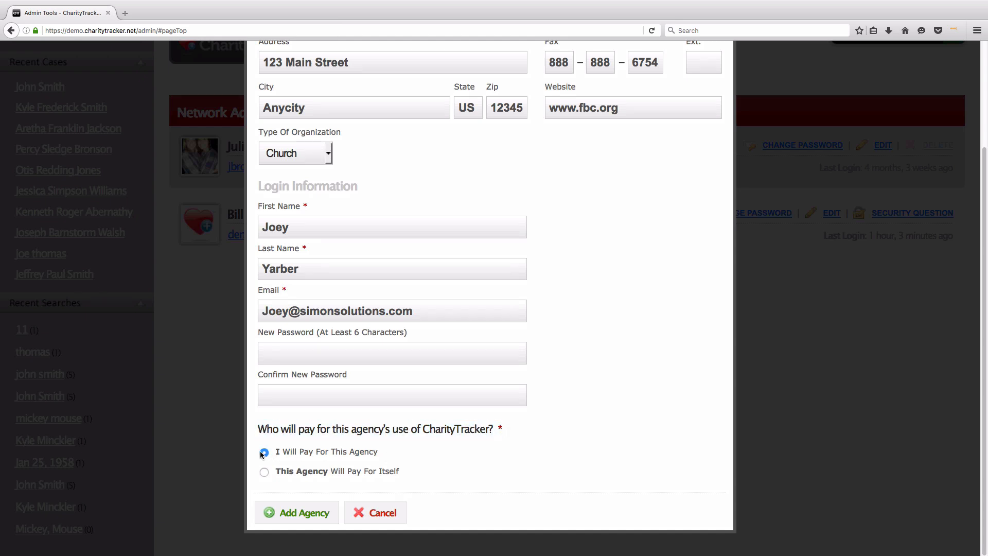
pyautogui.click(262, 472)
pyautogui.click(263, 452)
pyautogui.moveTo(273, 451); pyautogui.dragTo(379, 449)
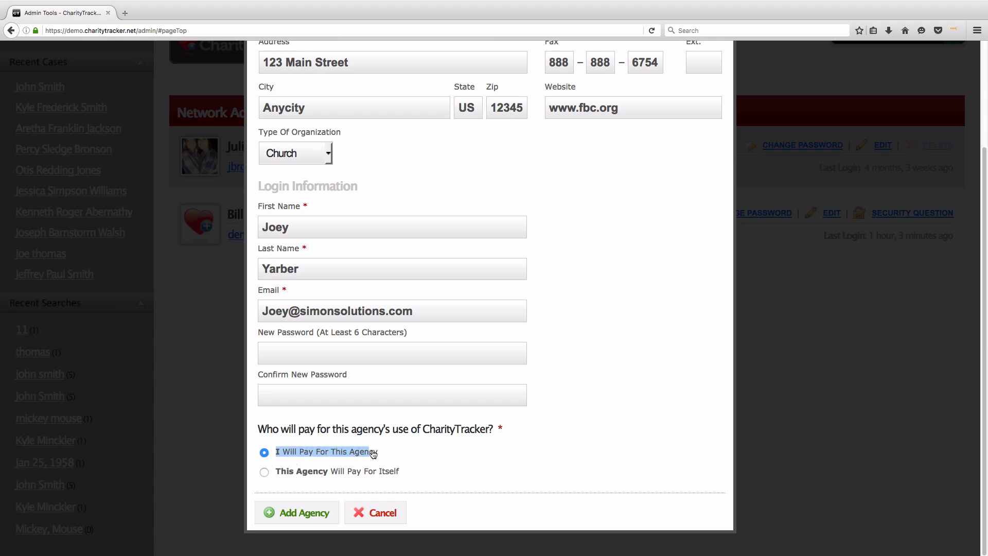
pyautogui.click(381, 450)
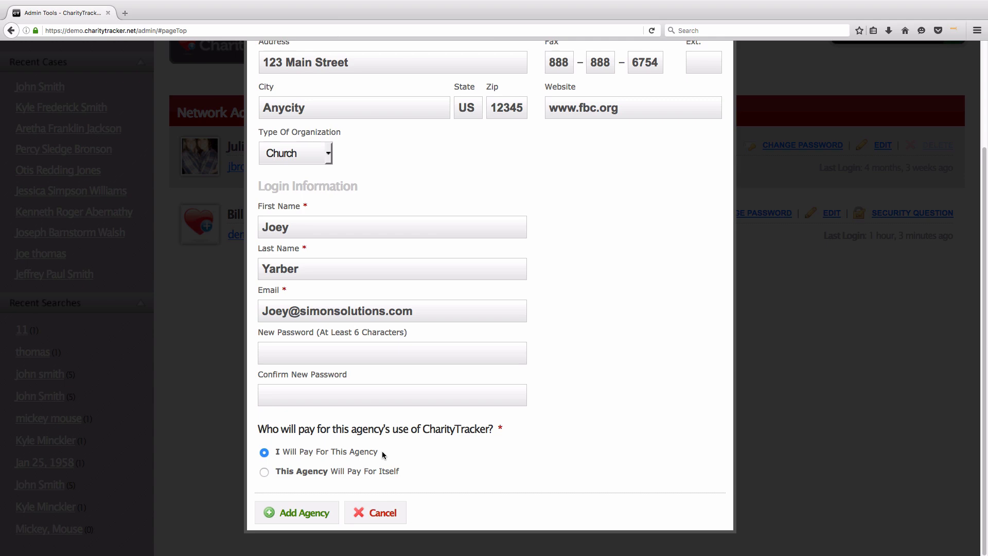
pyautogui.click(264, 472)
pyautogui.moveTo(276, 471); pyautogui.dragTo(400, 471)
pyautogui.click(400, 471)
pyautogui.click(295, 521)
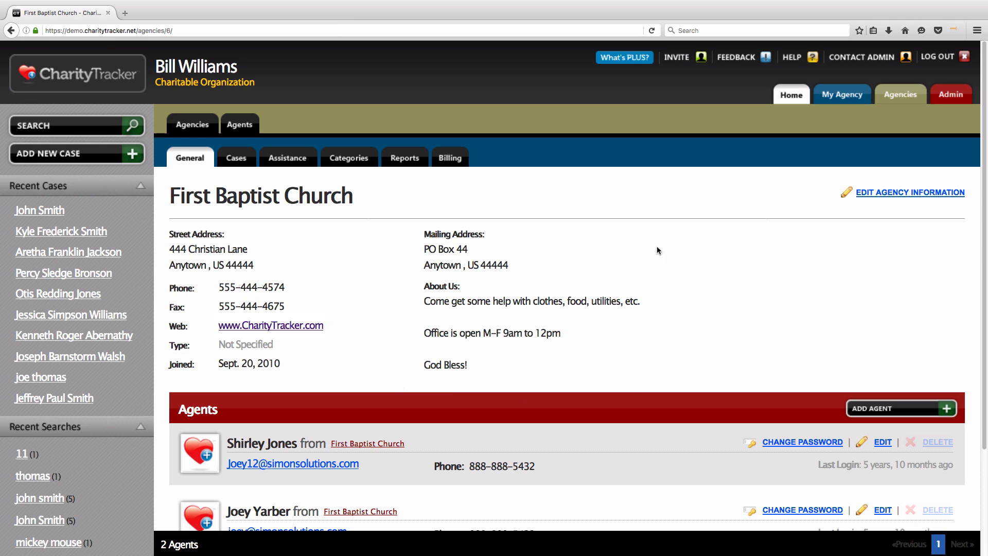
# Step: Check the First Baptist Church agency page, then open Charitable Organization's page and start a new agent
pyautogui.moveTo(170, 195); pyautogui.dragTo(354, 197)
pyautogui.click(413, 198)
pyautogui.click(843, 94)
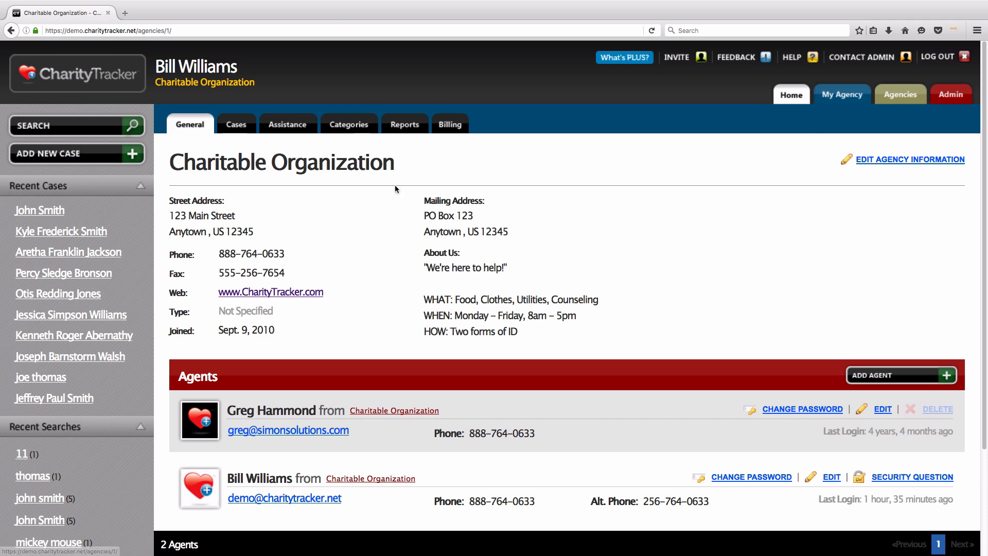
pyautogui.moveTo(169, 162); pyautogui.dragTo(412, 164)
pyautogui.click(413, 165)
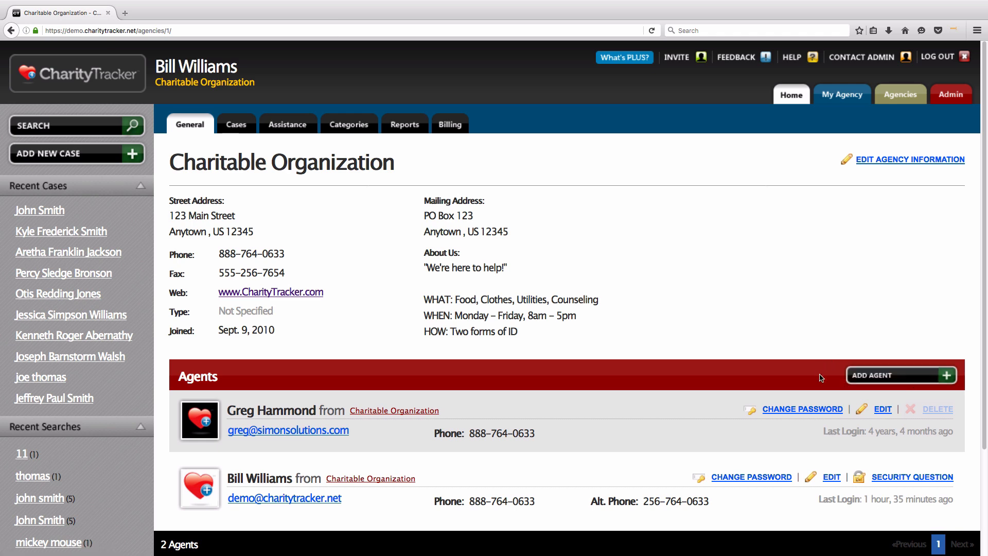
pyautogui.click(918, 380)
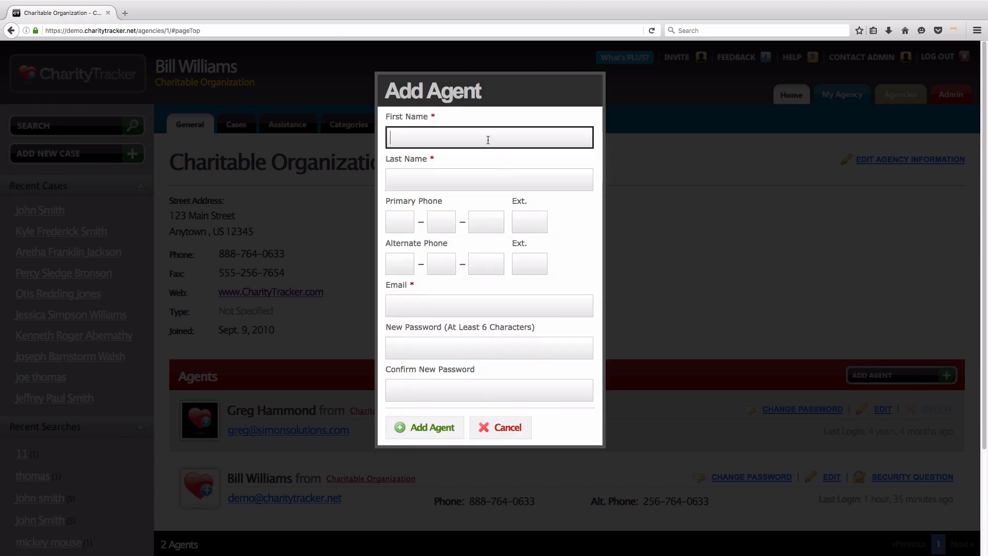
# Step: Enter the new agent's first and last name, primary and alternate phones and e-mail, then add him
pyautogui.press('Tab')
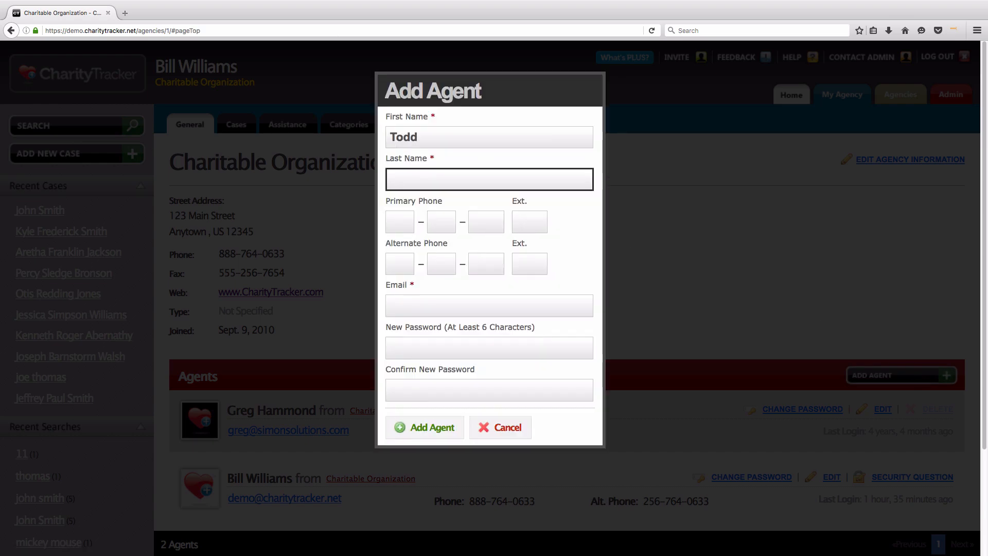
pyautogui.press('Tab')
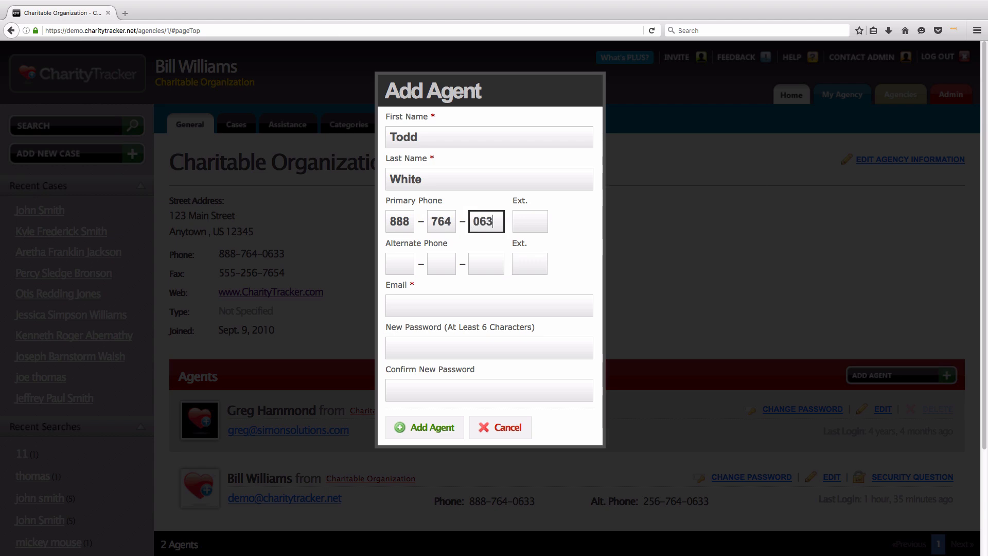
pyautogui.press('Tab')
pyautogui.press('Tab')
pyautogui.write('555-555-48')
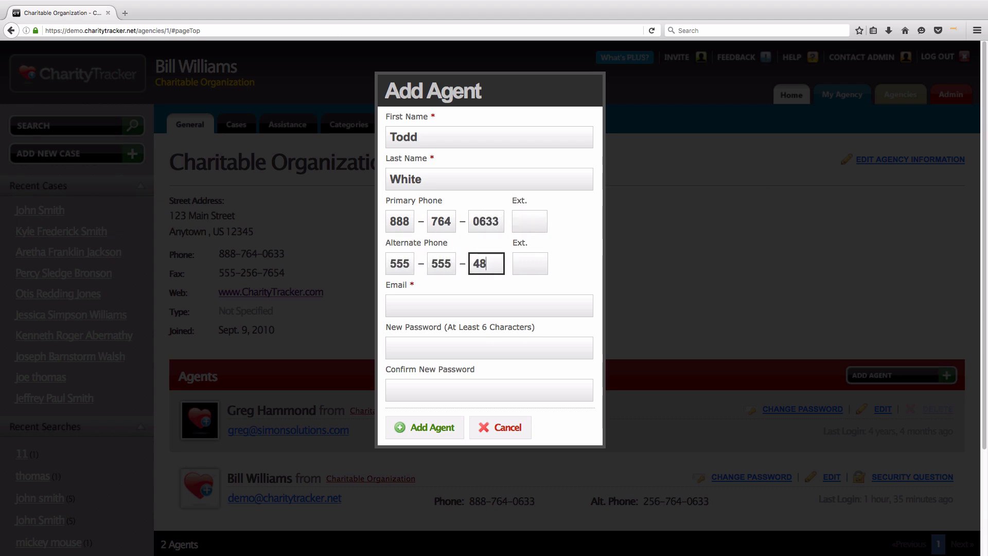
pyautogui.write('48')
pyautogui.press('Tab')
pyautogui.press('Tab')
pyautogui.press('Tab')
pyautogui.click(454, 300)
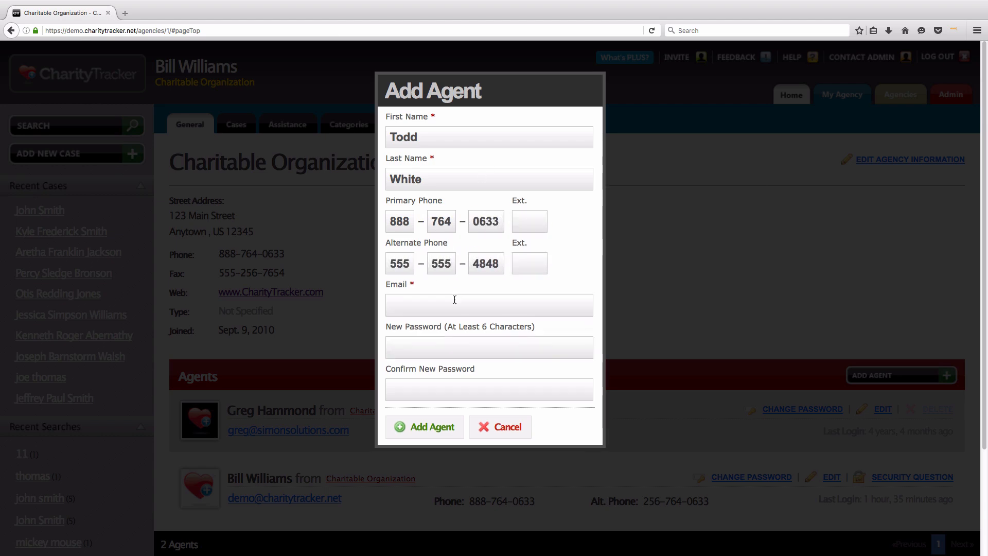
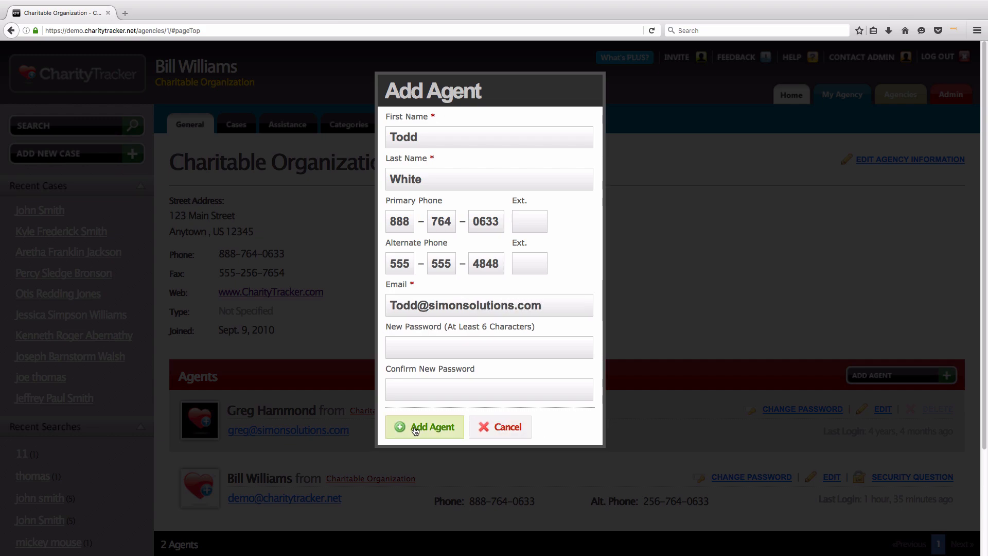
pyautogui.click(415, 429)
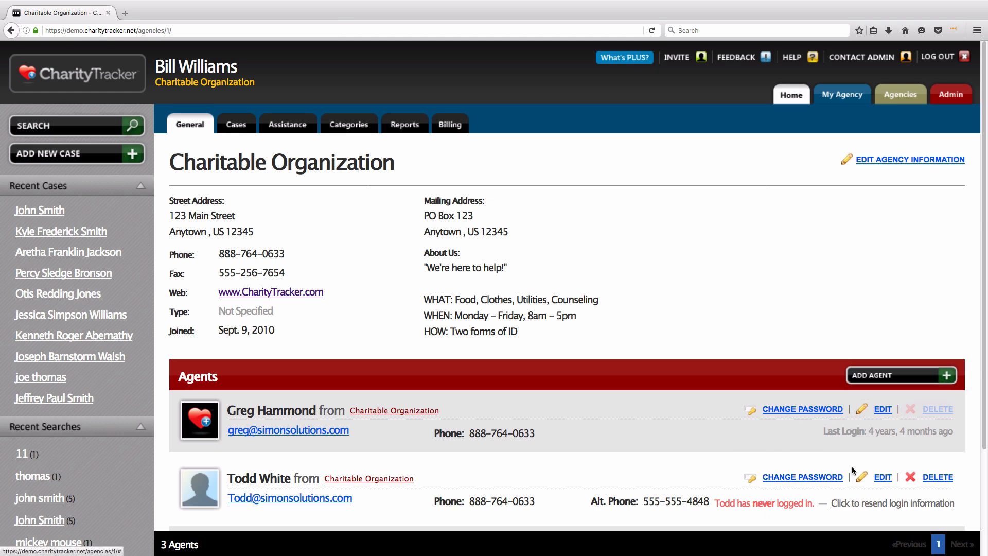
pyautogui.click(881, 477)
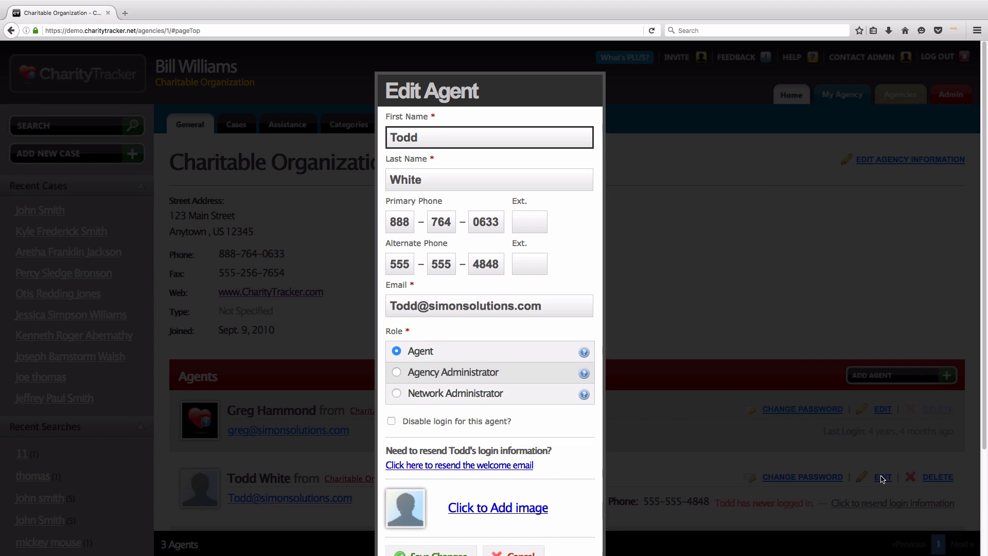
pyautogui.click(411, 354)
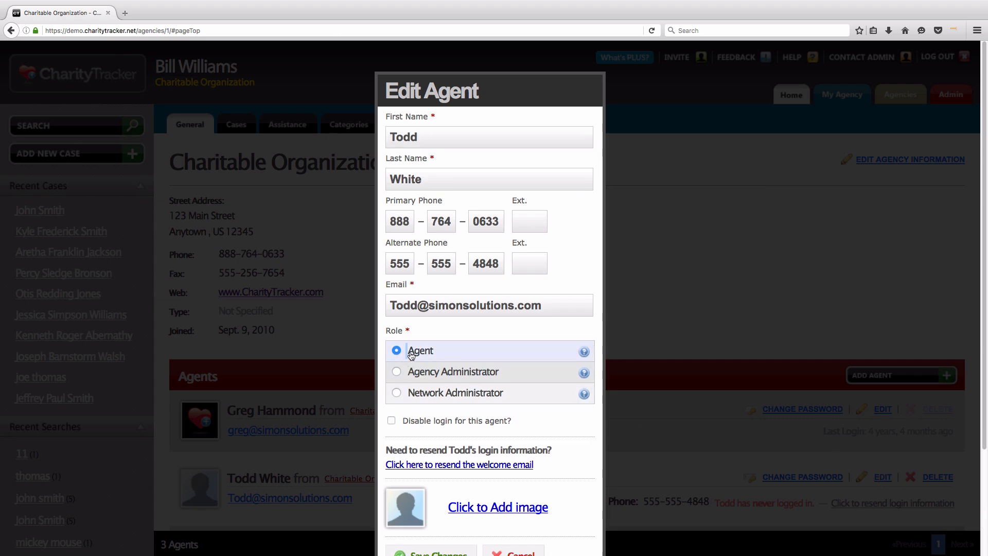
pyautogui.moveTo(411, 354); pyautogui.dragTo(441, 357)
pyautogui.click(454, 335)
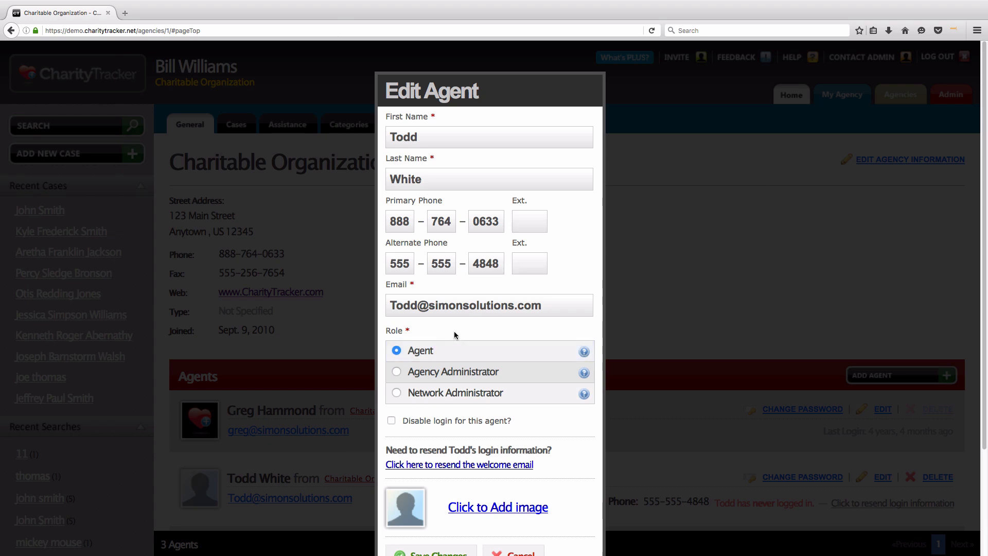
pyautogui.moveTo(504, 375); pyautogui.dragTo(410, 374)
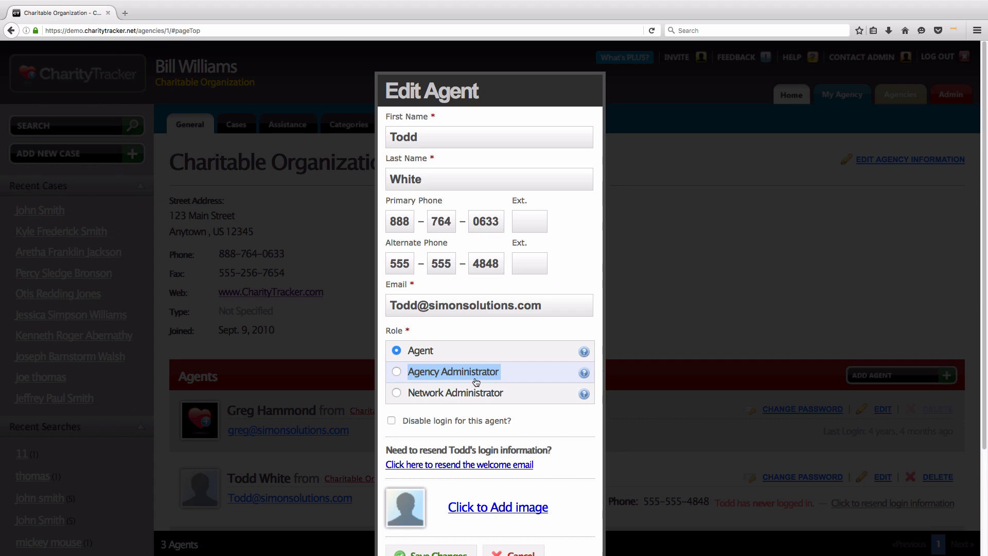
pyautogui.moveTo(505, 395); pyautogui.dragTo(408, 395)
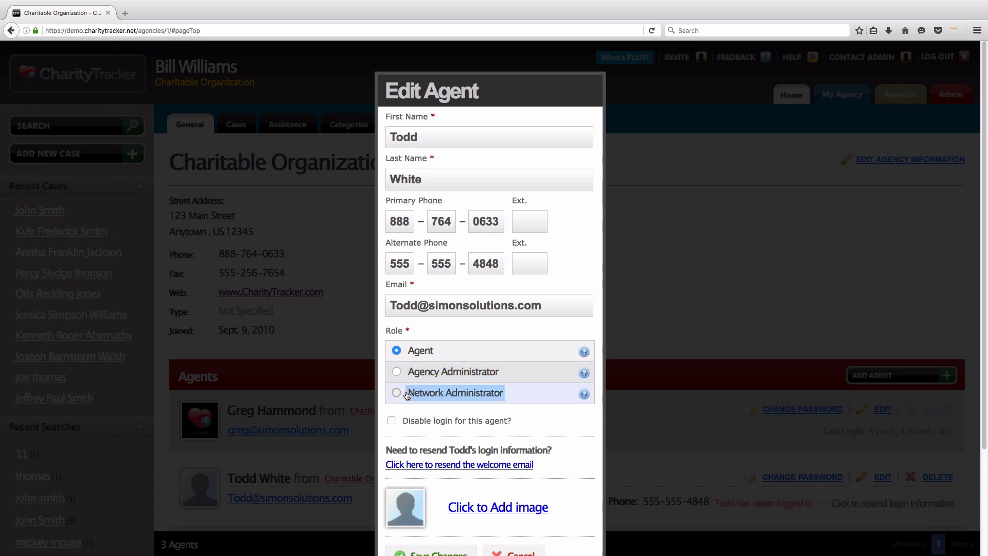
pyautogui.click(415, 408)
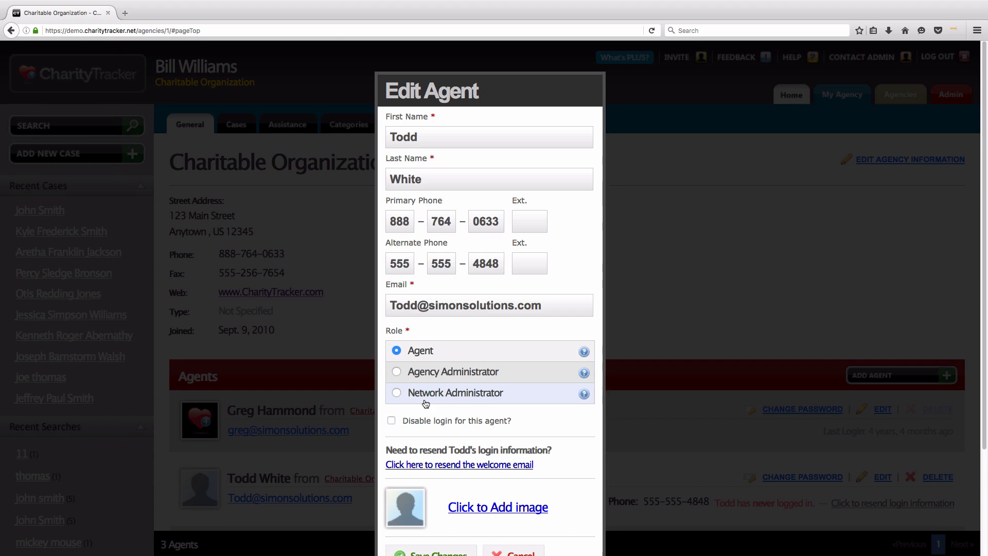
pyautogui.click(397, 393)
pyautogui.moveTo(513, 420); pyautogui.dragTo(407, 422)
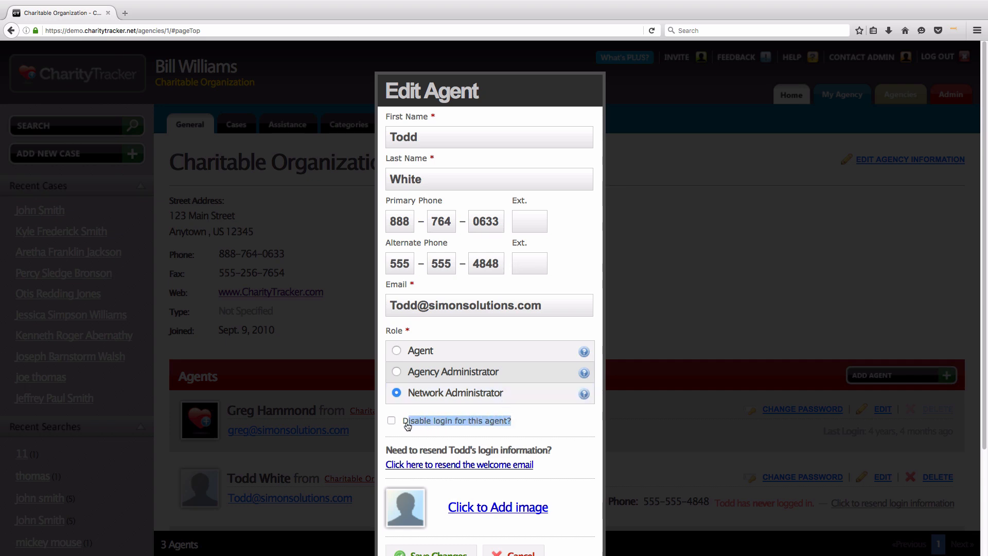
pyautogui.click(409, 434)
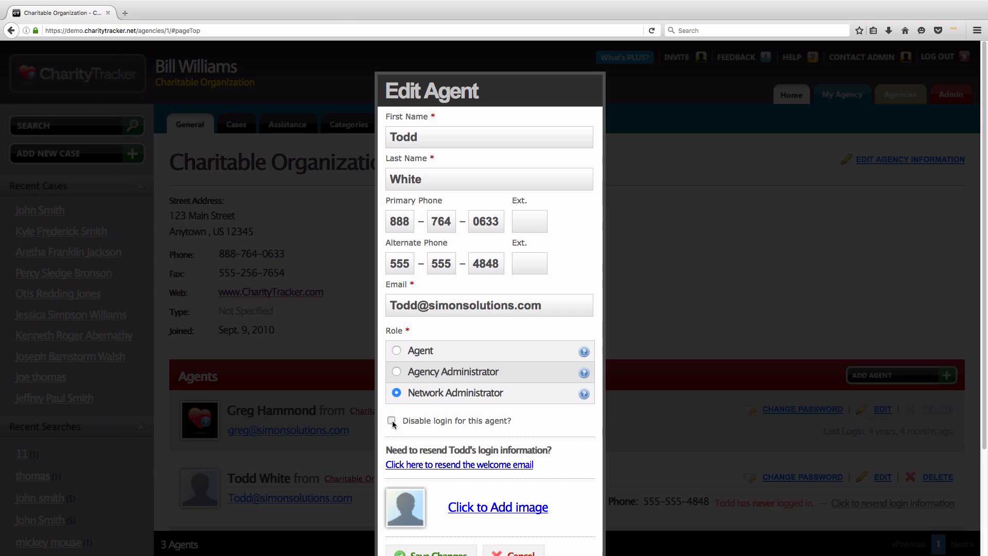
pyautogui.click(393, 421)
pyautogui.click(391, 421)
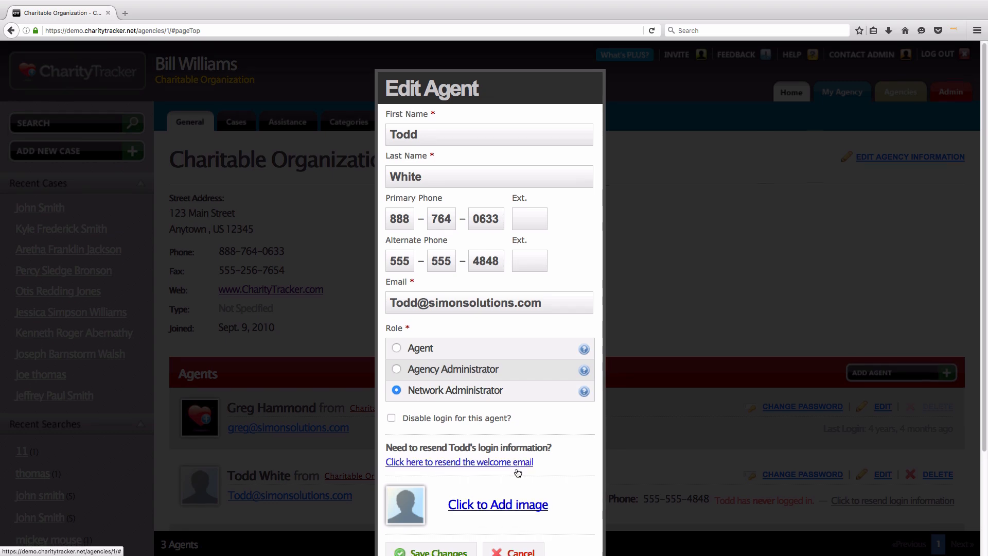
pyautogui.scroll(-2, 520, 484)
pyautogui.click(525, 518)
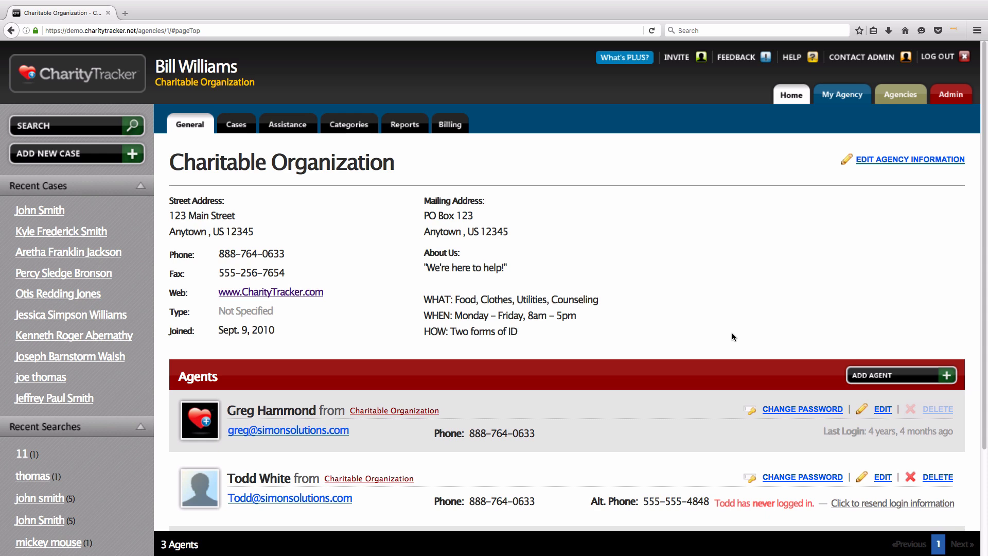
# Step: From the network home page, open the first Recent Cases client and note the head of household
pyautogui.click(791, 98)
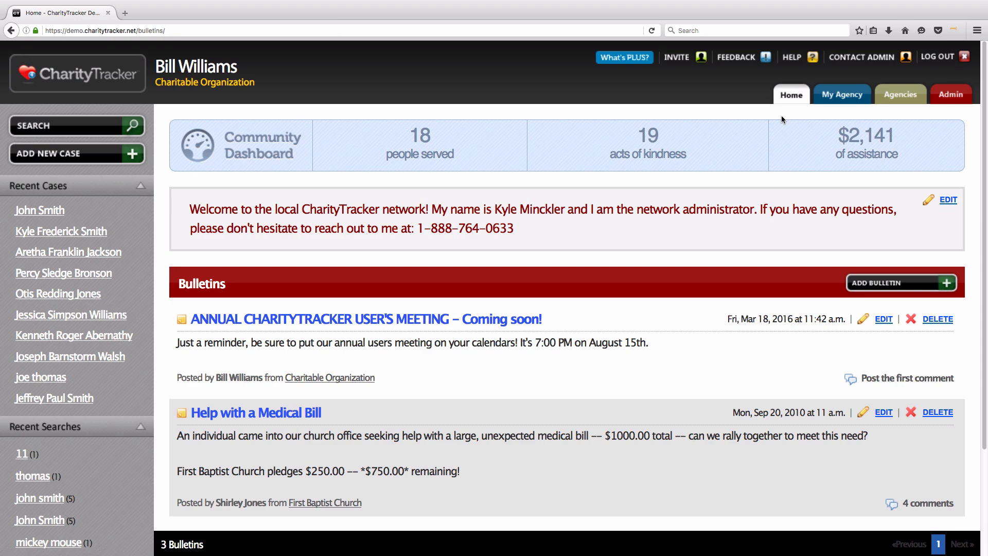
pyautogui.click(60, 211)
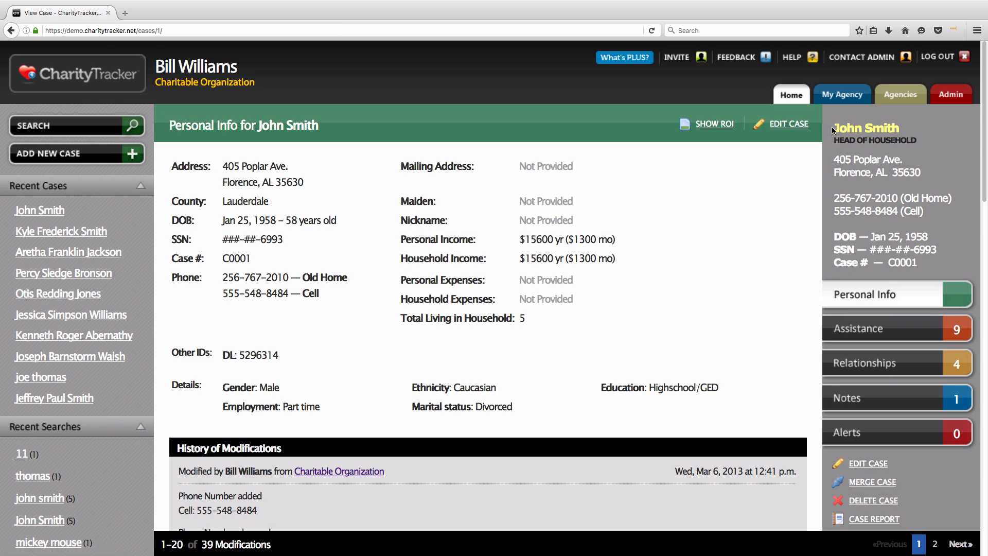
pyautogui.moveTo(833, 129); pyautogui.dragTo(903, 133)
# Step: Open the Admin Settings page listing the two network administrators
pyautogui.click(906, 129)
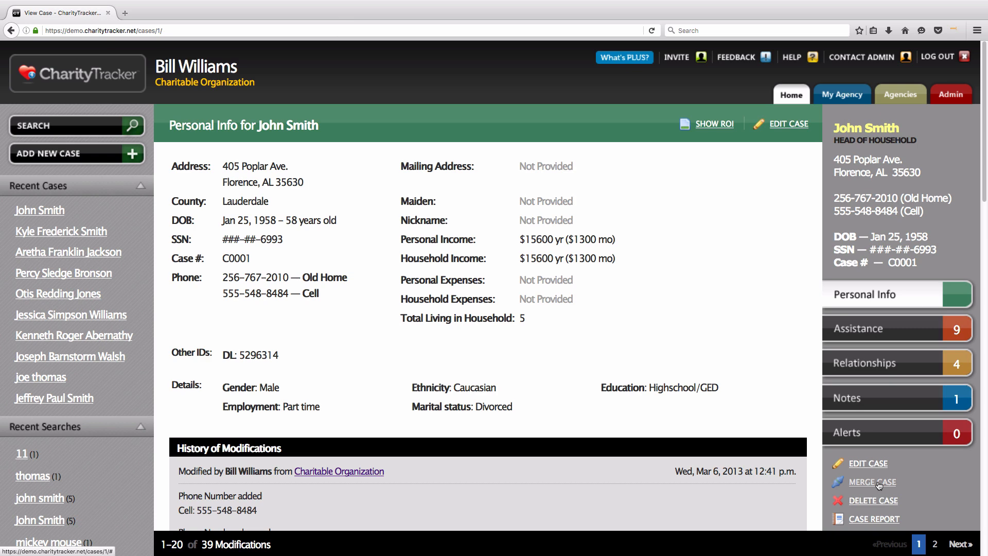
pyautogui.click(948, 102)
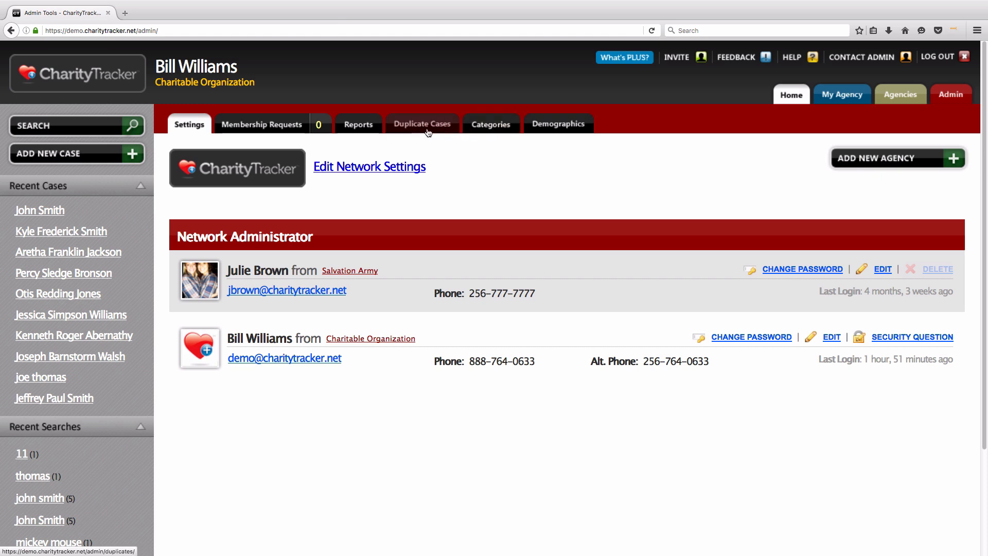
# Step: View the Duplicate Cases search, then the Demographics list starting with Gender, Ethnicity and Education
pyautogui.click(428, 133)
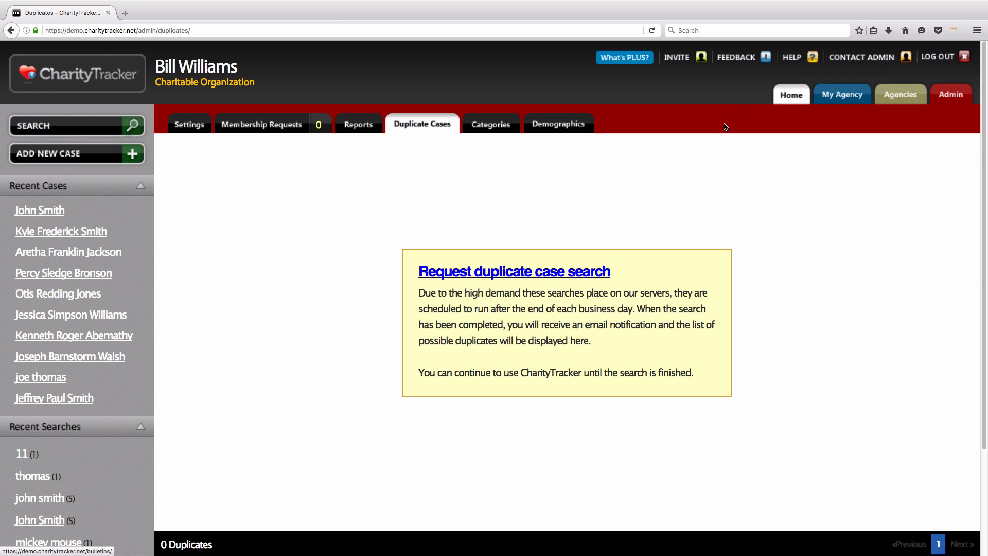
pyautogui.click(564, 126)
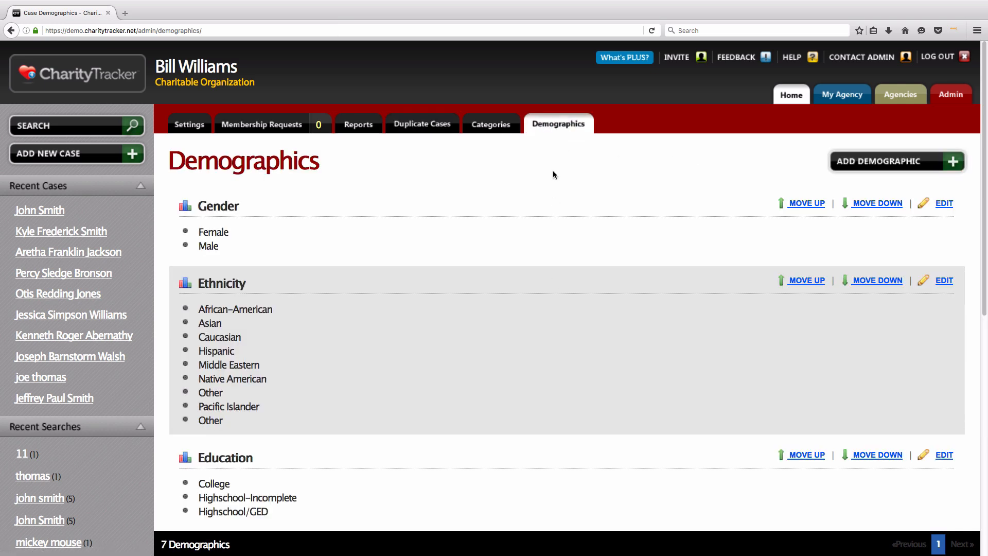
# Step: View the network's service Categories in the admin tools
pyautogui.click(481, 125)
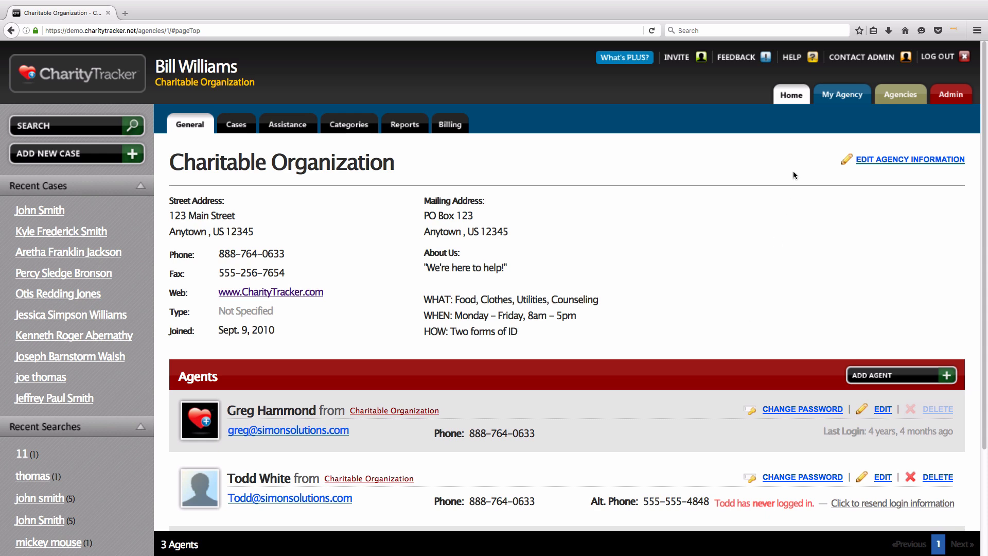
# Step: Open the first Recent Cases client from Home, highlight the head of household, then return to Admin
pyautogui.click(792, 103)
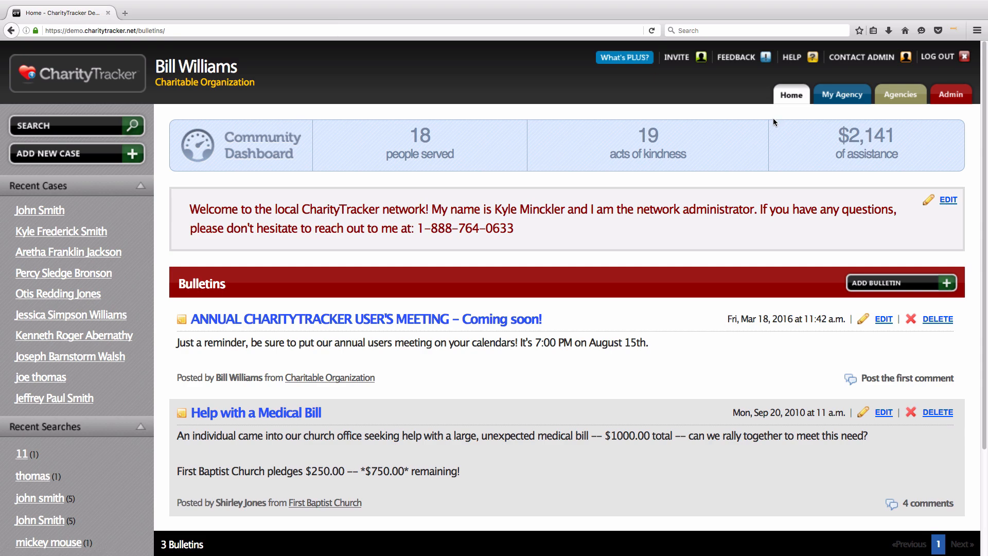
pyautogui.click(40, 210)
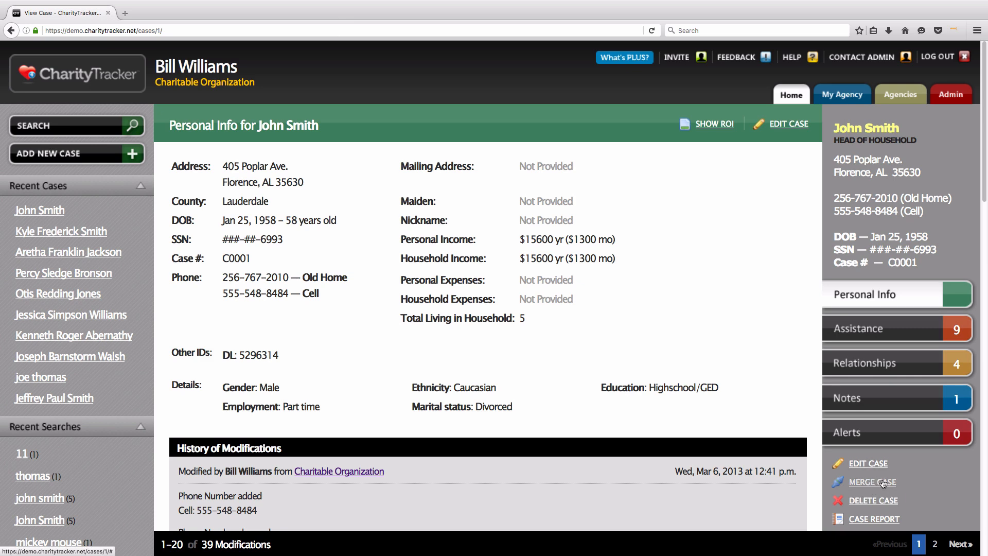
pyautogui.moveTo(831, 128); pyautogui.dragTo(908, 131)
pyautogui.click(905, 131)
pyautogui.click(946, 102)
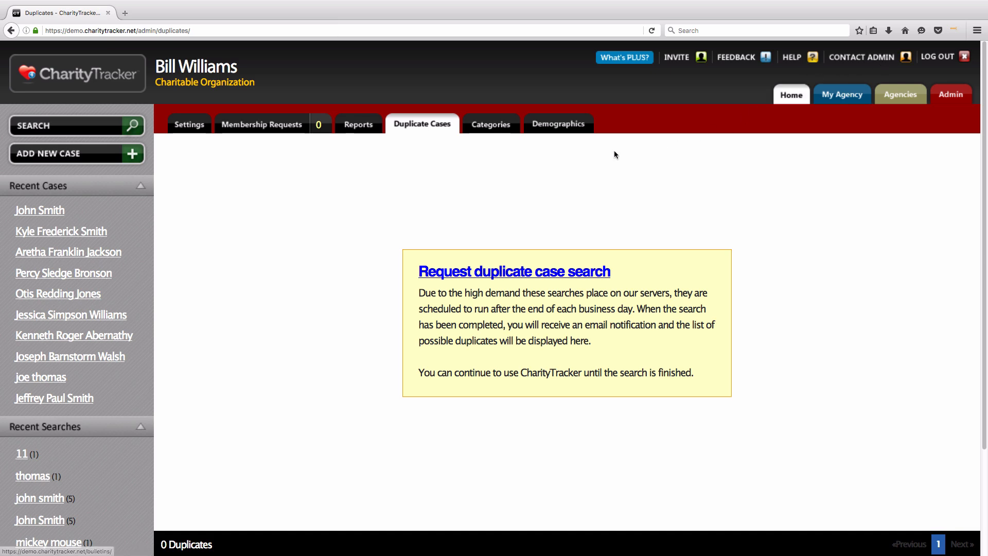
# Step: Review the seven case demographics (Gender, Ethnicity, Education…), then go to the Categories settings
pyautogui.click(561, 124)
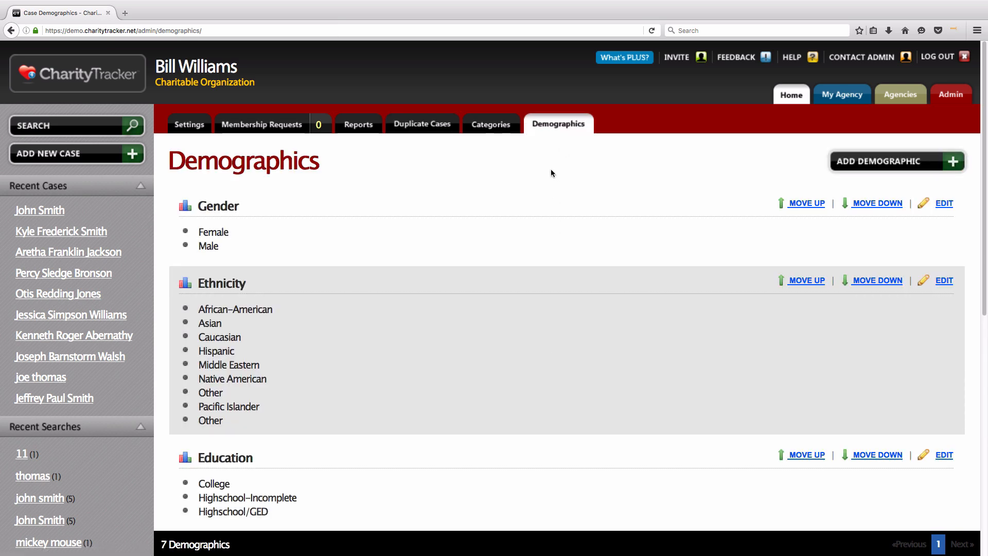
pyautogui.click(480, 125)
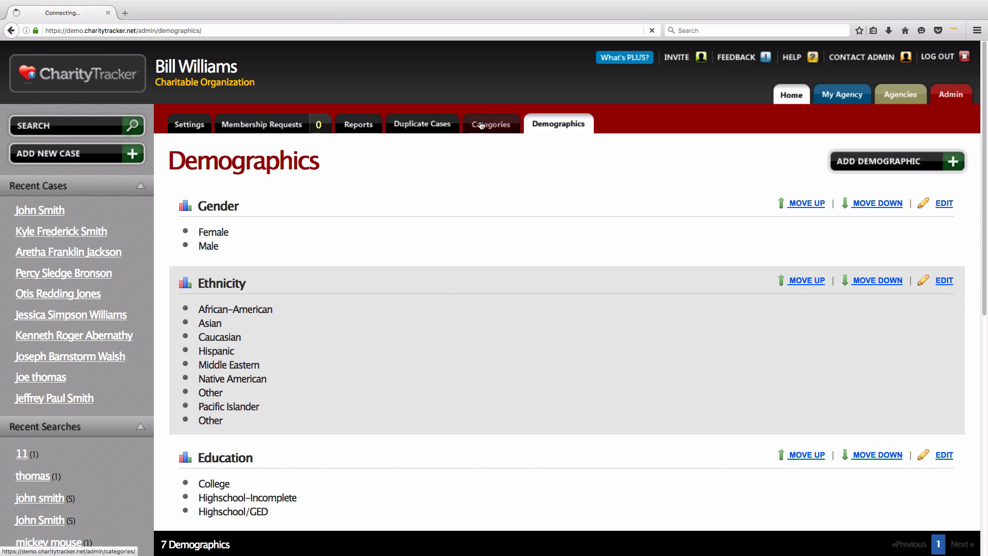